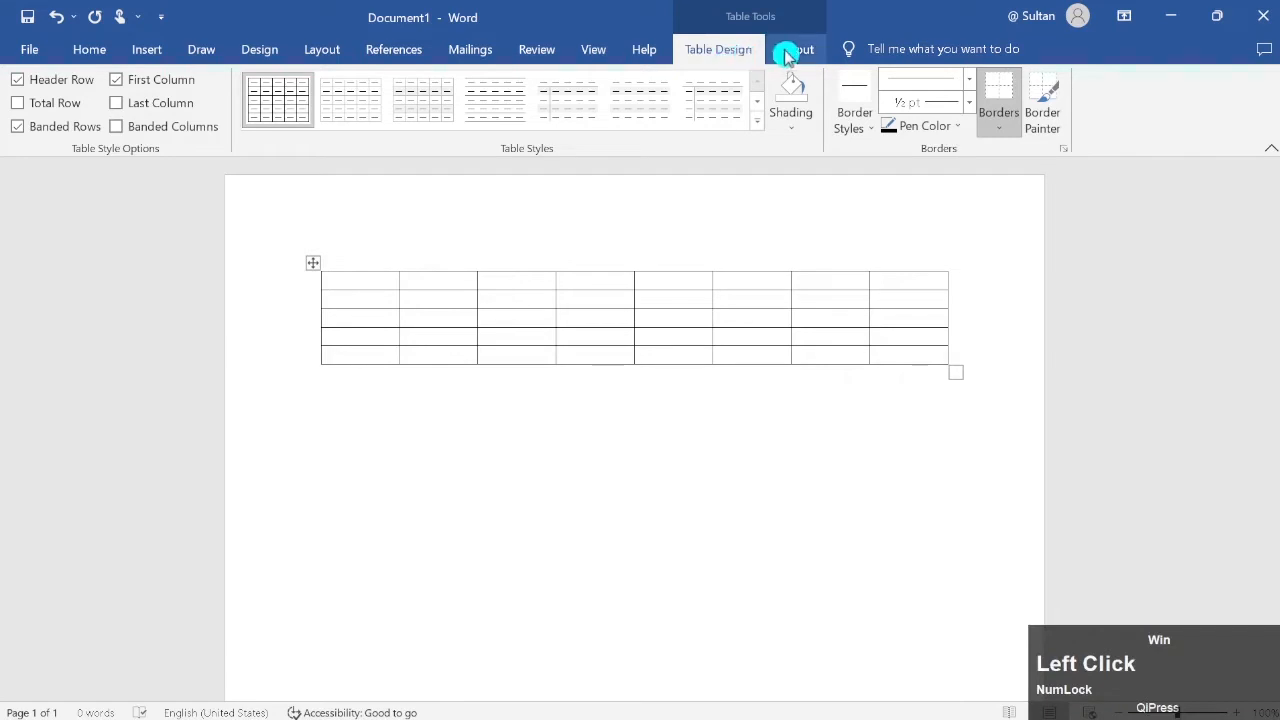
{"action": "left_click", "coordinate": [754, 56]}
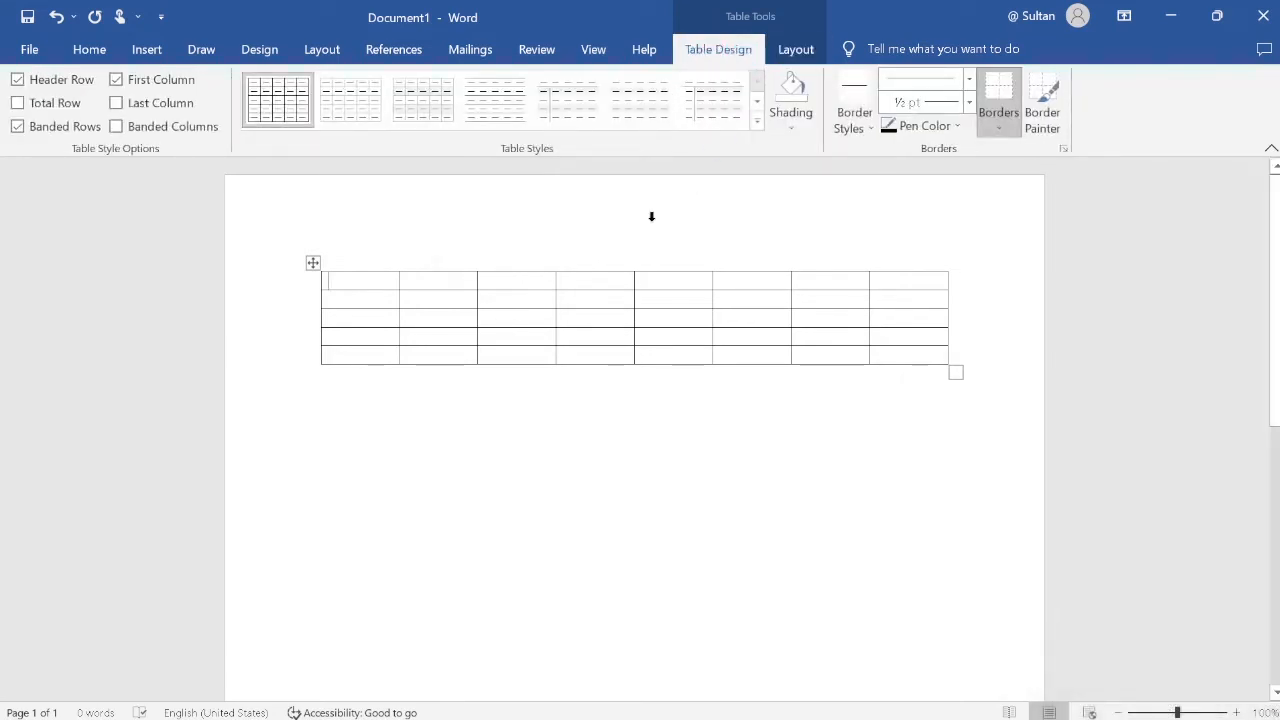
{"action": "left_click", "coordinate": [349, 303]}
{"action": "left_click", "coordinate": [357, 369]}
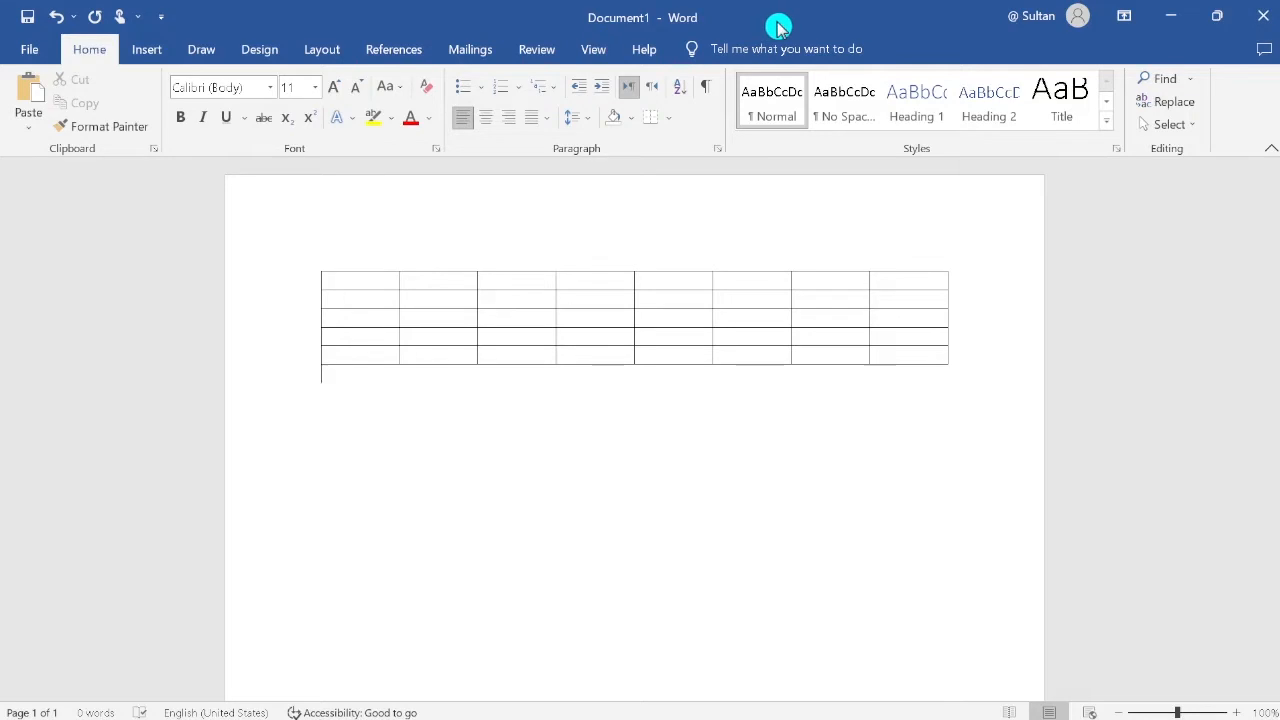
{"action": "left_click", "coordinate": [686, 313]}
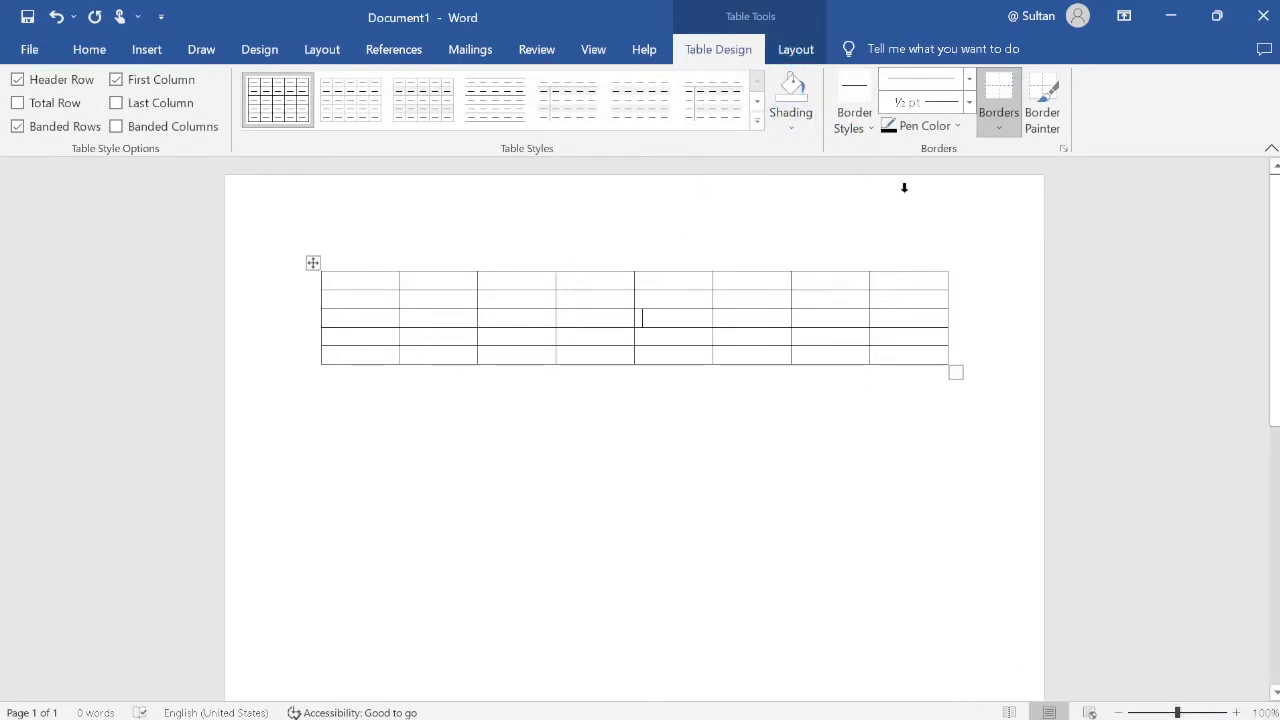
{"action": "left_click", "coordinate": [958, 291]}
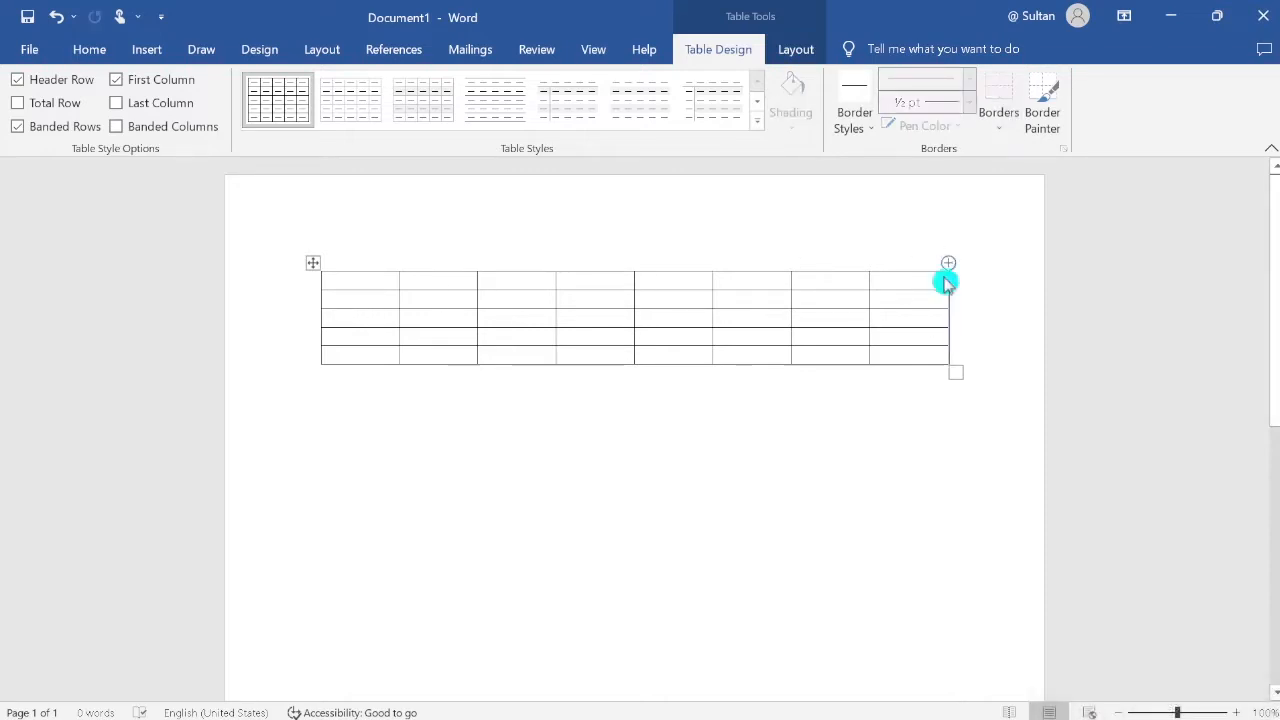
{"action": "left_click", "coordinate": [963, 327]}
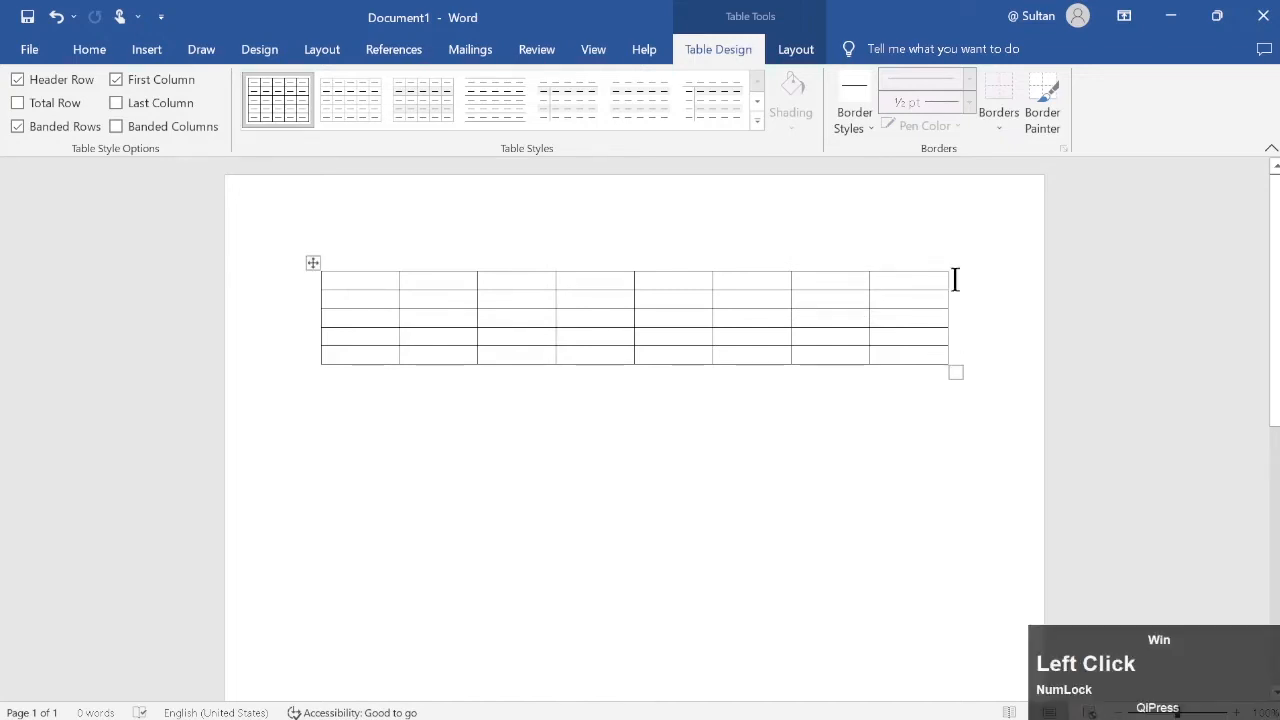
{"action": "left_click", "coordinate": [409, 397]}
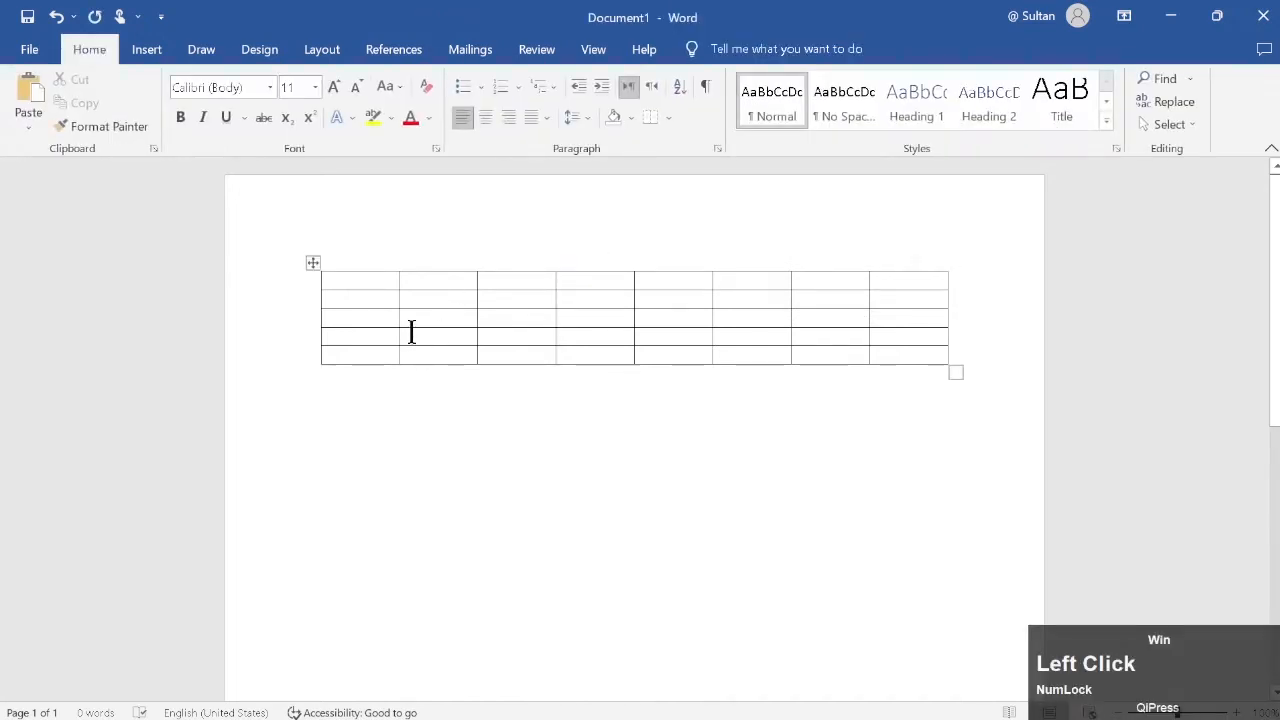
Try the dark-header grid table styles in several colours and apply the light-blue one to the table.
{"action": "left_click", "coordinate": [411, 331]}
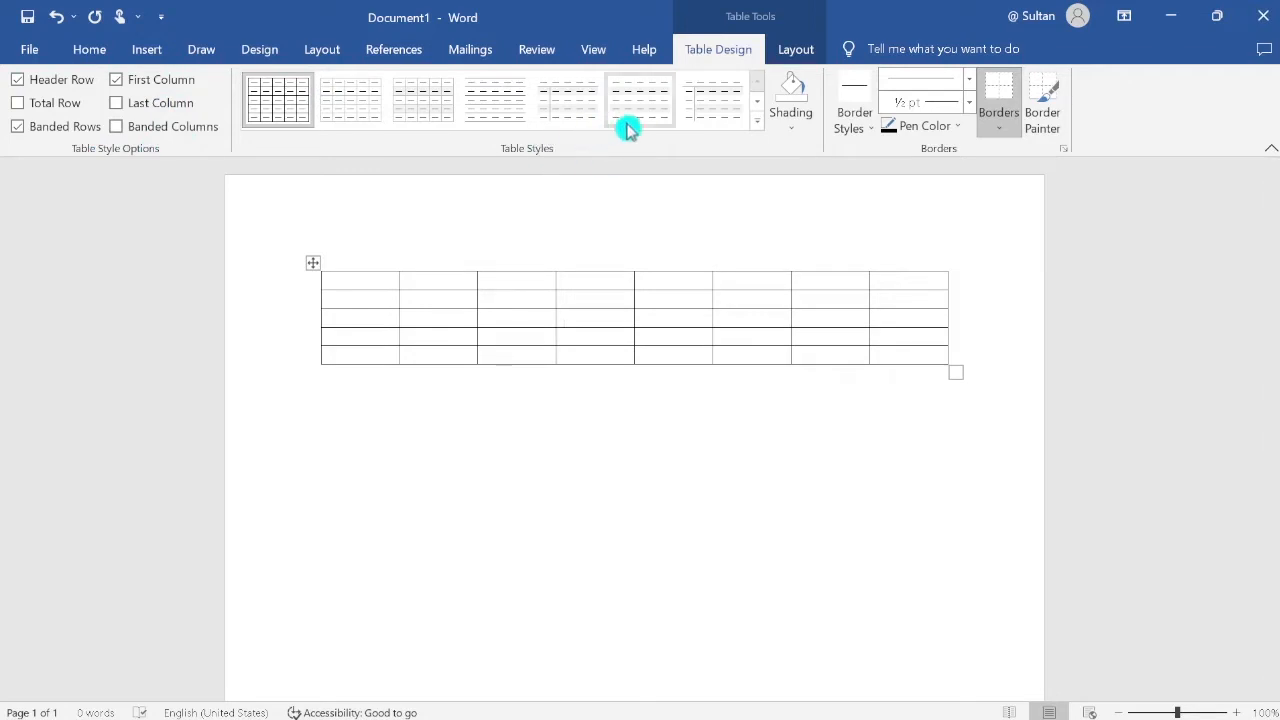
{"action": "left_click", "coordinate": [758, 127]}
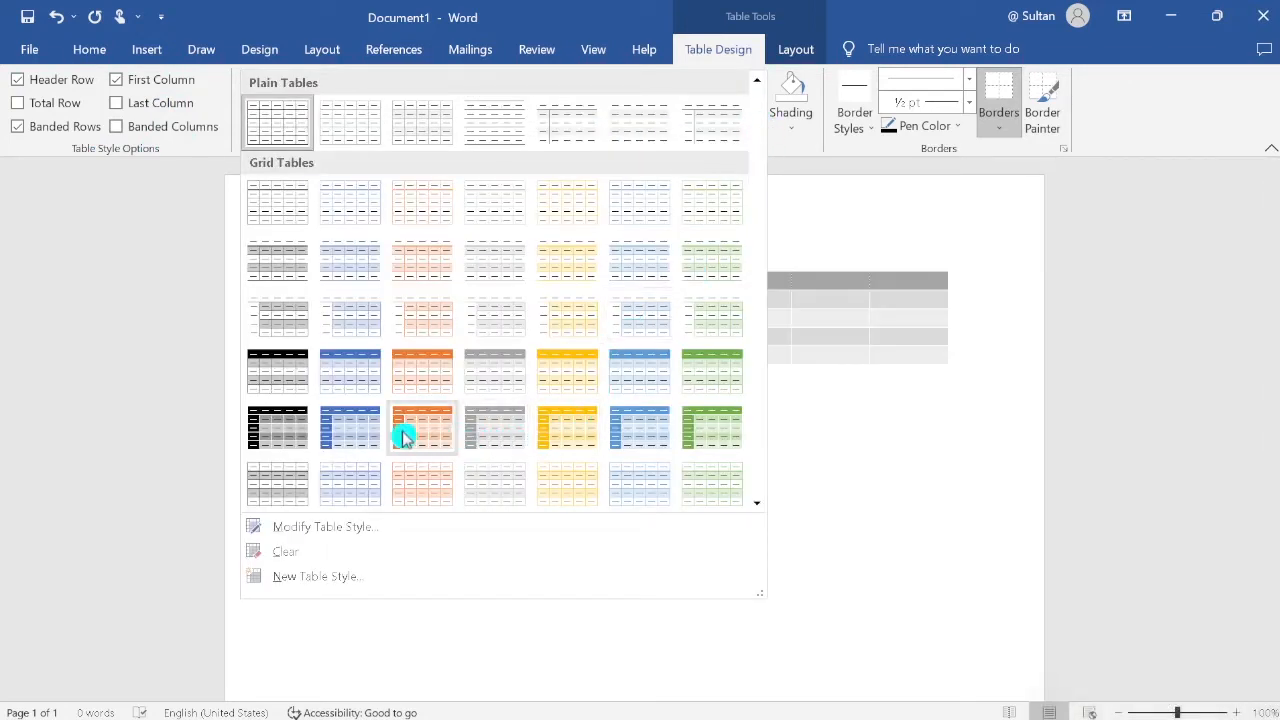
{"action": "left_click", "coordinate": [349, 433]}
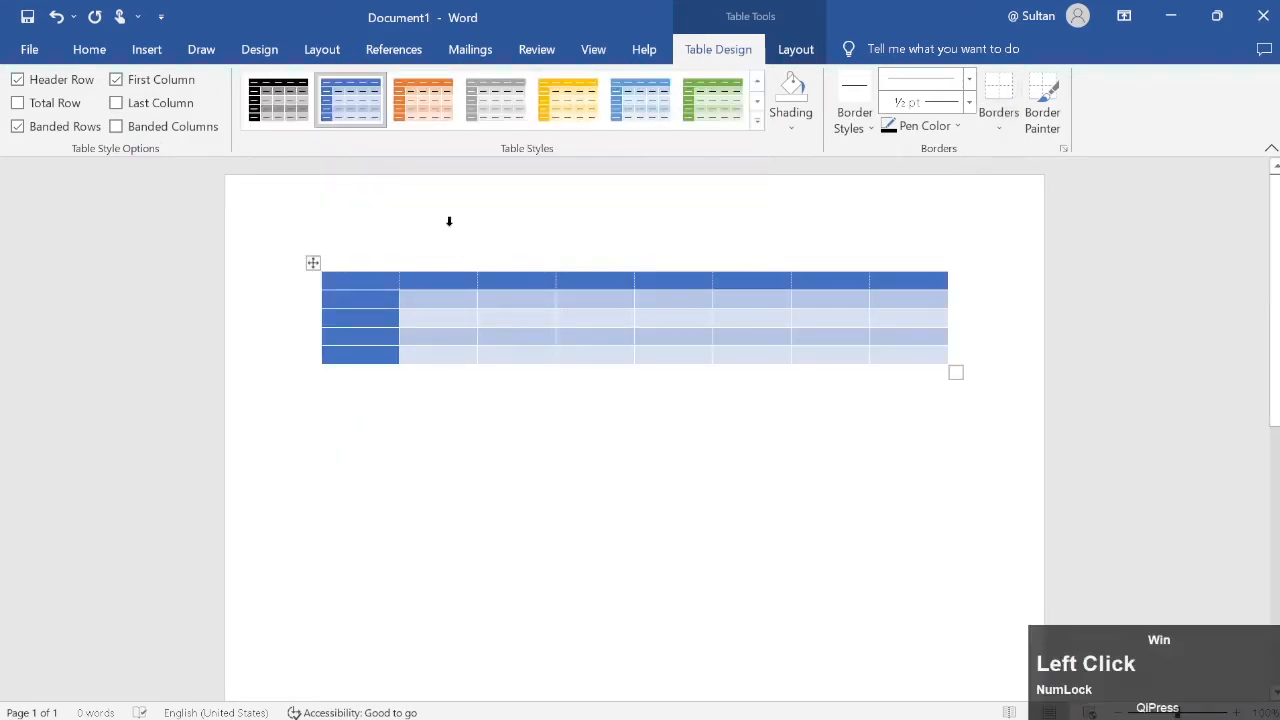
{"action": "left_click", "coordinate": [630, 110]}
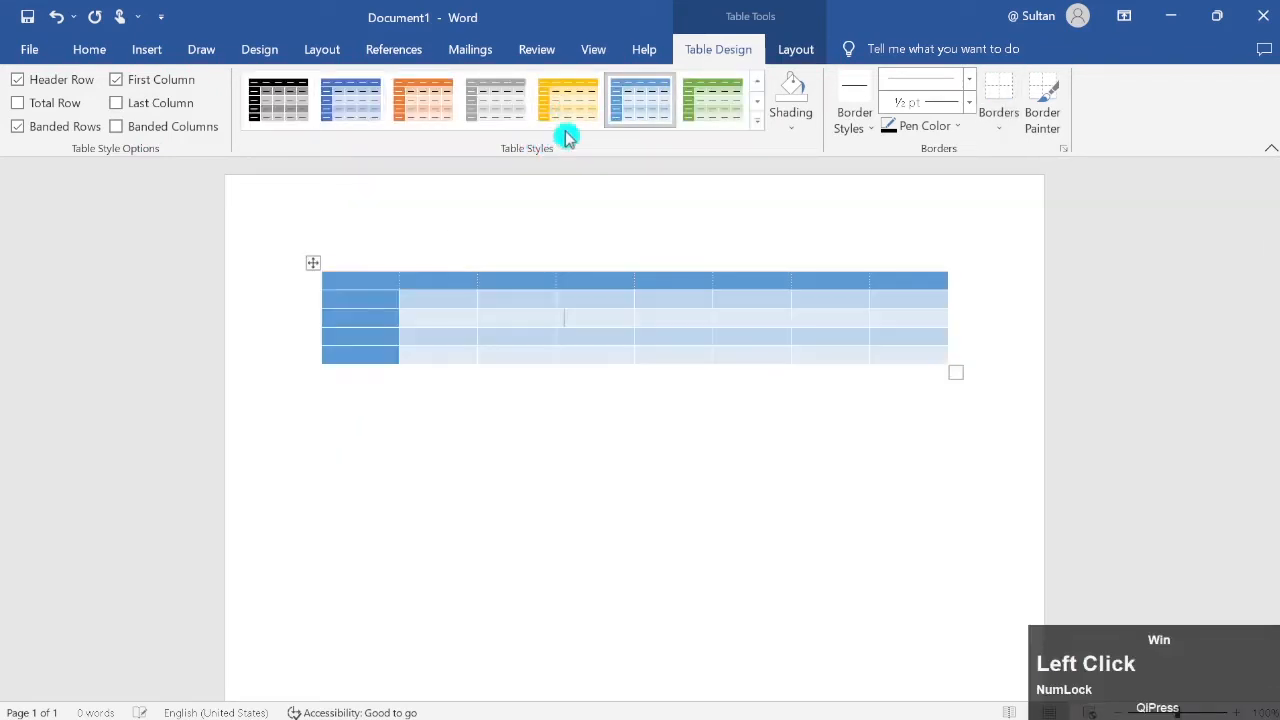
{"action": "left_click", "coordinate": [429, 100]}
{"action": "left_click", "coordinate": [491, 100]}
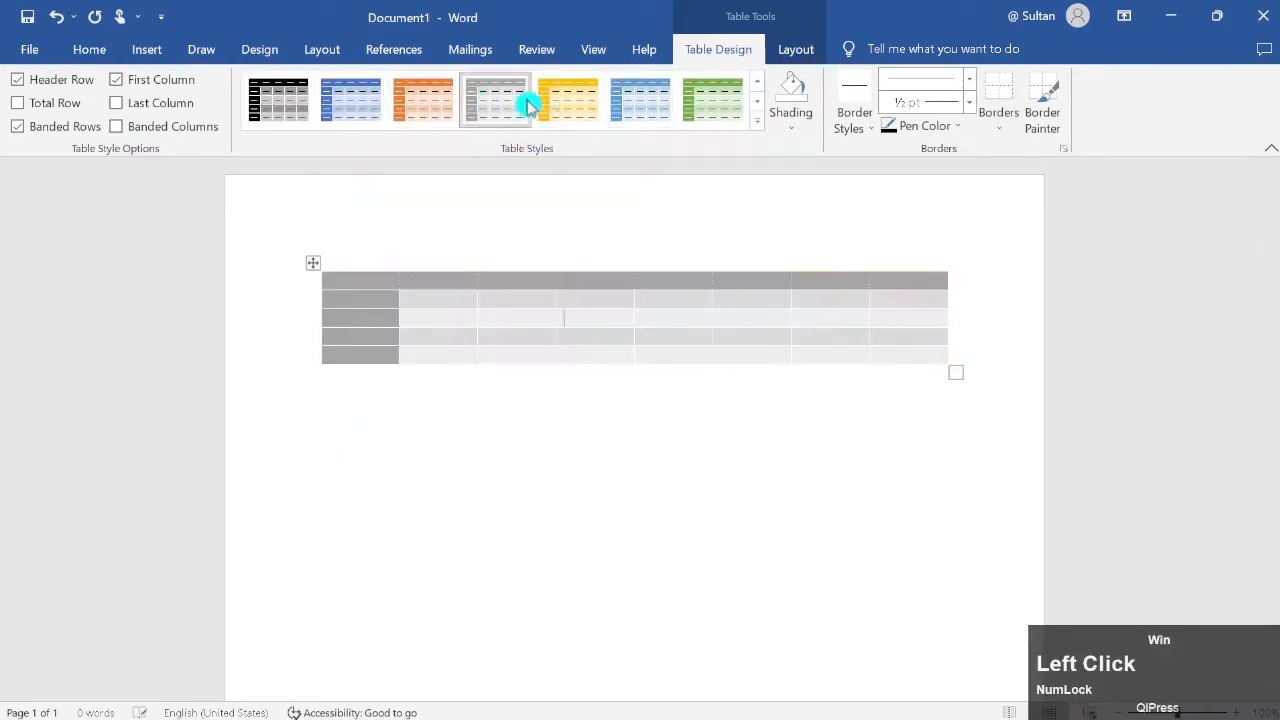
{"action": "left_click", "coordinate": [625, 112]}
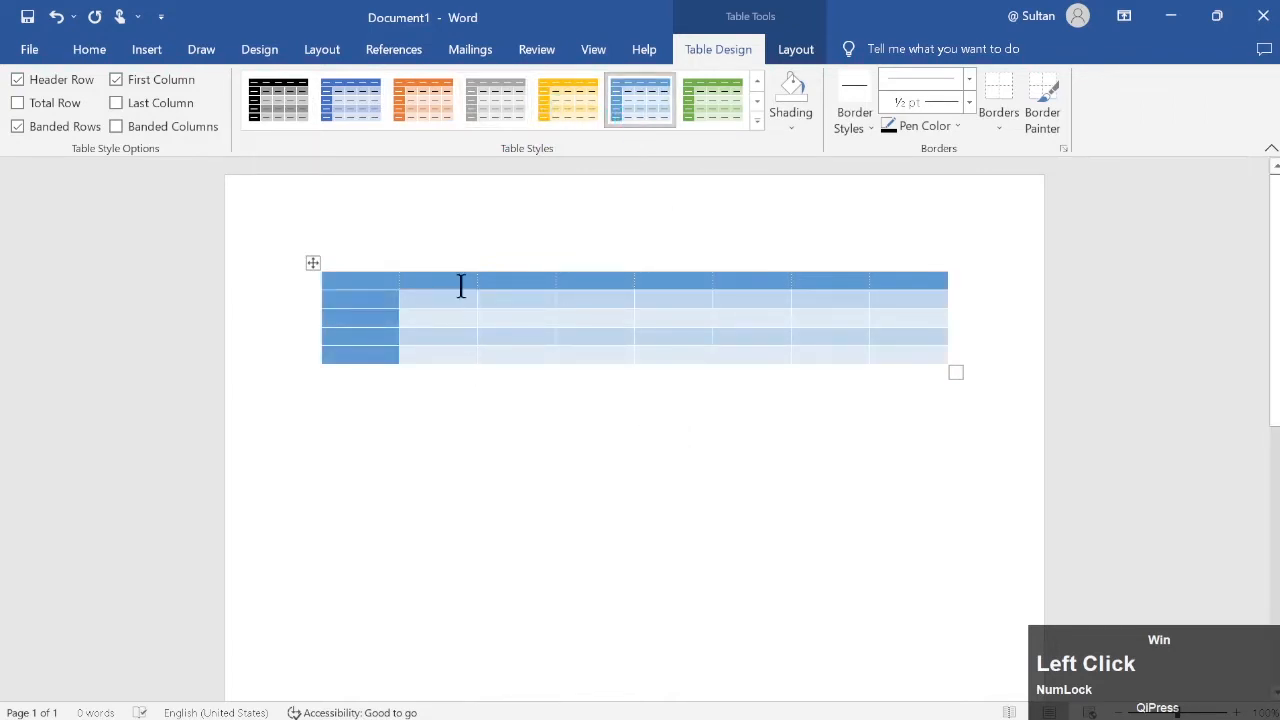
{"action": "left_click", "coordinate": [757, 120]}
{"action": "scroll", "coordinate": [730, 420], "scroll_direction": "down", "scroll_amount": 3}
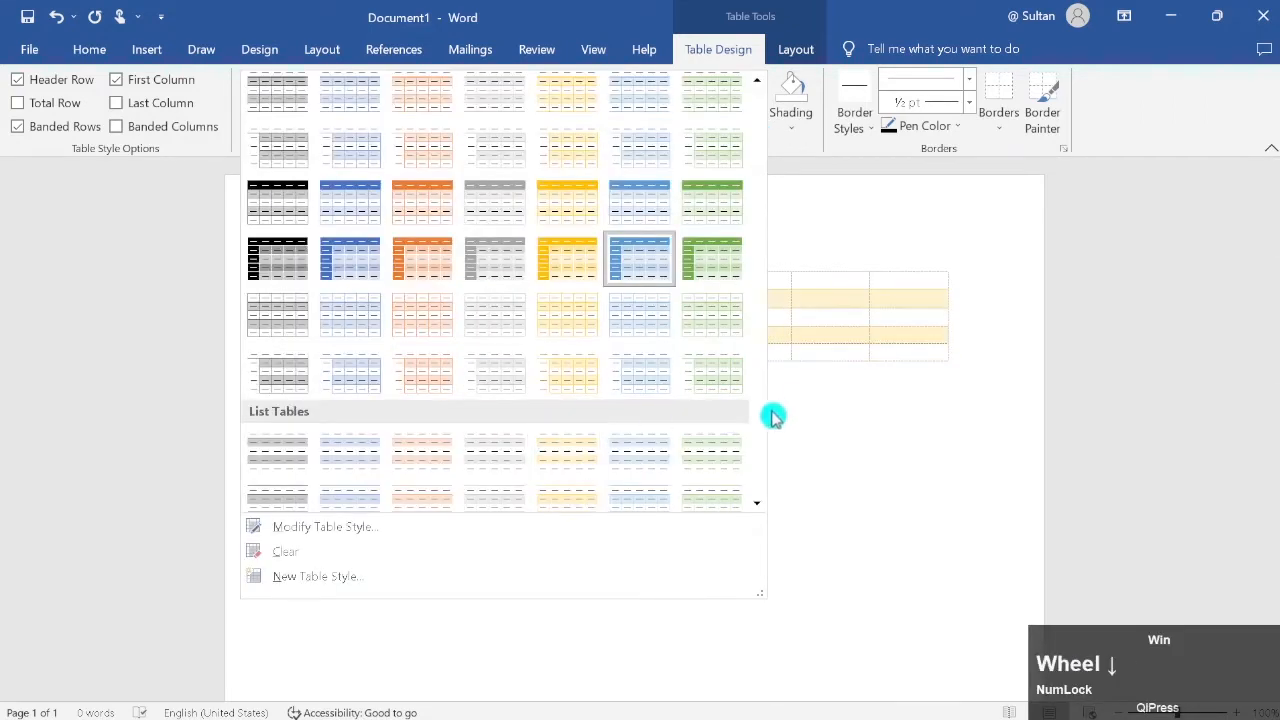
{"action": "left_click", "coordinate": [813, 327]}
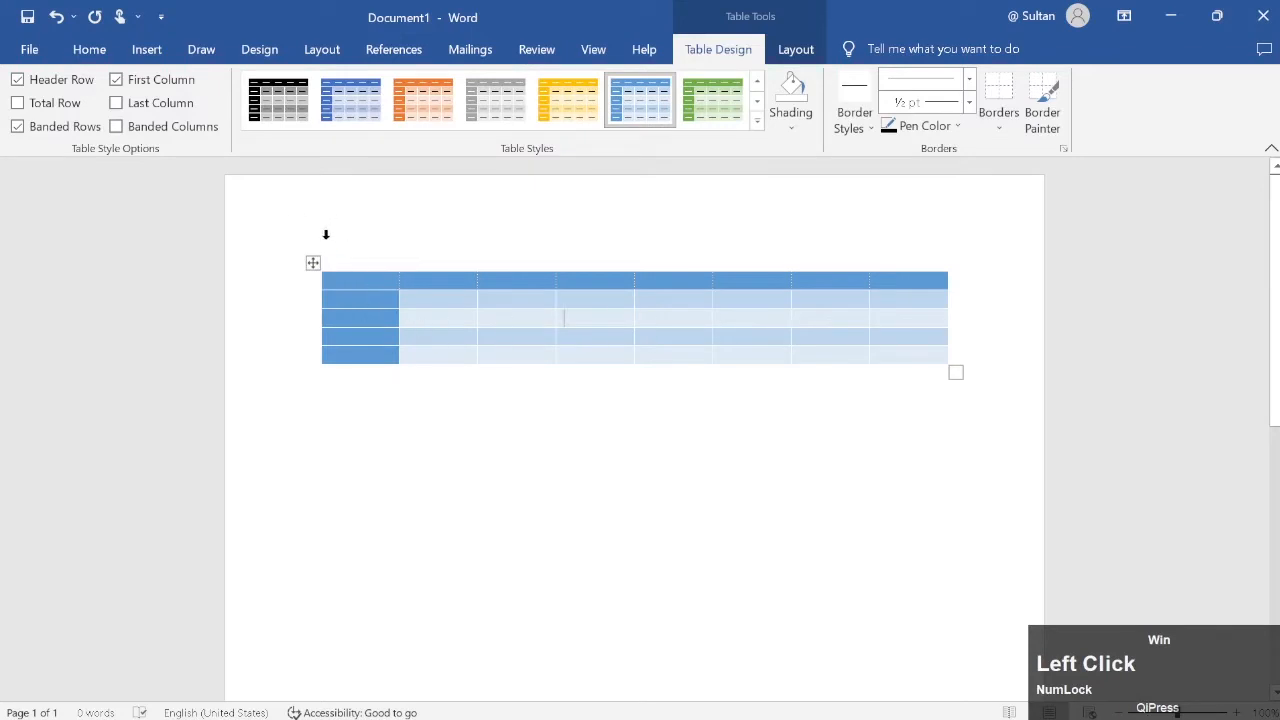
Switch the table's Header Row option off and back on, and select cells in the header row and first column.
{"action": "left_click", "coordinate": [55, 90]}
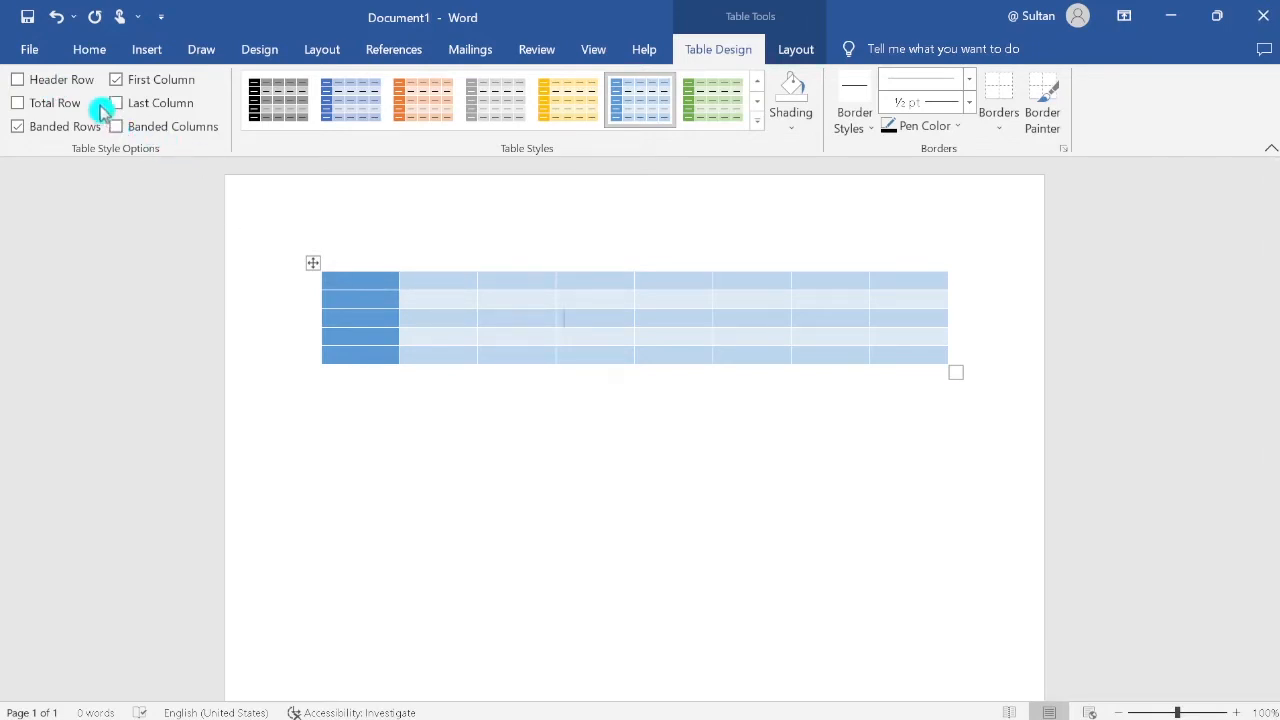
{"action": "left_click", "coordinate": [66, 84]}
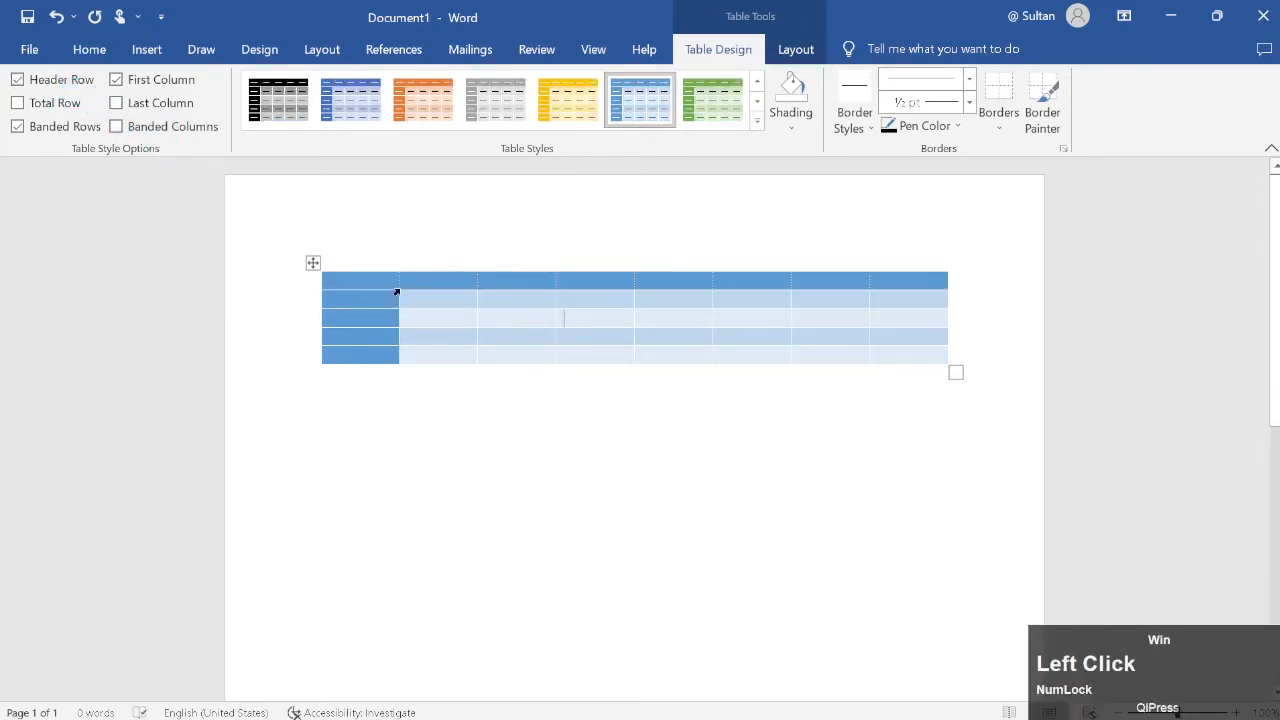
{"action": "left_click_drag", "start_coordinate": [394, 286], "coordinate": [899, 287]}
{"action": "left_click", "coordinate": [899, 287]}
{"action": "left_click_drag", "start_coordinate": [375, 284], "coordinate": [371, 331]}
{"action": "left_click", "coordinate": [363, 293]}
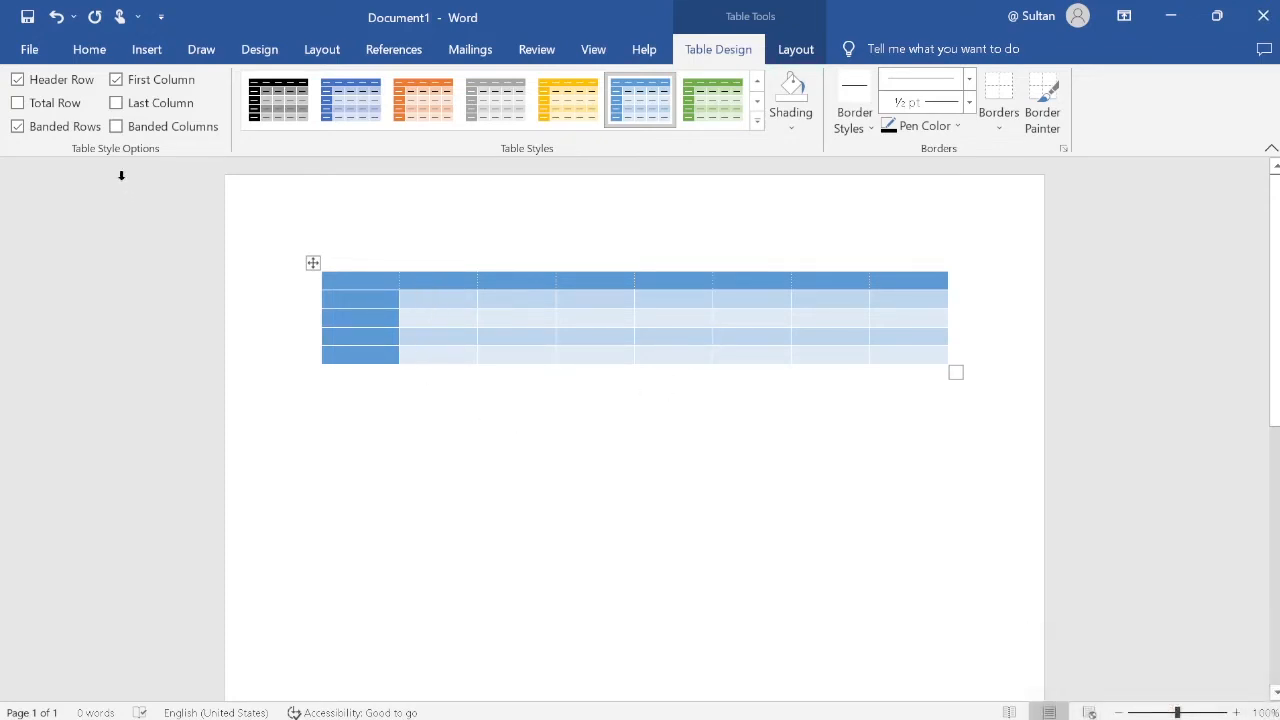
Turn on the Total Row, Last Column and Banded Columns style options for the table.
{"action": "left_click", "coordinate": [42, 105]}
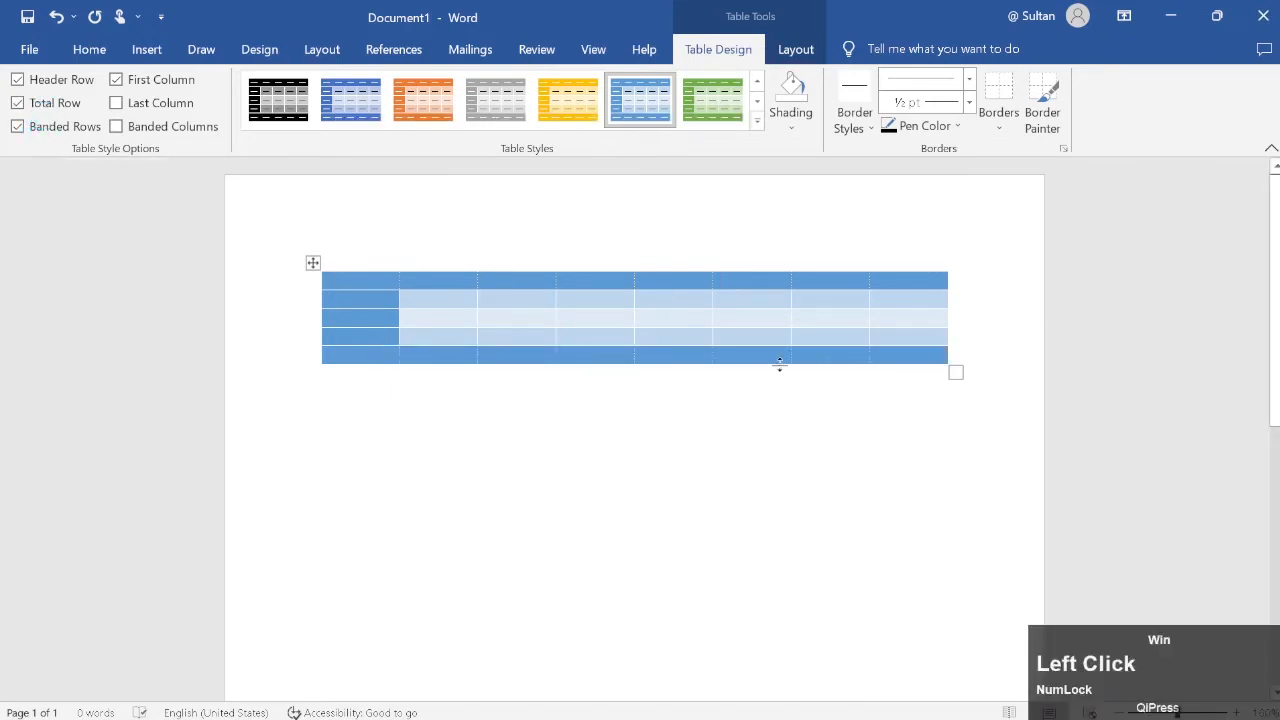
{"action": "left_click", "coordinate": [371, 352]}
{"action": "left_click", "coordinate": [367, 295]}
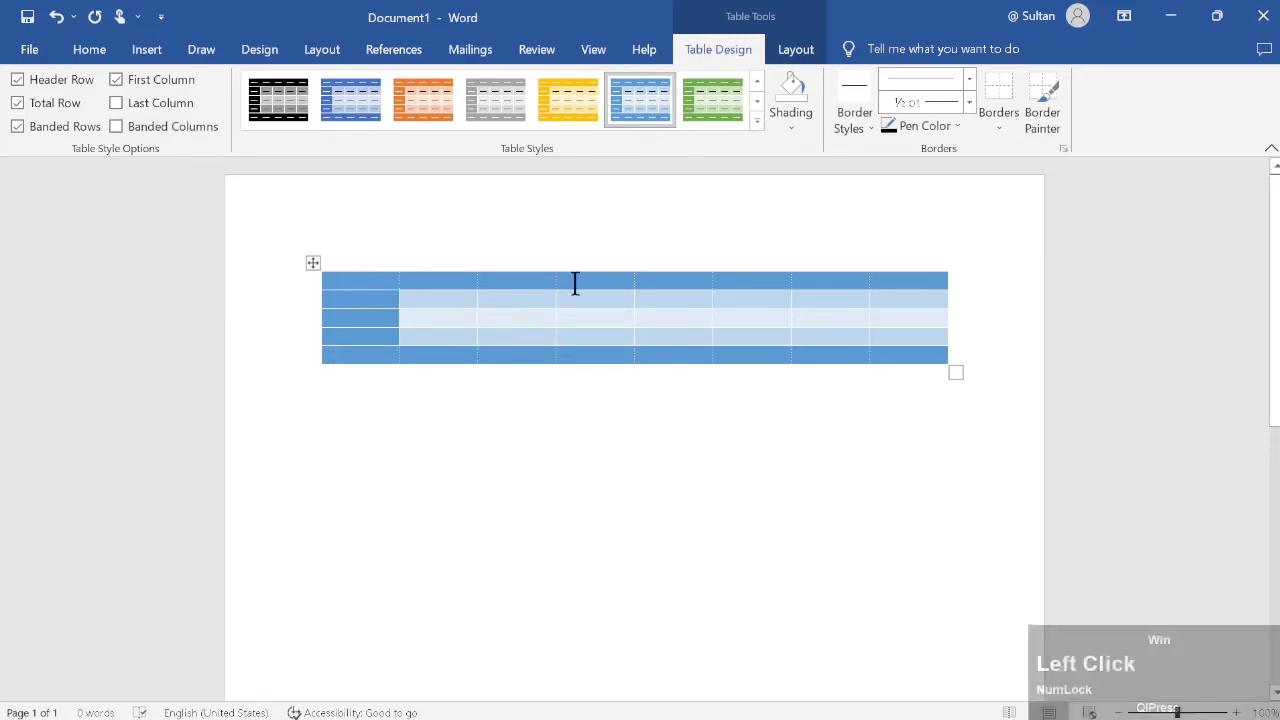
{"action": "left_click_drag", "start_coordinate": [348, 300], "coordinate": [354, 340]}
{"action": "left_click", "coordinate": [352, 305]}
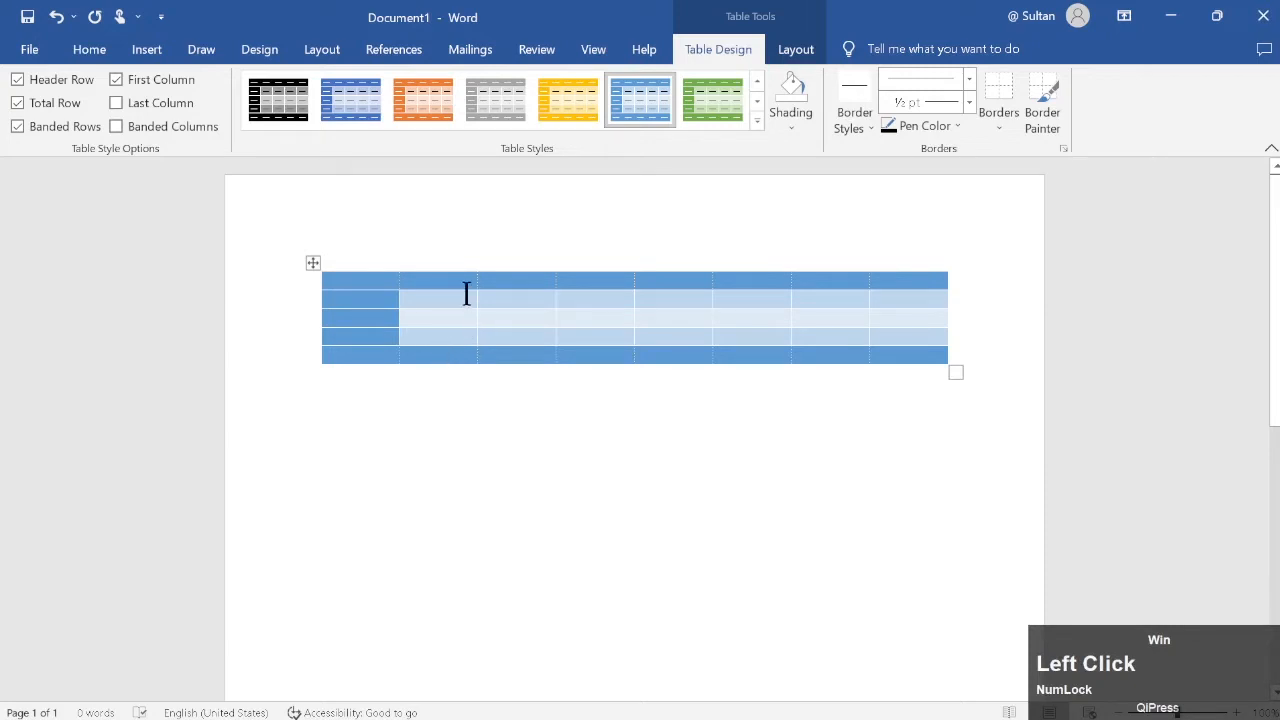
{"action": "left_click", "coordinate": [417, 277]}
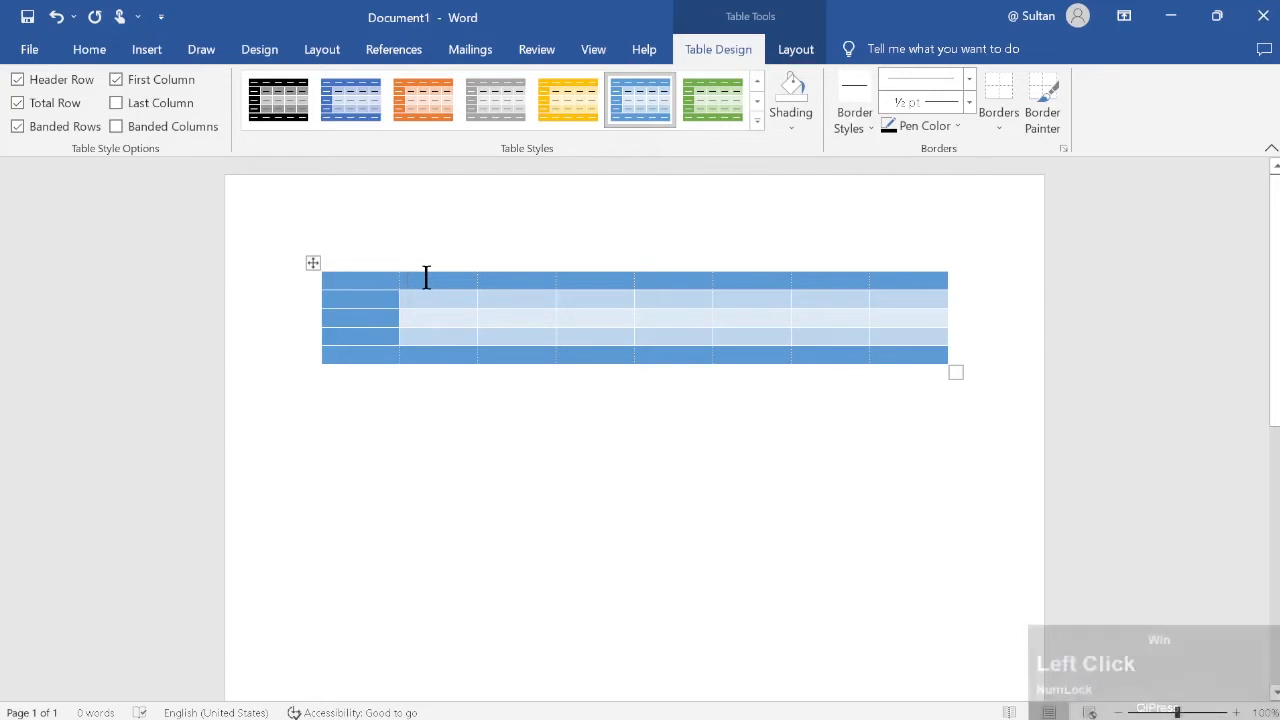
{"action": "left_click", "coordinate": [385, 297]}
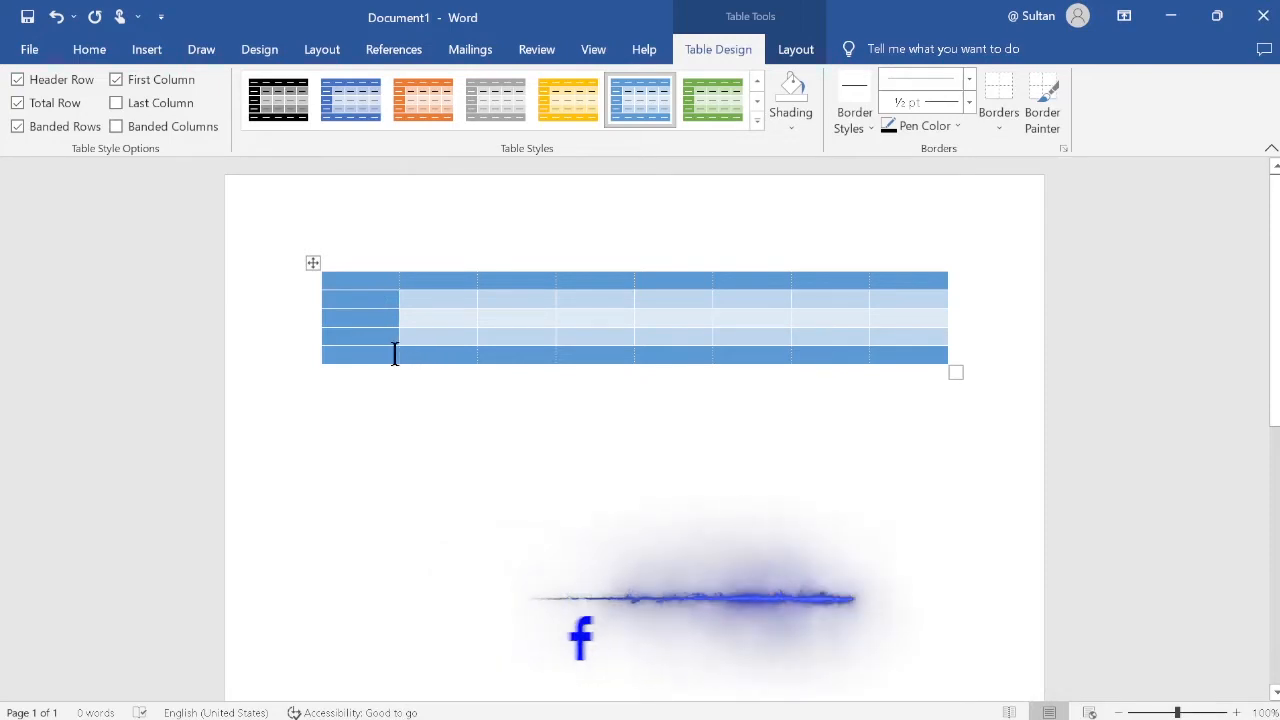
{"action": "left_click", "coordinate": [237, 293]}
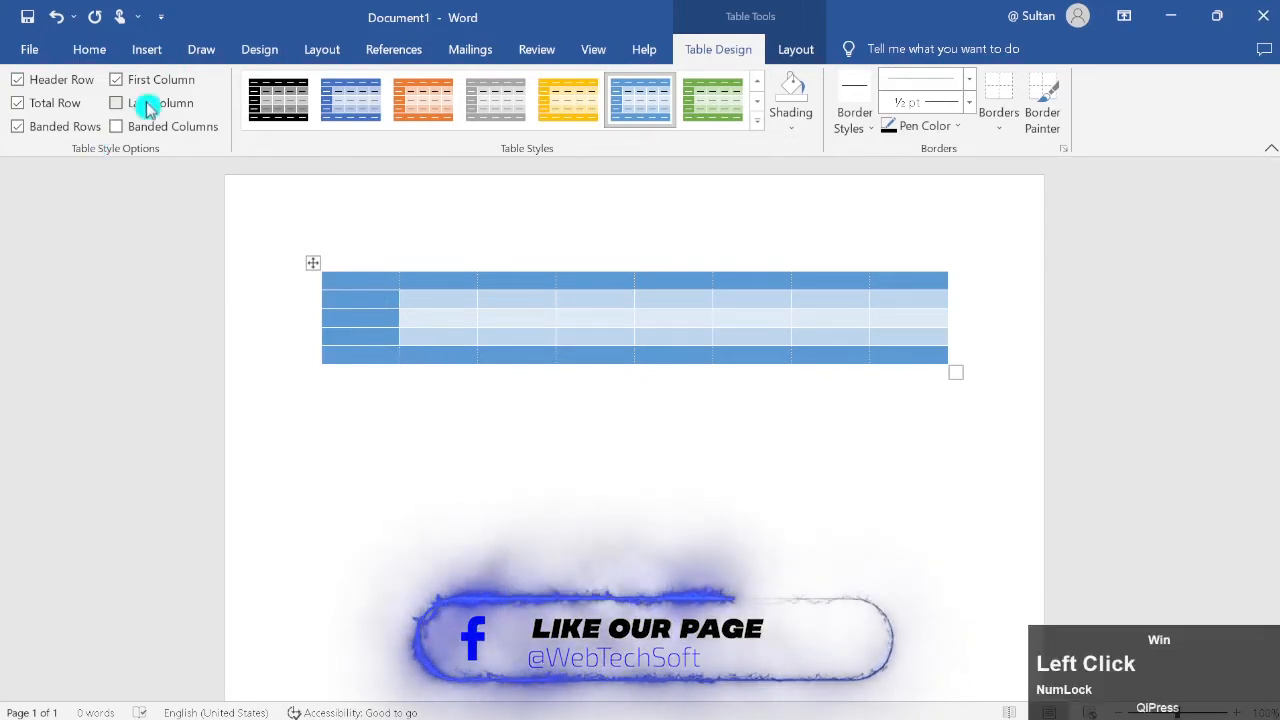
{"action": "left_click", "coordinate": [116, 103]}
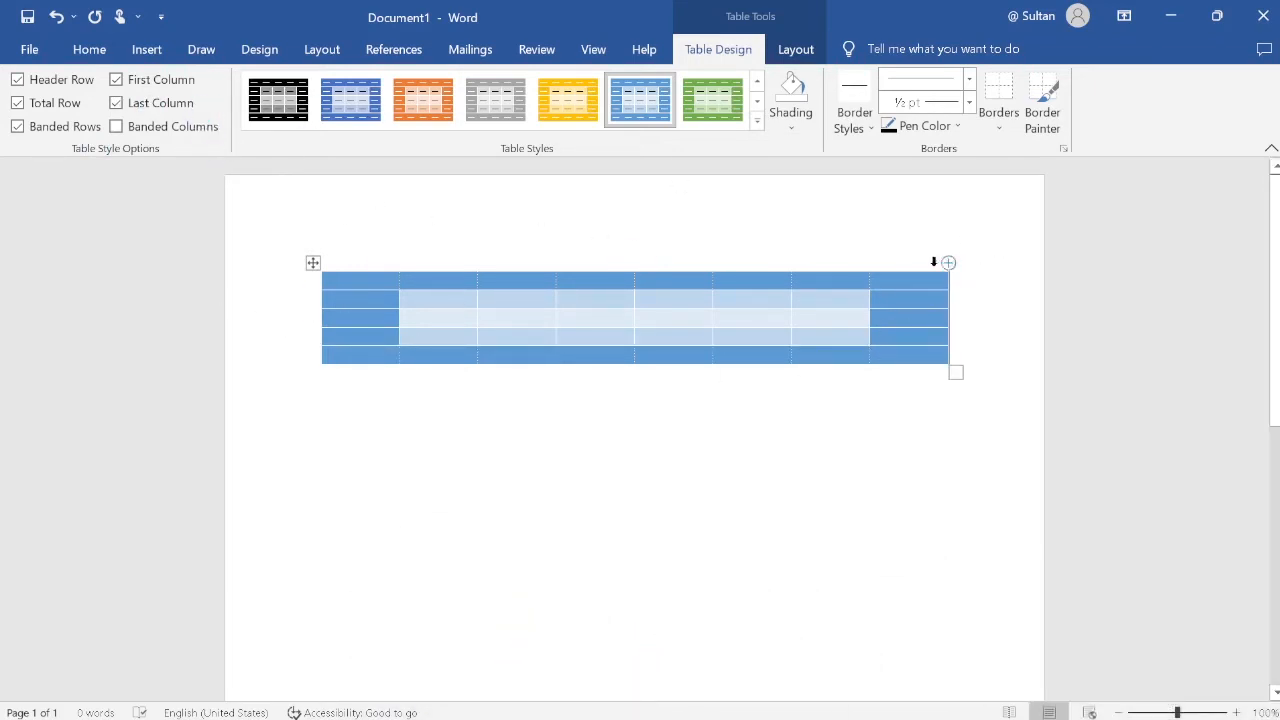
{"action": "left_click", "coordinate": [140, 127]}
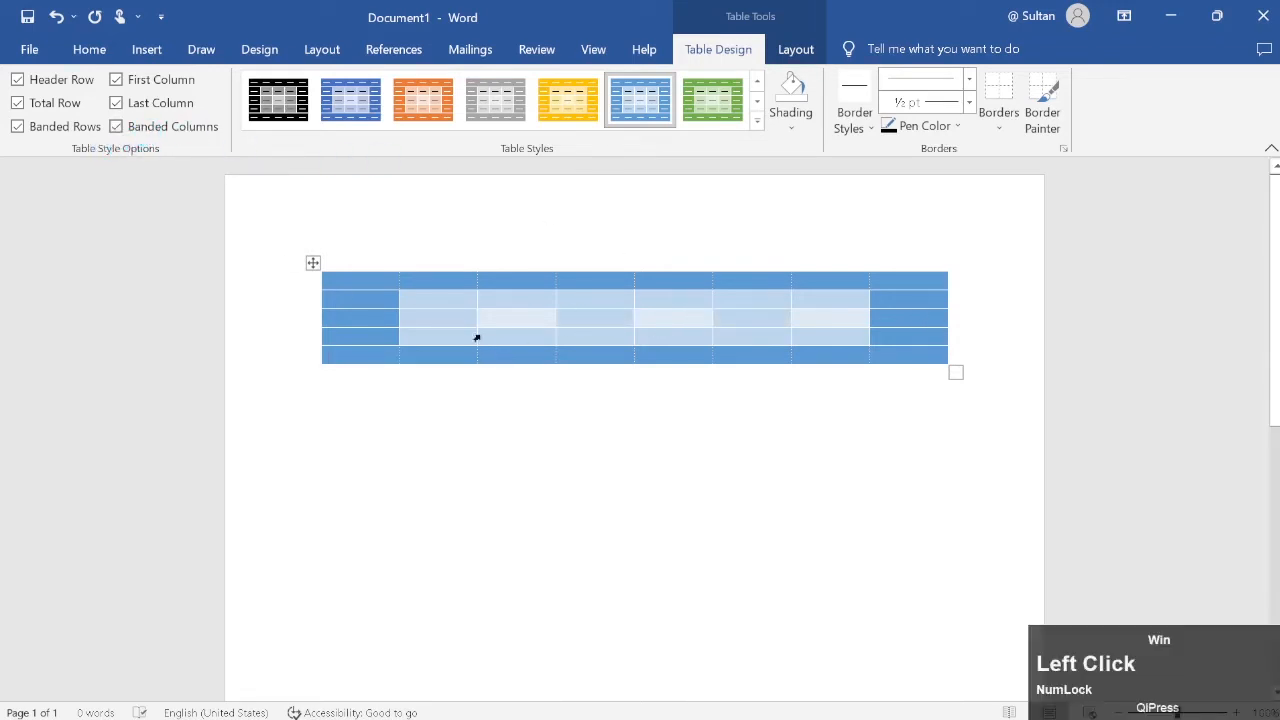
Turn off the table's Banded Columns, Last Column and Total Row style options.
{"action": "left_click", "coordinate": [134, 126]}
{"action": "left_click", "coordinate": [117, 103]}
{"action": "left_click", "coordinate": [62, 105]}
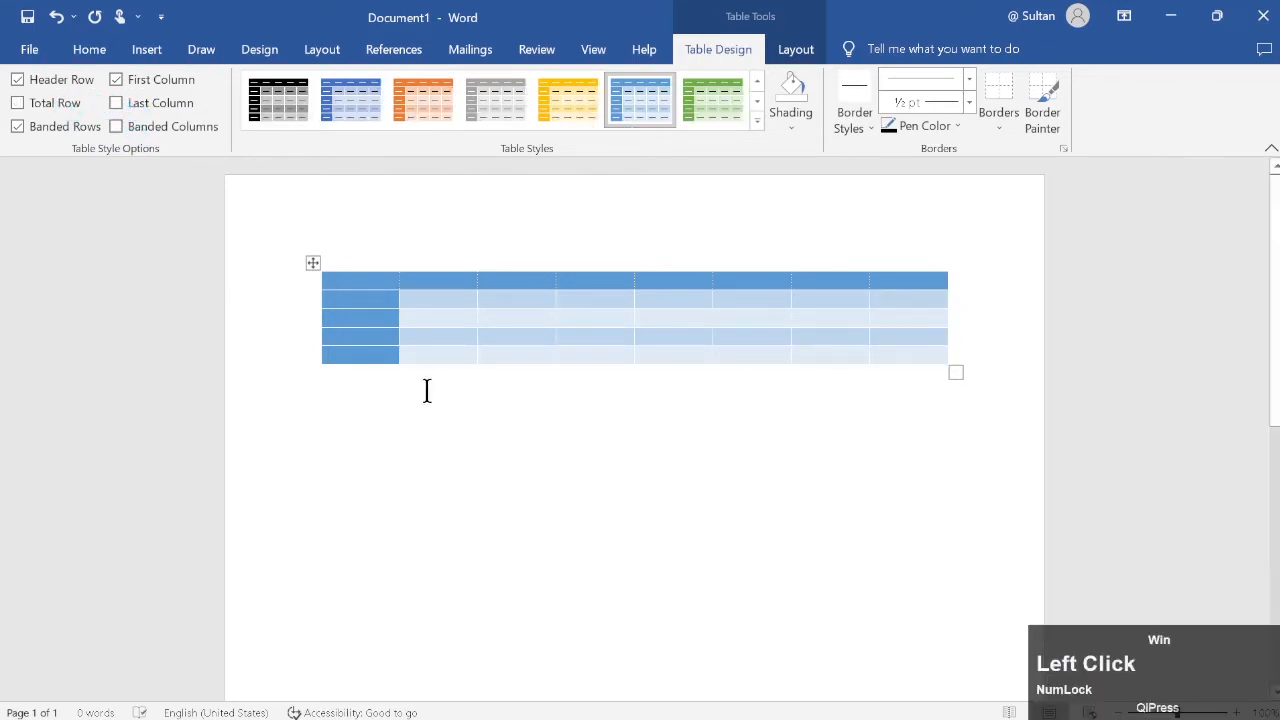
Compare Banded Columns with Banded Rows by toggling both options, ending with only Banded Rows on.
{"action": "left_click", "coordinate": [198, 126]}
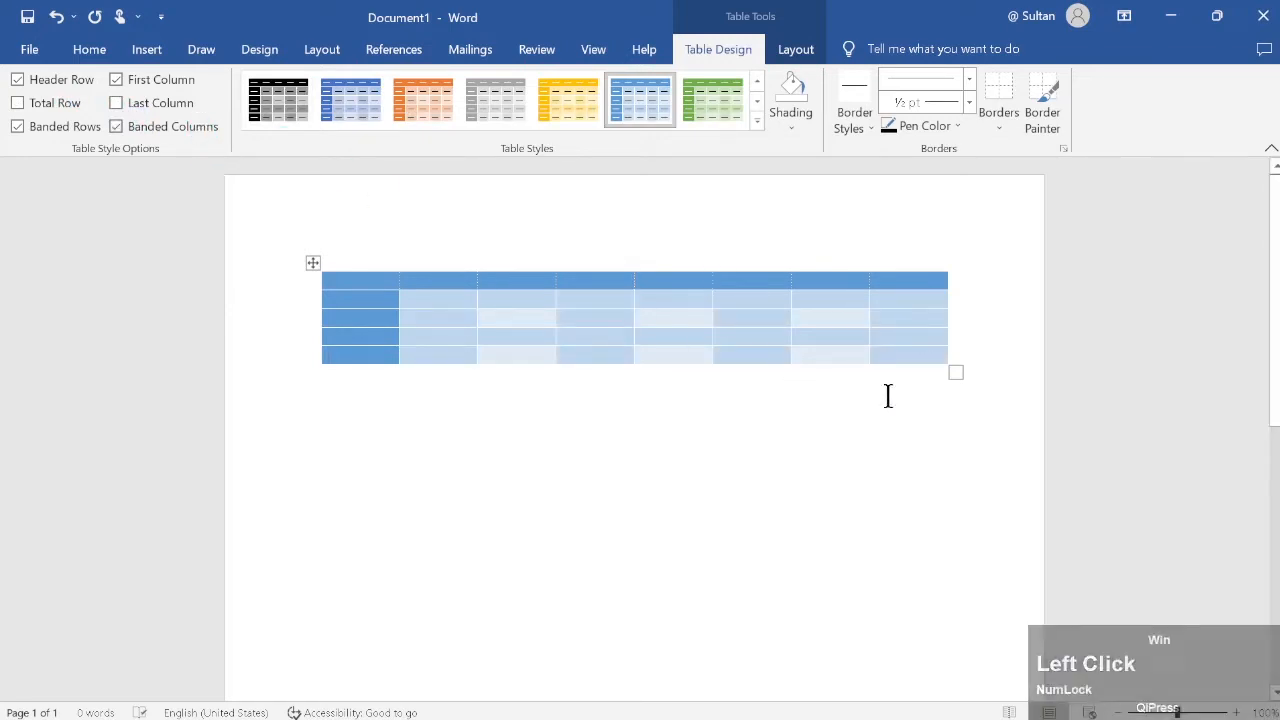
{"action": "left_click", "coordinate": [80, 128]}
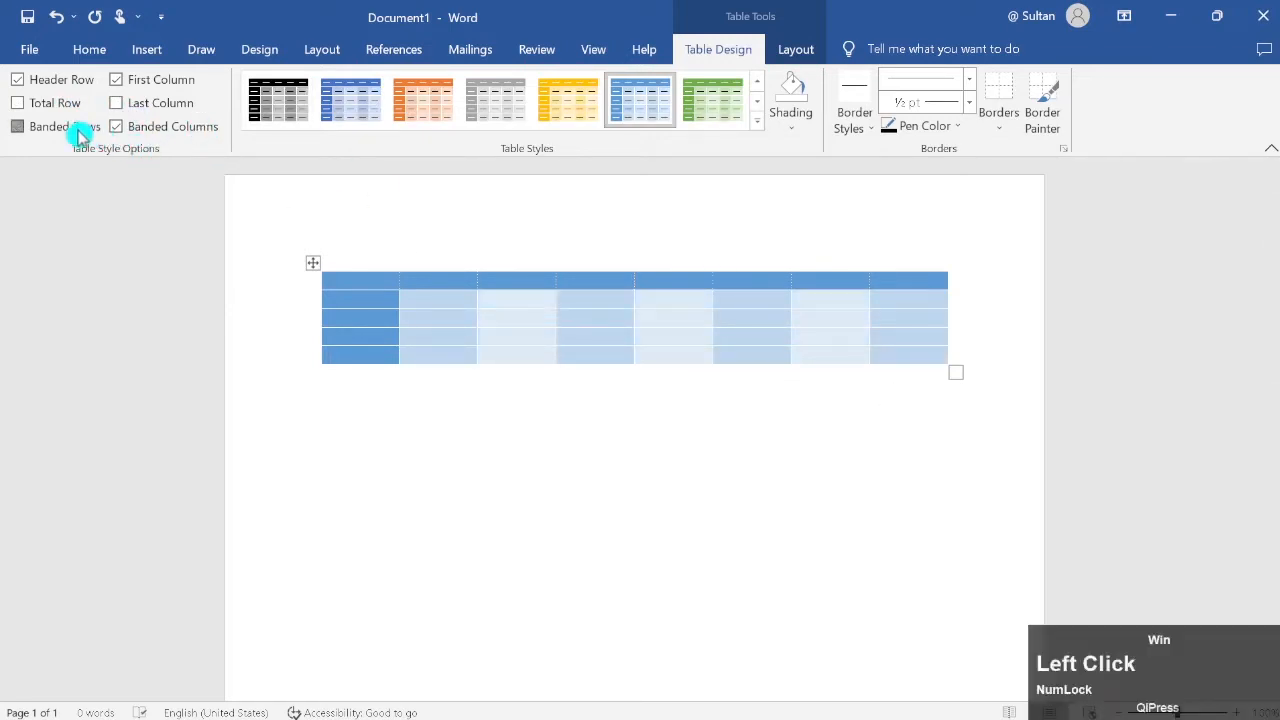
{"action": "left_click", "coordinate": [82, 128]}
{"action": "left_click", "coordinate": [140, 103]}
{"action": "left_click", "coordinate": [140, 104]}
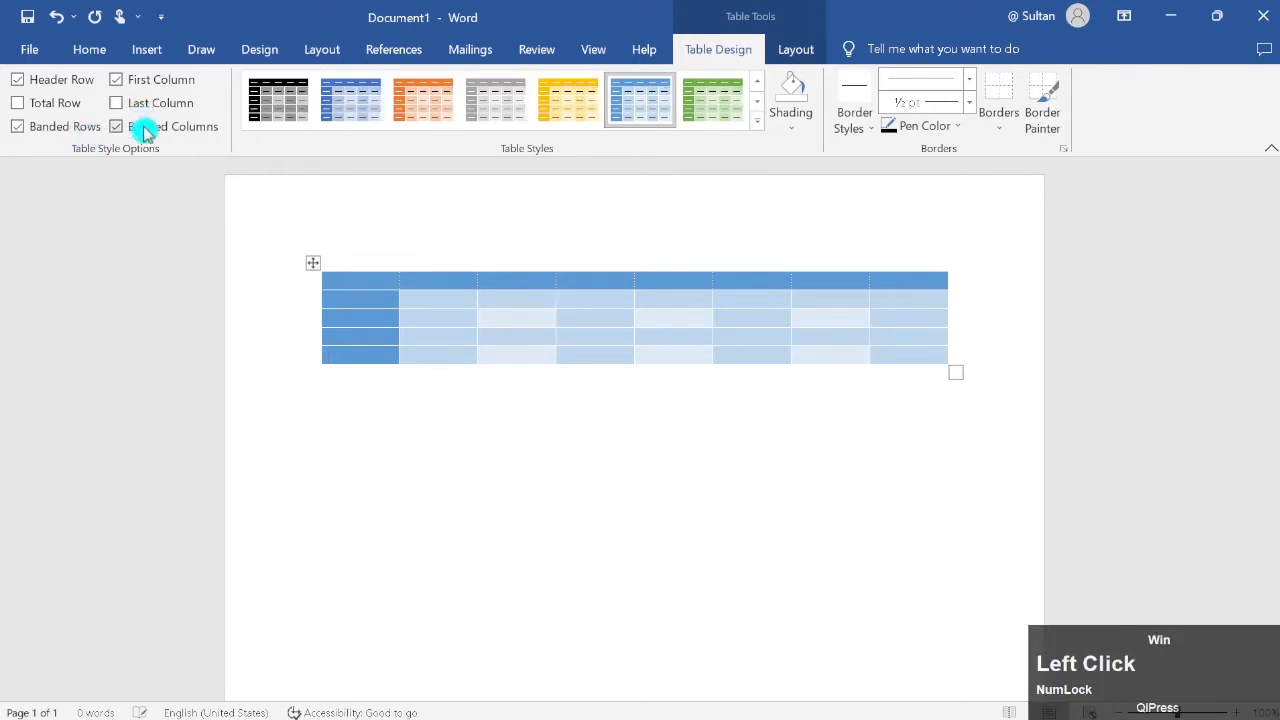
{"action": "left_click", "coordinate": [143, 128]}
{"action": "left_click", "coordinate": [57, 128]}
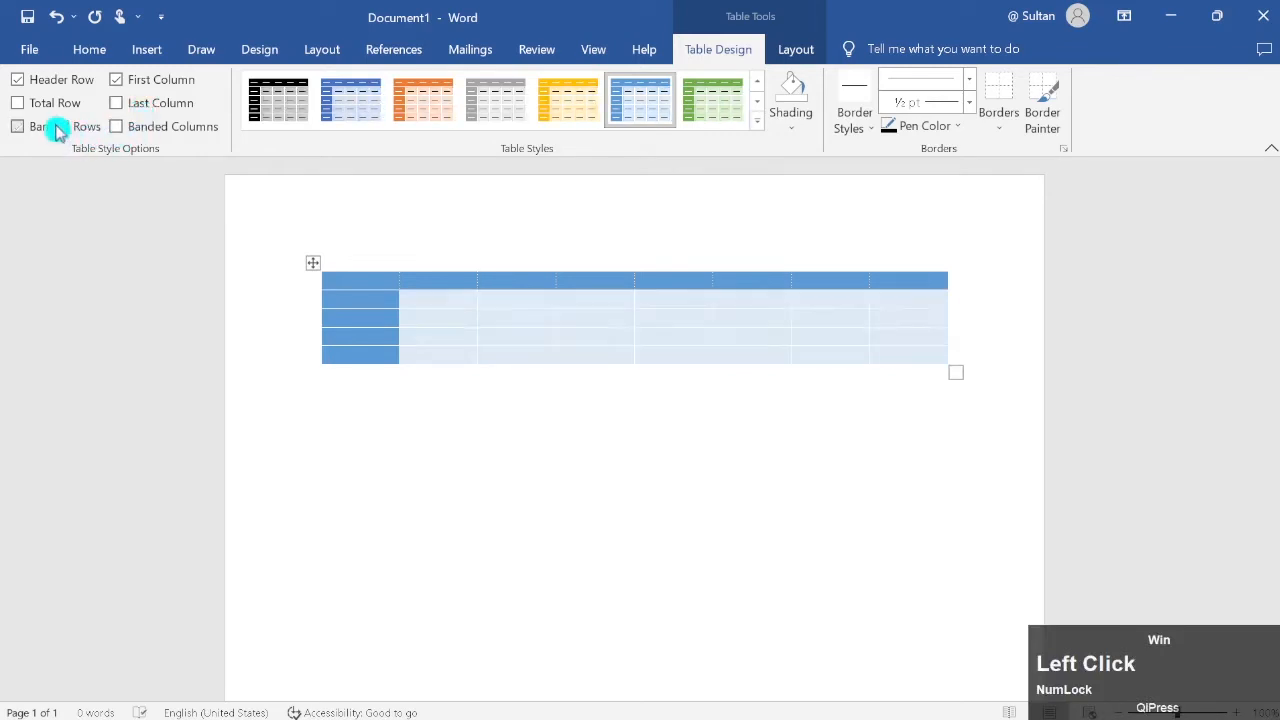
{"action": "left_click", "coordinate": [57, 128]}
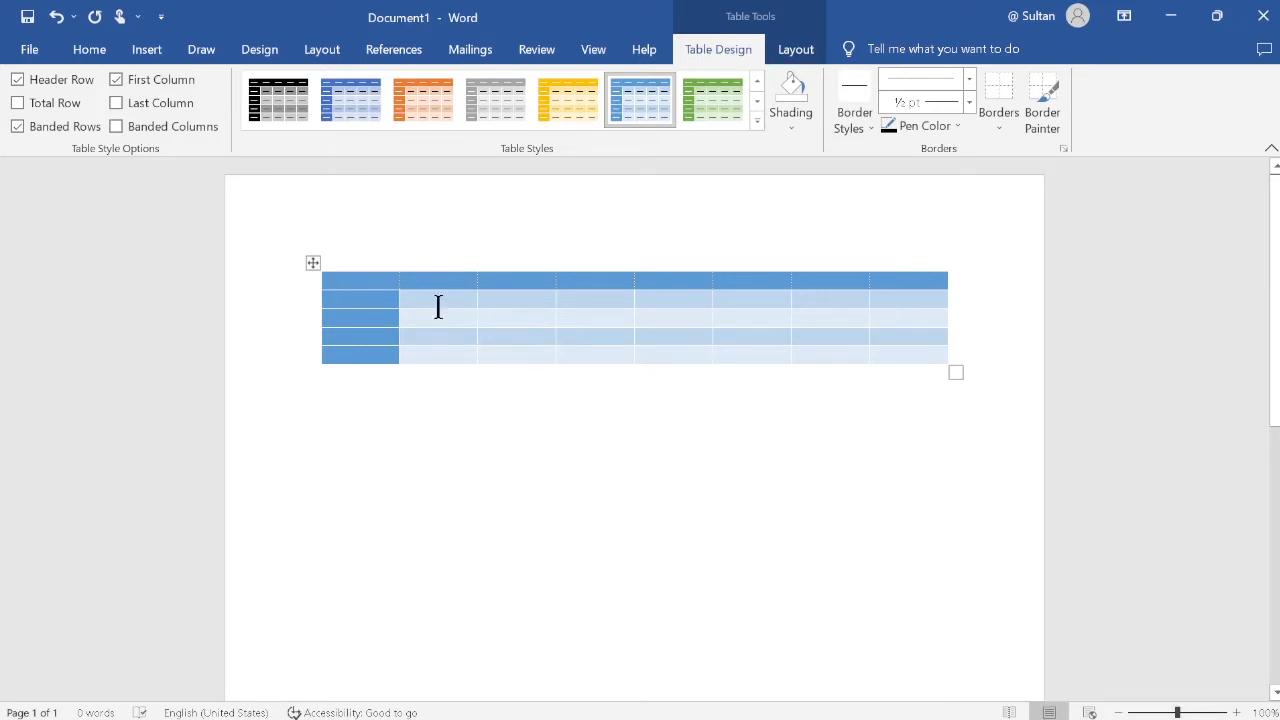
Switch Banded Columns and Last Column on and off again to preview each on the table.
{"action": "left_click", "coordinate": [172, 130]}
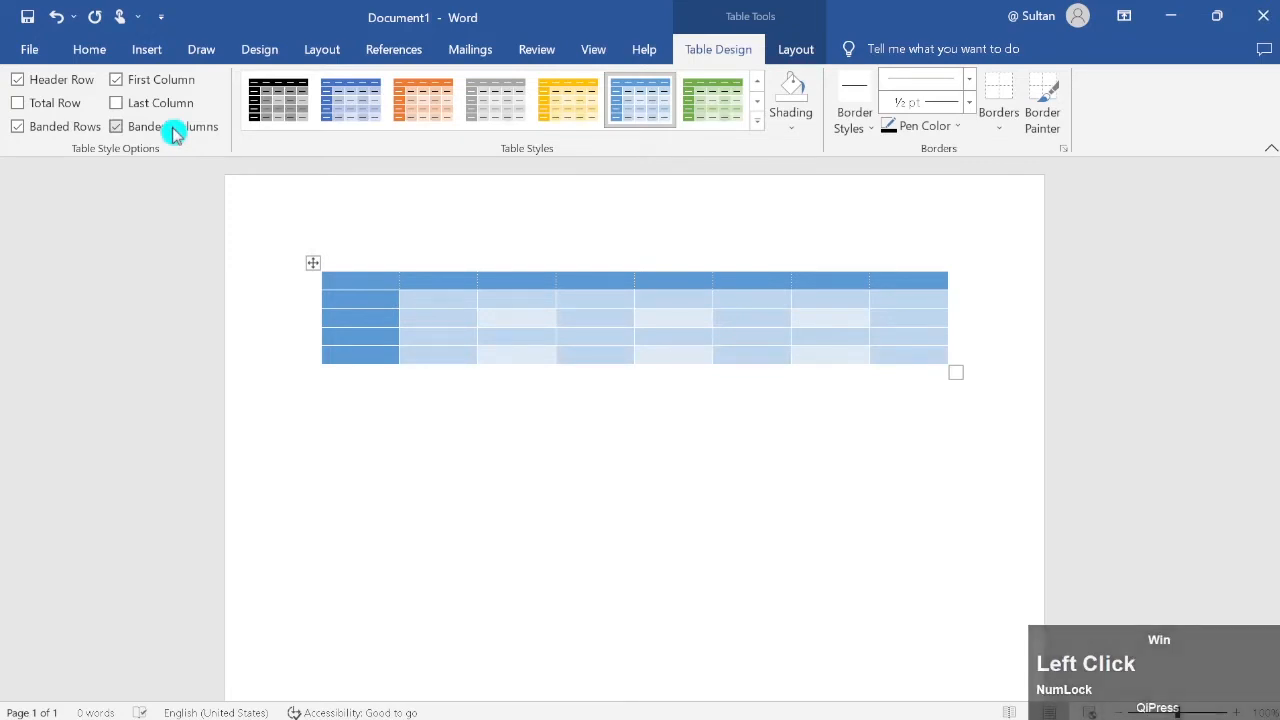
{"action": "left_click", "coordinate": [173, 128]}
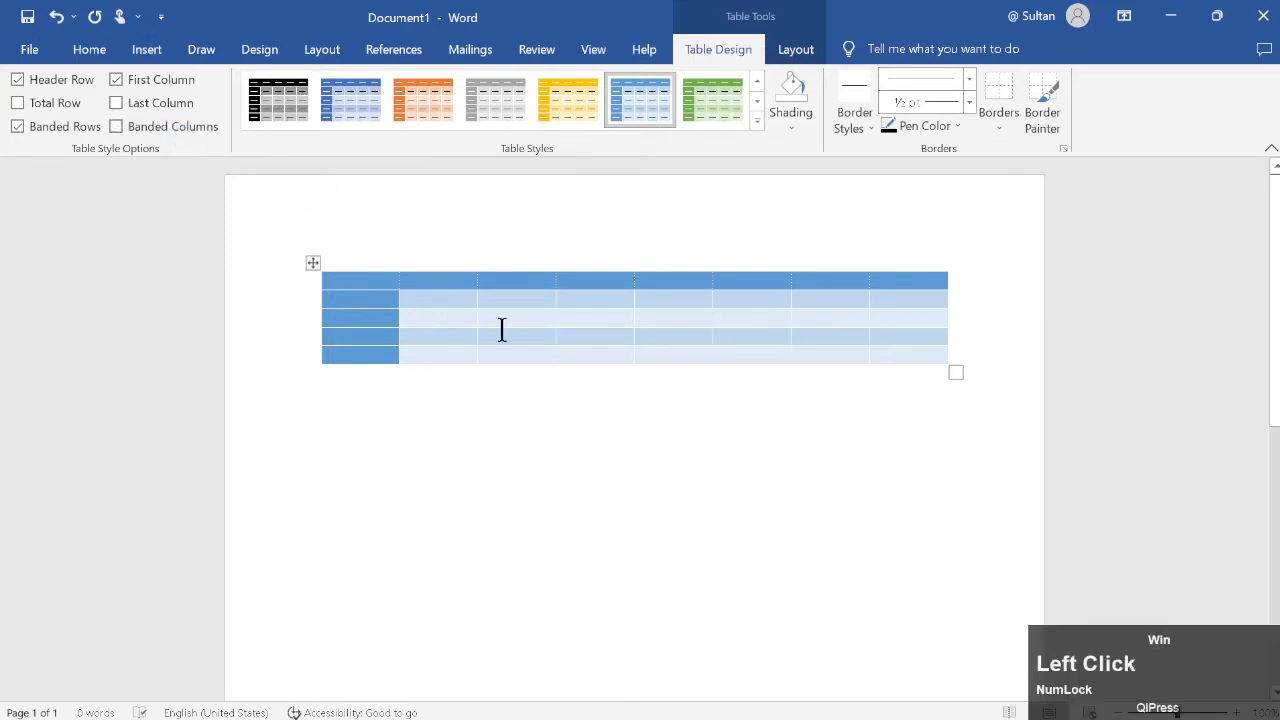
{"action": "left_click", "coordinate": [152, 104]}
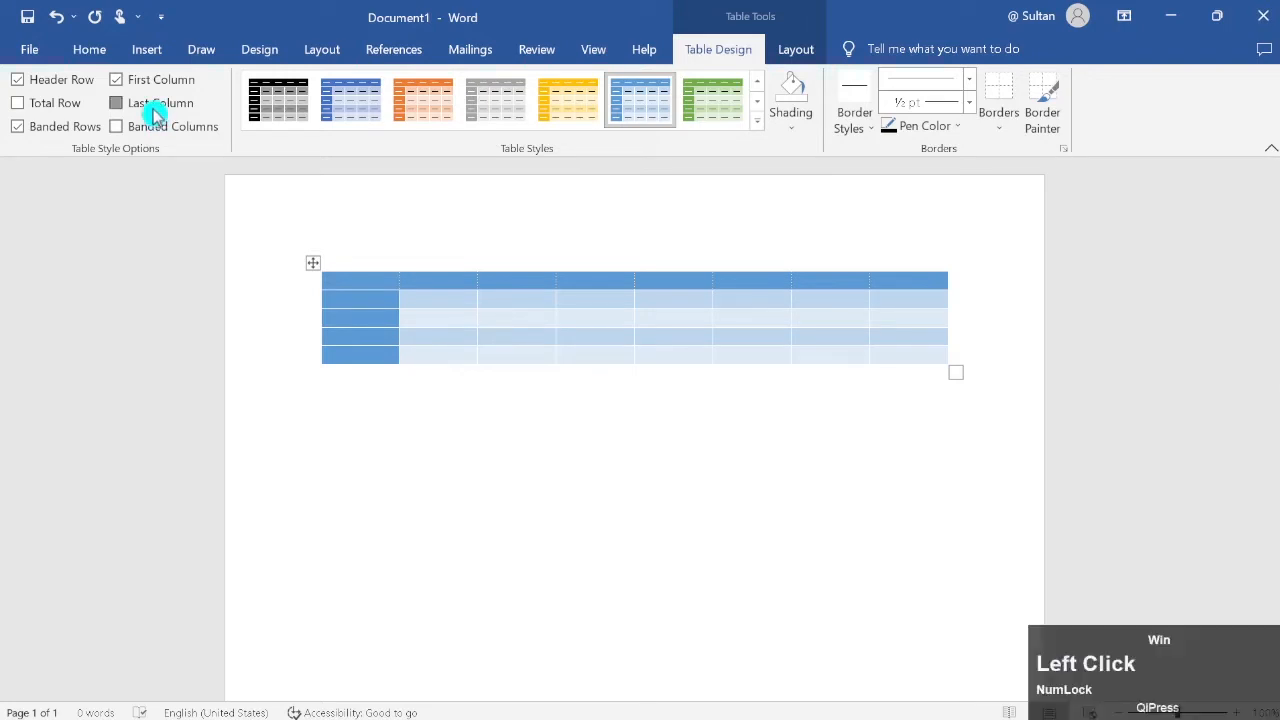
{"action": "left_click", "coordinate": [156, 105]}
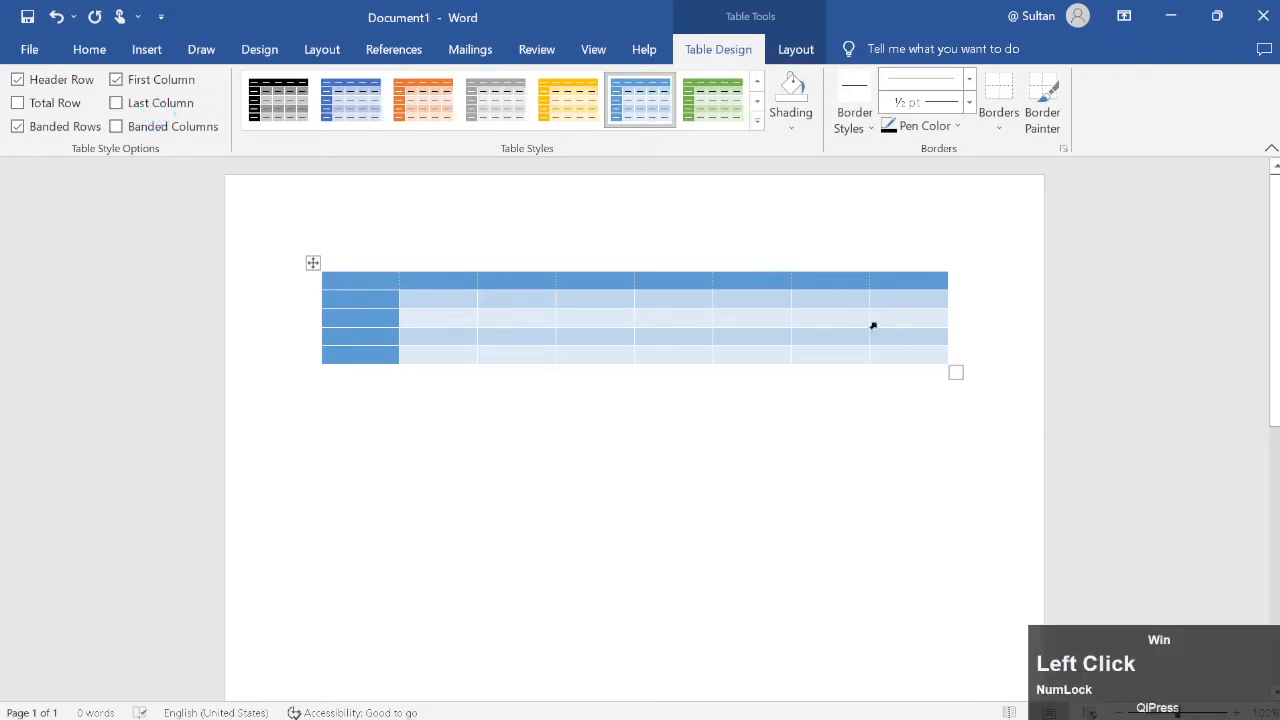
Shade the third-row cell in the table's third column with the standard yellow colour.
{"action": "mouse_move", "coordinate": [533, 323]}
{"action": "left_mouse_down"}
{"action": "mouse_move", "coordinate": [604, 329]}
{"action": "mouse_move", "coordinate": [508, 323]}
{"action": "left_mouse_up"}
{"action": "left_click", "coordinate": [508, 323]}
{"action": "left_click", "coordinate": [788, 118]}
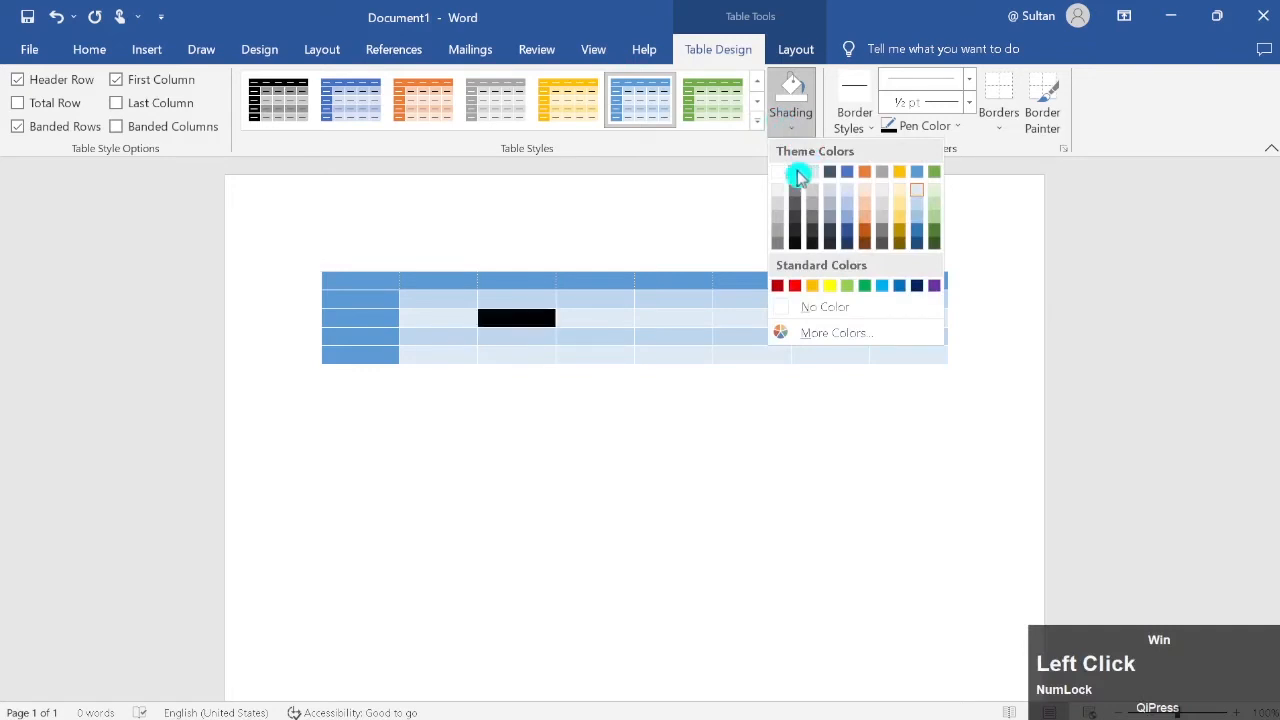
{"action": "left_click", "coordinate": [829, 287]}
Shade the third-row cells in the fifth and sixth columns with the blue theme colour.
{"action": "left_click_drag", "start_coordinate": [663, 311], "coordinate": [768, 323]}
{"action": "left_click", "coordinate": [696, 316]}
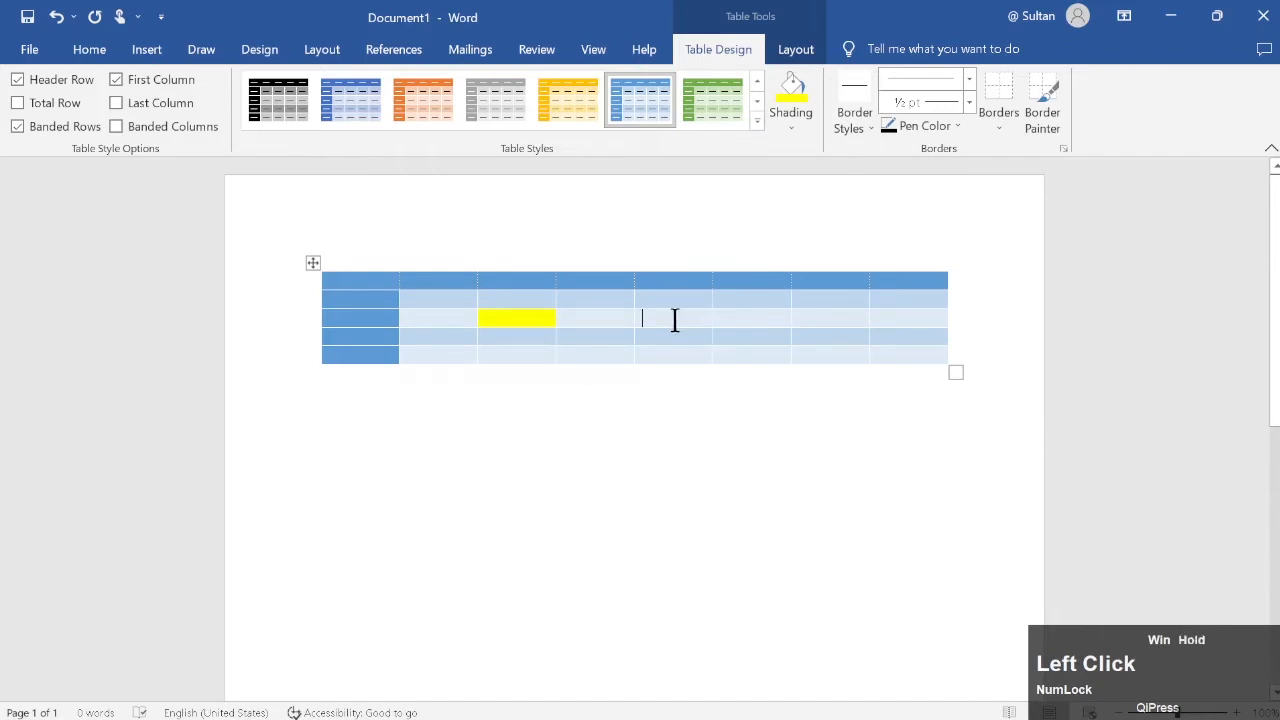
{"action": "left_click_drag", "start_coordinate": [690, 319], "coordinate": [762, 323]}
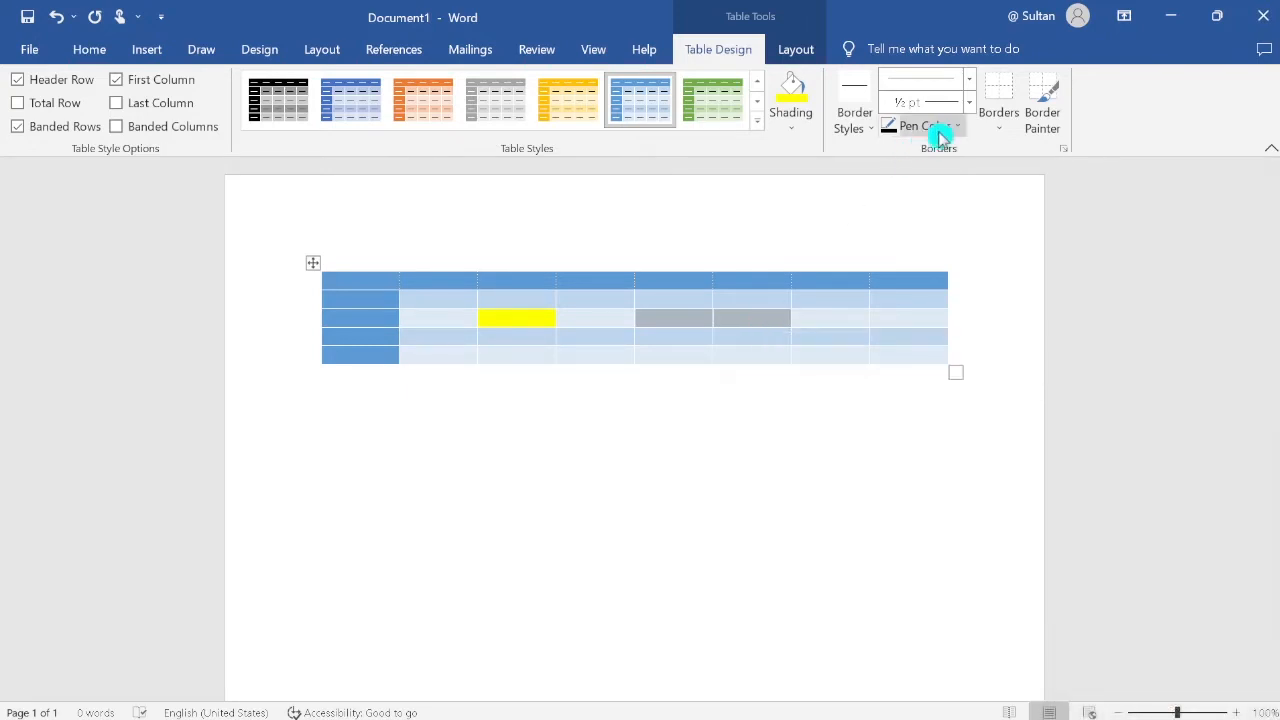
{"action": "left_click", "coordinate": [810, 120]}
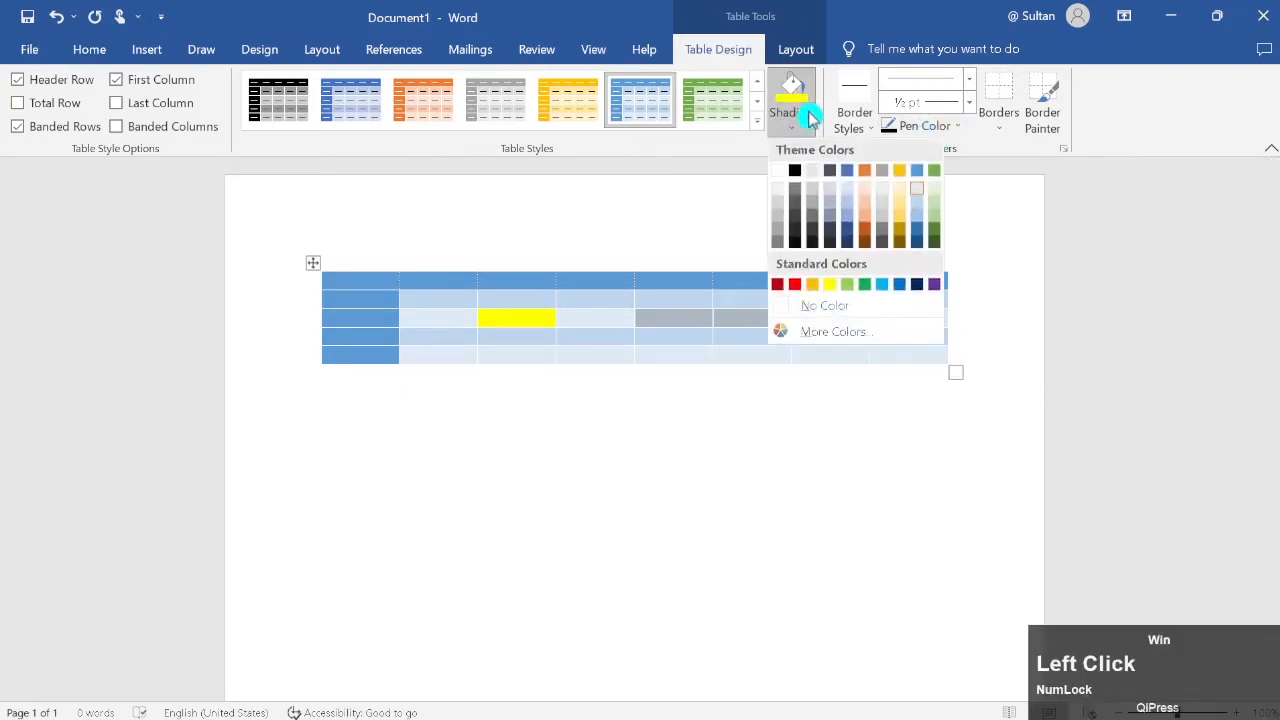
{"action": "left_click", "coordinate": [848, 176]}
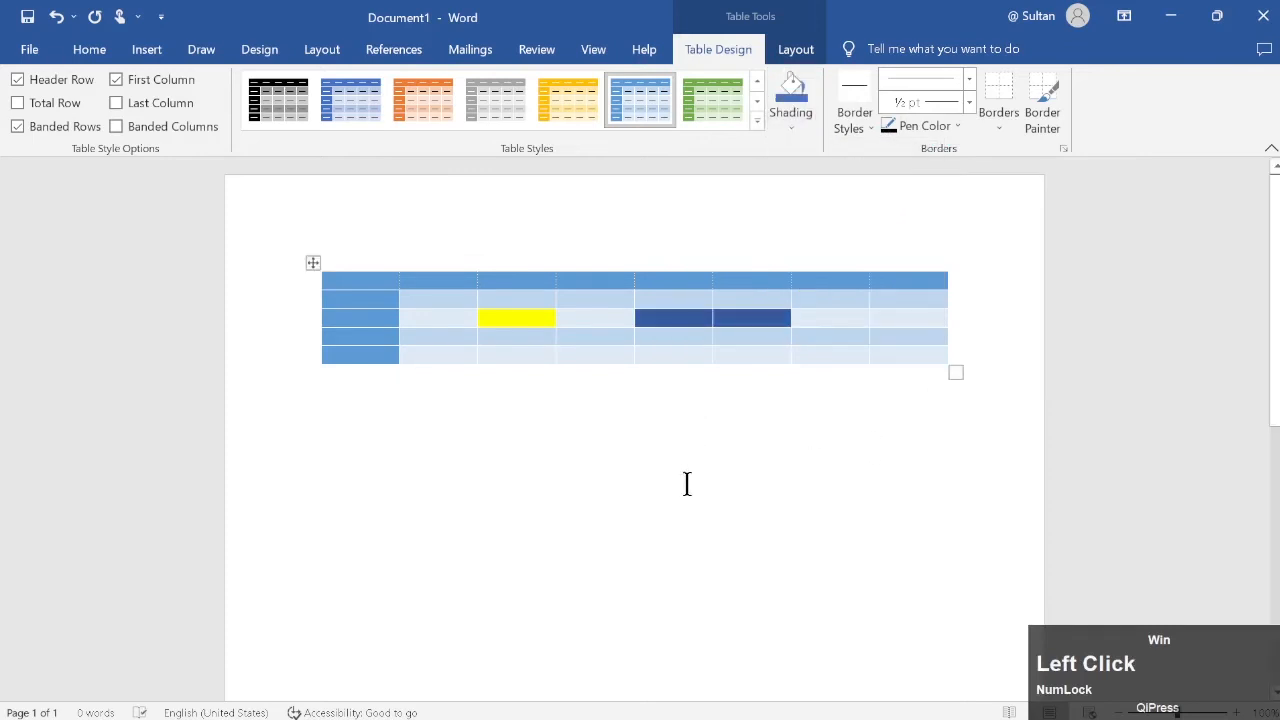
{"action": "left_click_drag", "start_coordinate": [829, 309], "coordinate": [826, 345]}
{"action": "key", "text": "ctrl+z"}
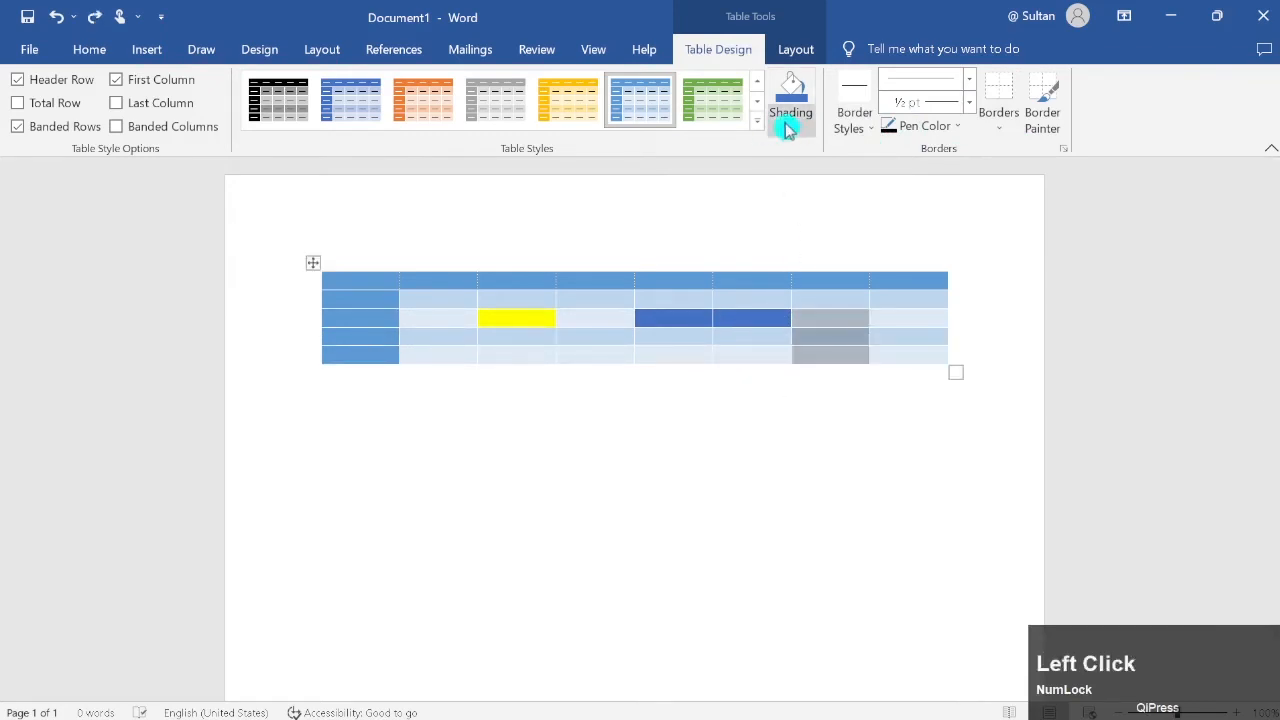
{"action": "left_click", "coordinate": [791, 118]}
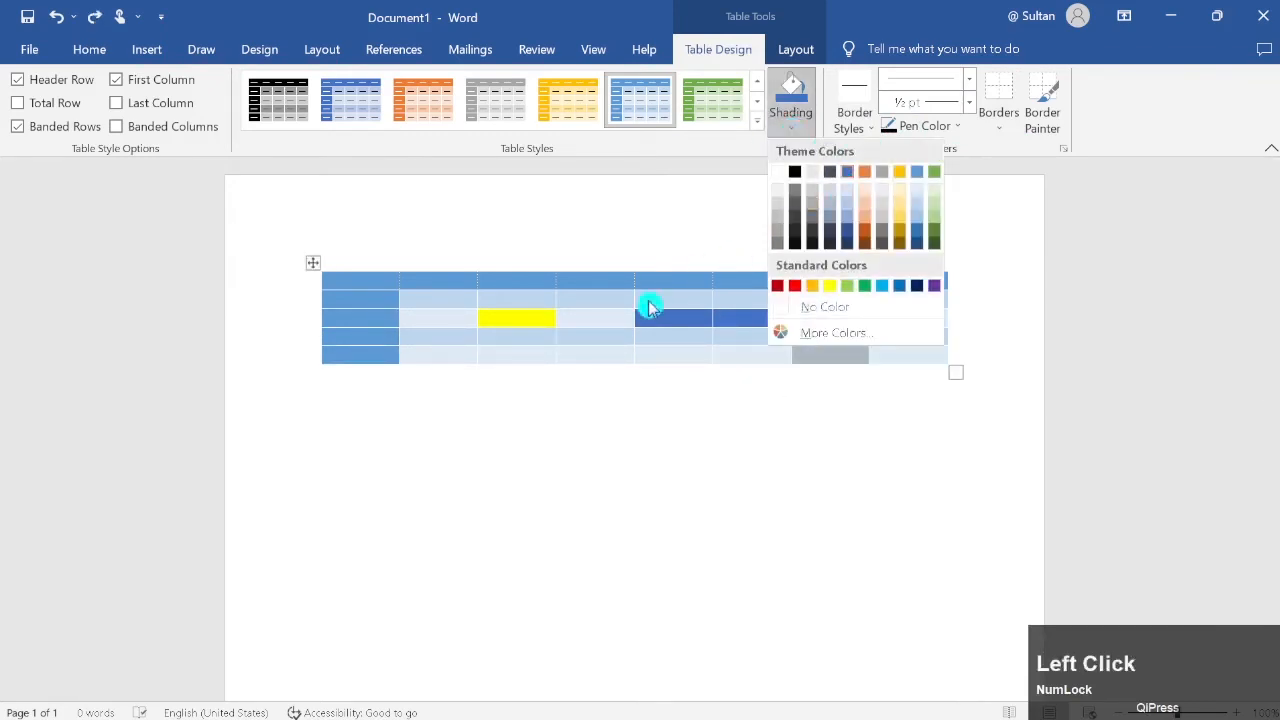
{"action": "left_click", "coordinate": [660, 302]}
{"action": "left_click", "coordinate": [671, 314]}
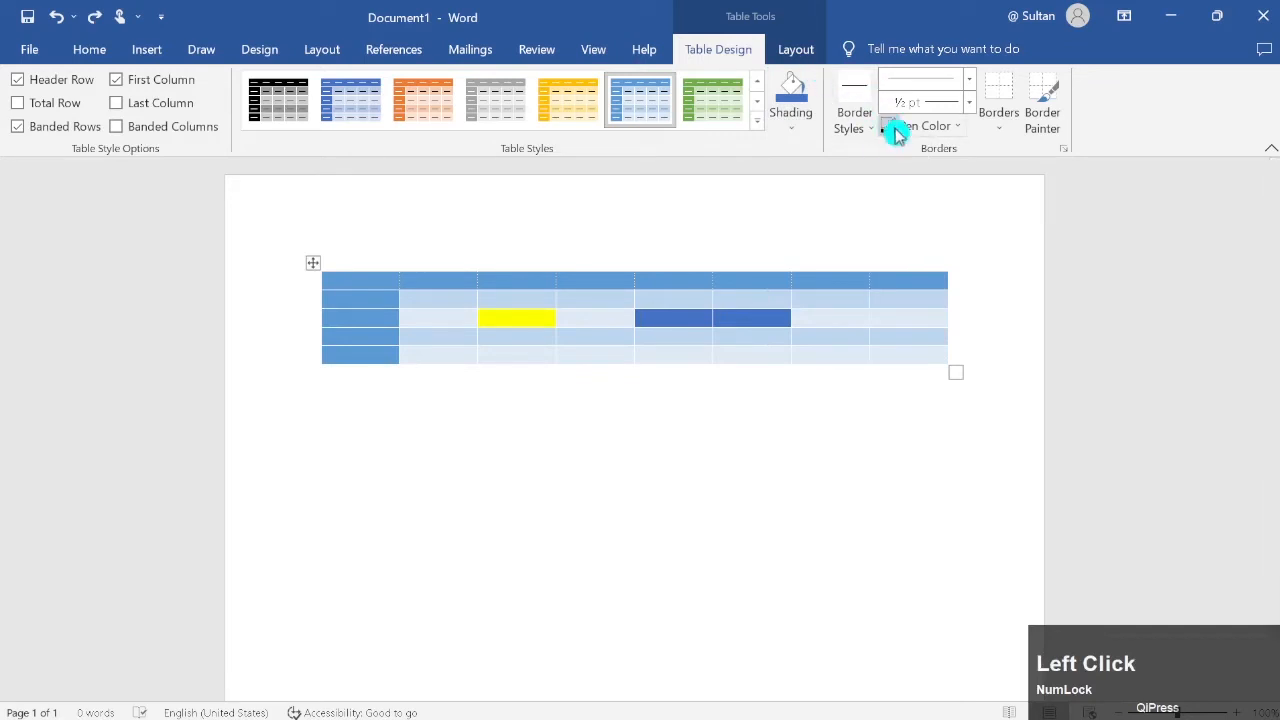
Try the Border Sampler by picking up formatting from the table's inner borders and painting it beside the blue cells.
{"action": "left_click", "coordinate": [850, 130]}
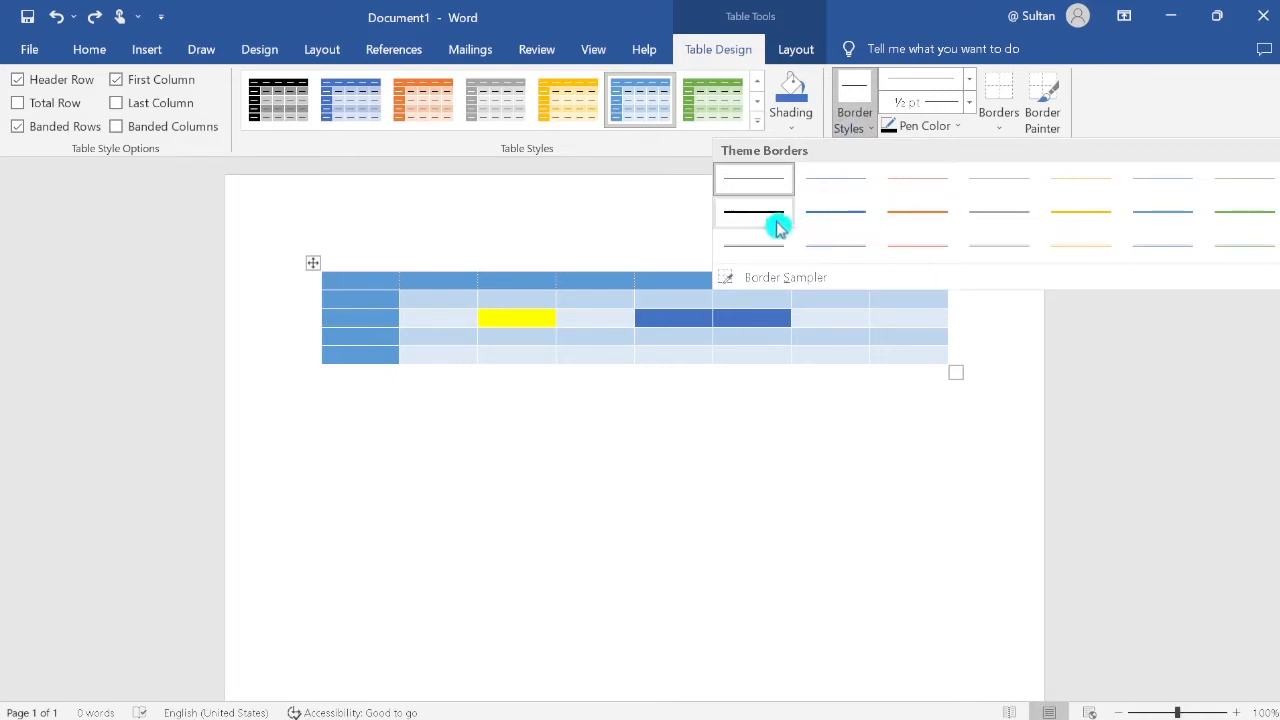
{"action": "scroll", "coordinate": [815, 256], "scroll_direction": "down", "scroll_amount": 1}
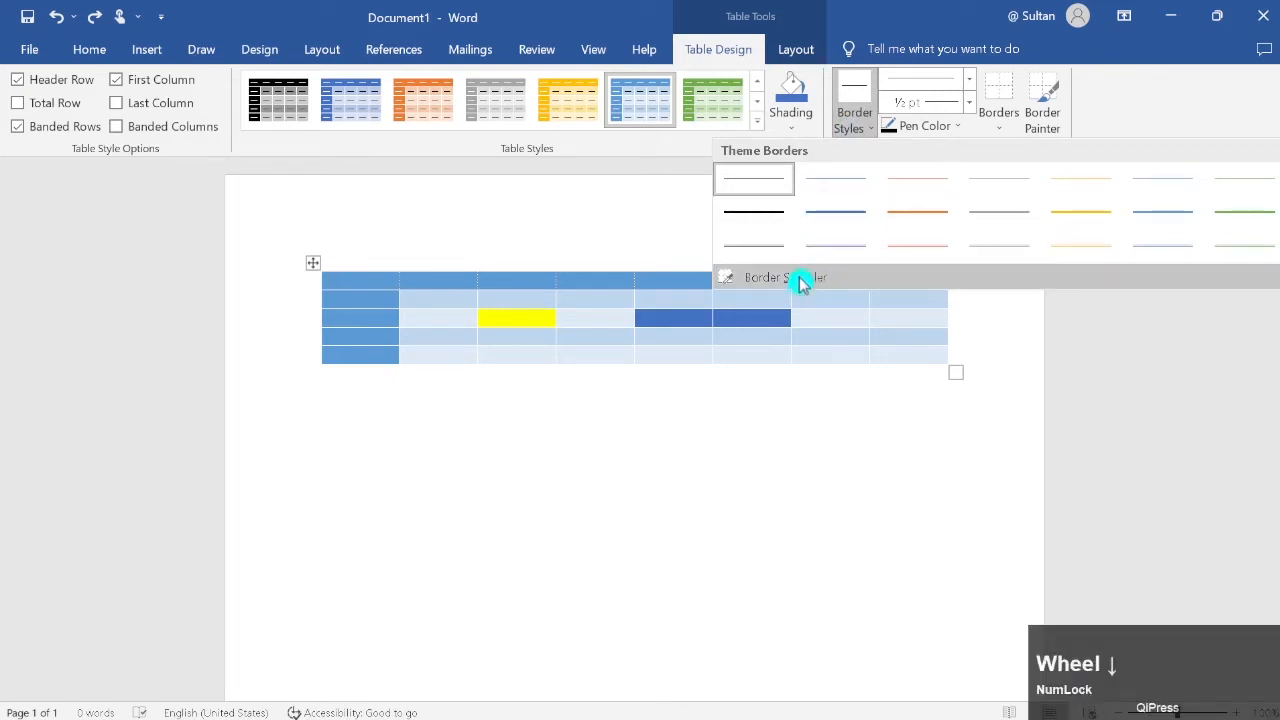
{"action": "left_click", "coordinate": [889, 277]}
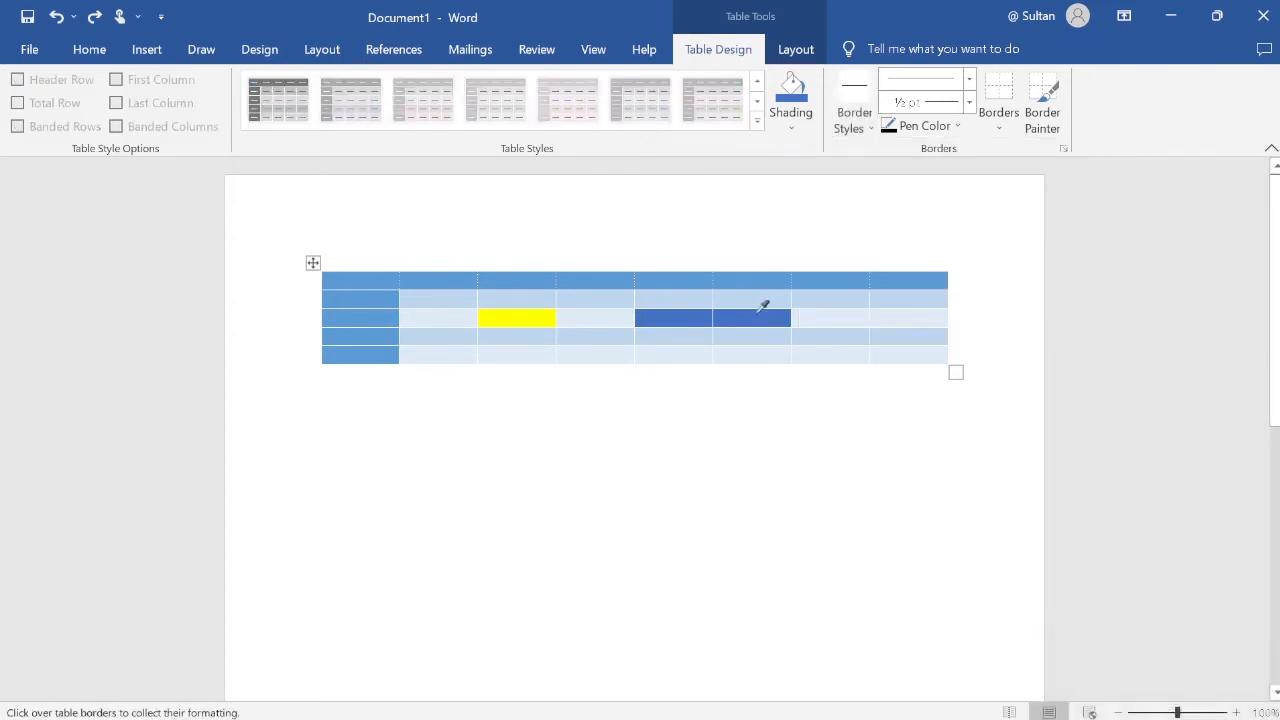
{"action": "left_click", "coordinate": [761, 302]}
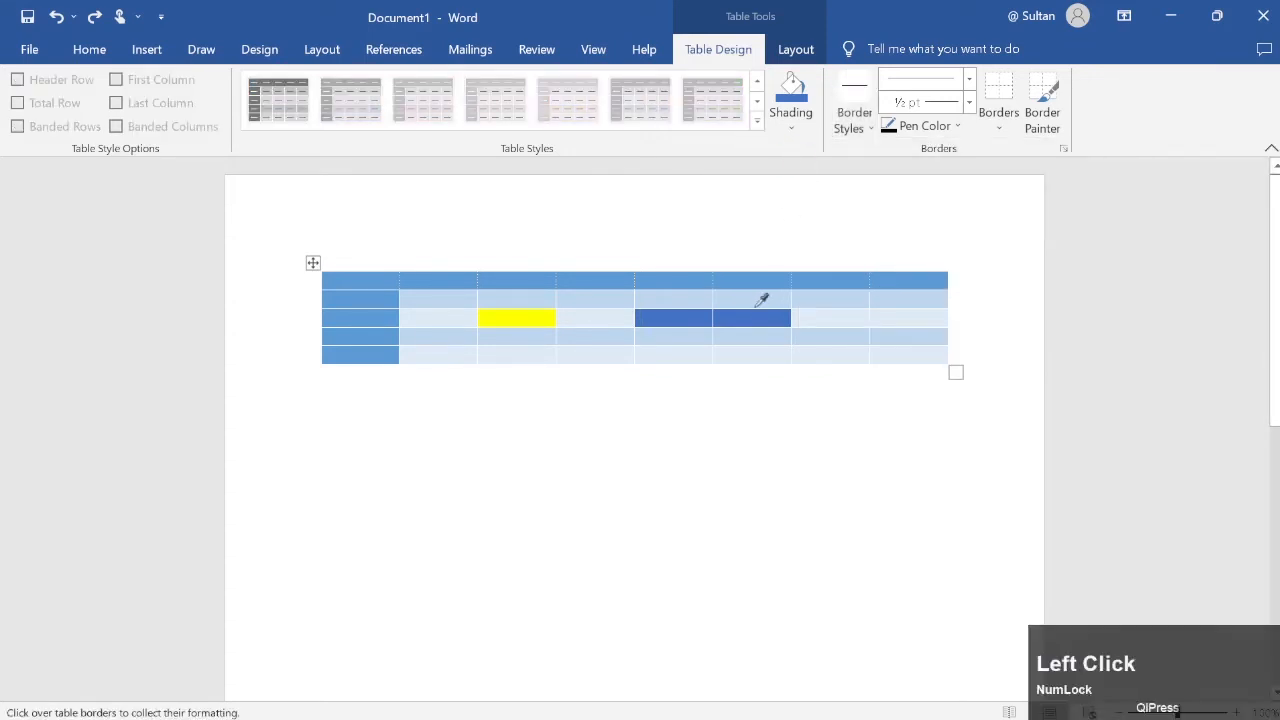
{"action": "left_click", "coordinate": [831, 305]}
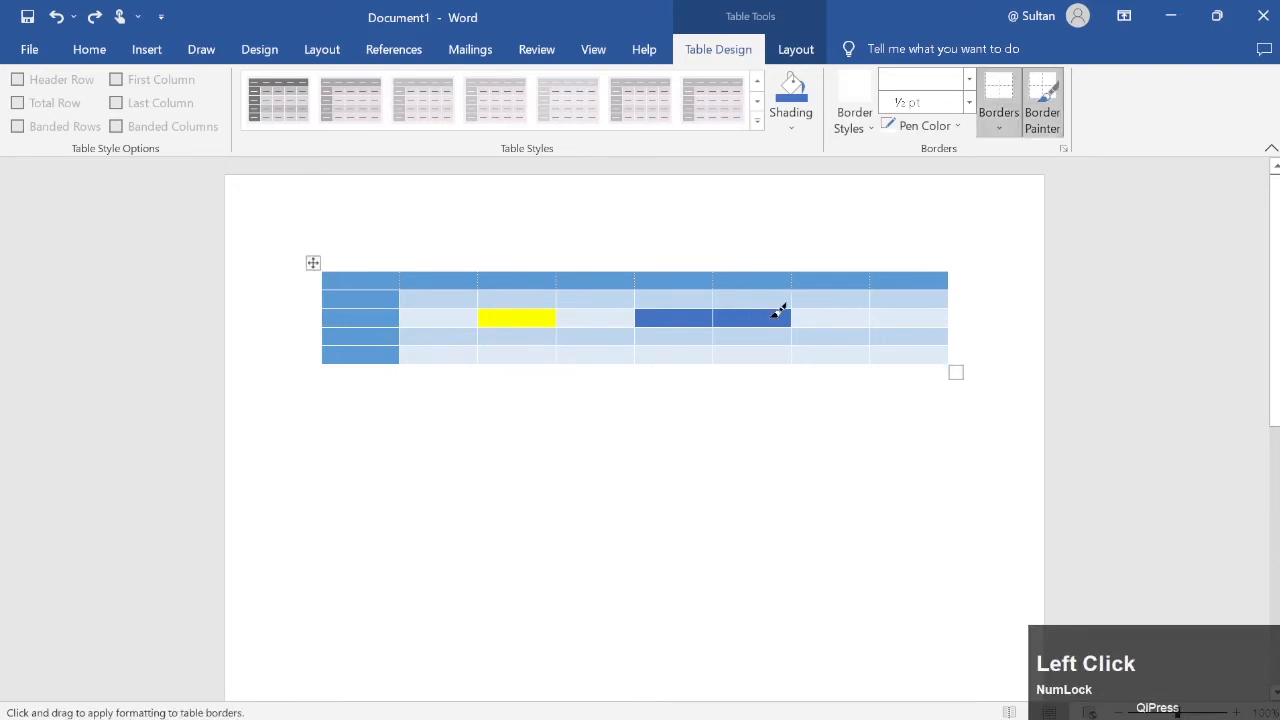
{"action": "double_click", "coordinate": [778, 314]}
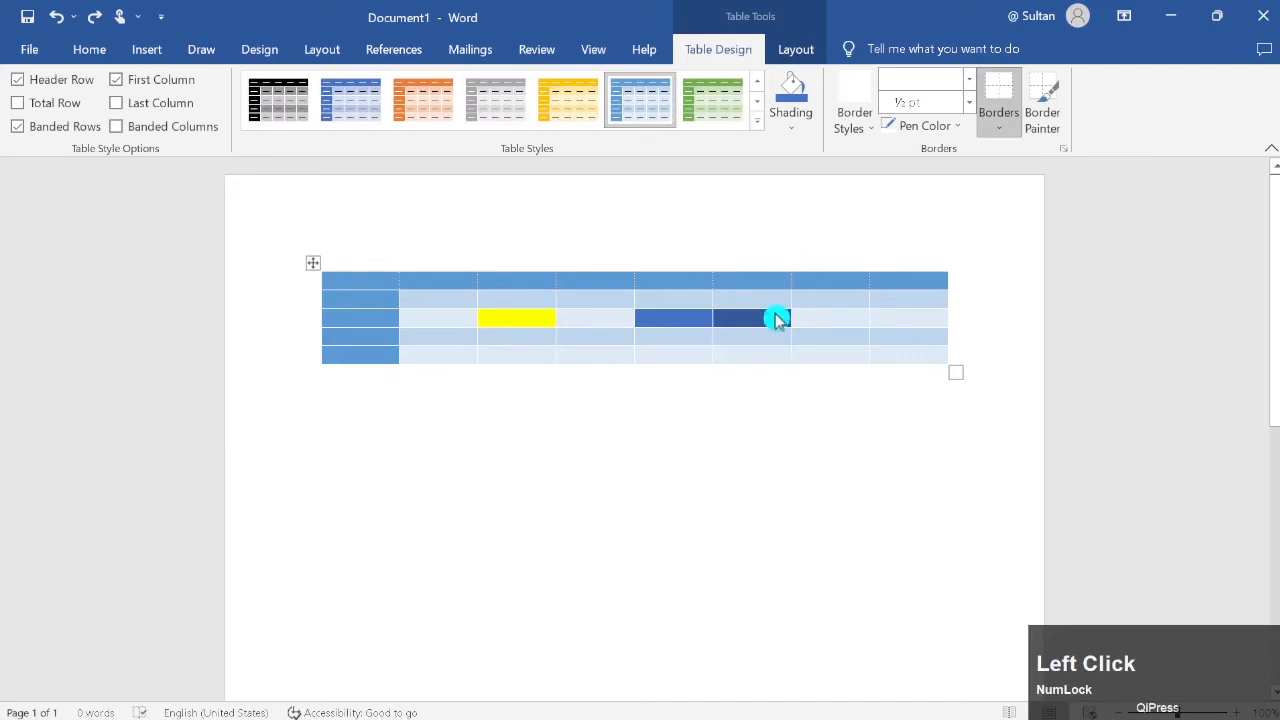
Choose the blue 1 ½ pt theme border and paint it below the header cell in the sixth column.
{"action": "left_click", "coordinate": [854, 115]}
{"action": "left_click", "coordinate": [840, 212]}
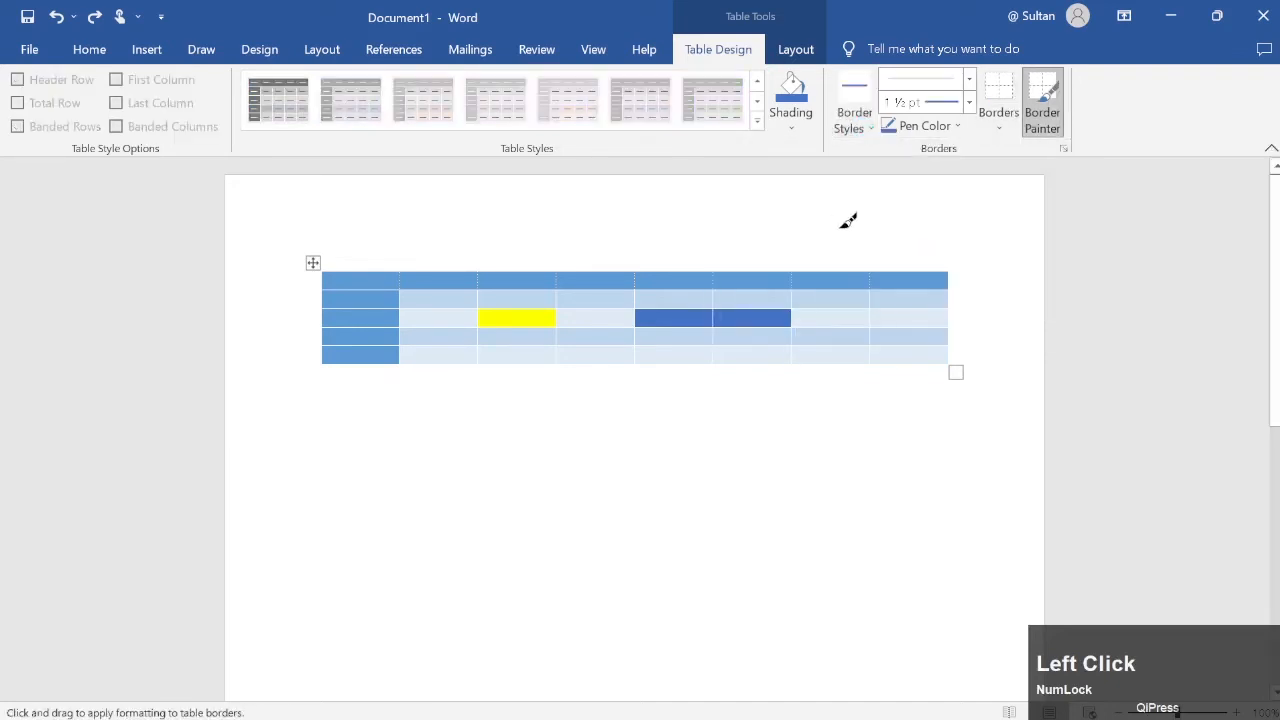
{"action": "left_click", "coordinate": [774, 289]}
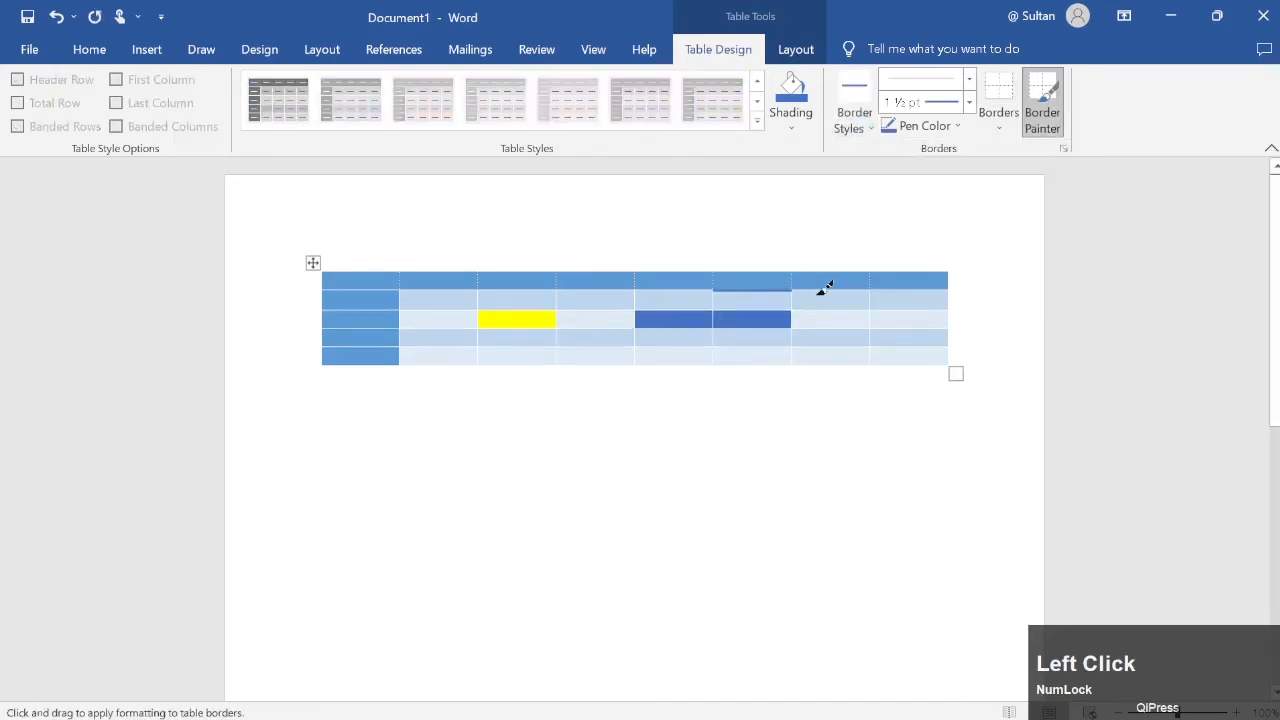
{"action": "double_click", "coordinate": [493, 292]}
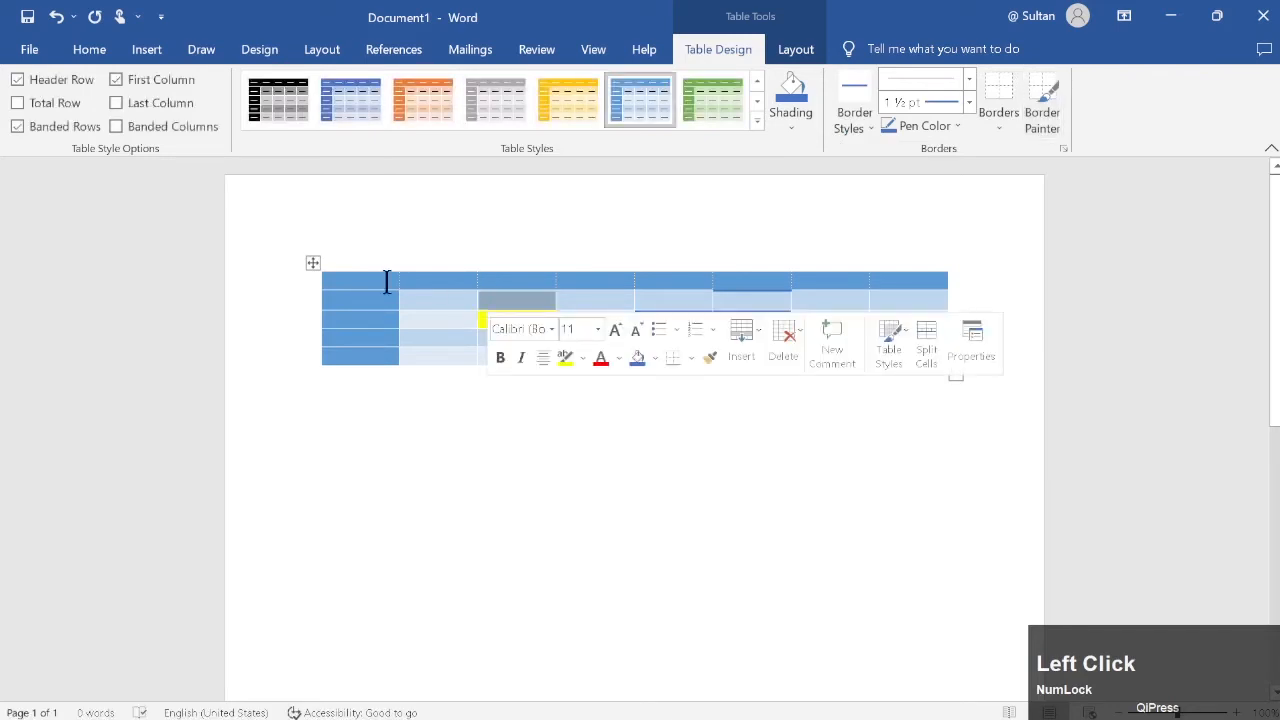
Apply the plain black-and-white grid table style to the whole table.
{"action": "left_click", "coordinate": [313, 262]}
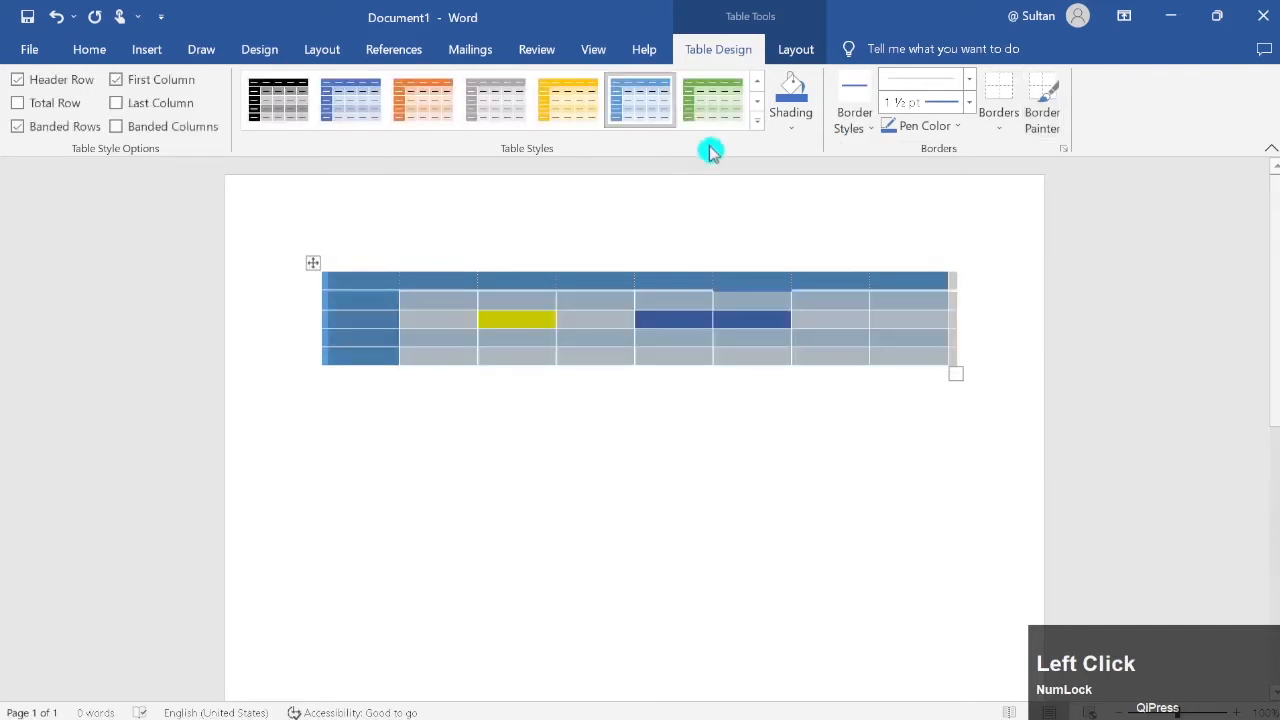
{"action": "left_click", "coordinate": [757, 121]}
{"action": "left_click", "coordinate": [277, 122]}
{"action": "left_click", "coordinate": [749, 299]}
Choose the gold 1 ½ pt theme border and paint it below the first-row cell in column five and second-row cell in column six.
{"action": "left_click", "coordinate": [852, 124]}
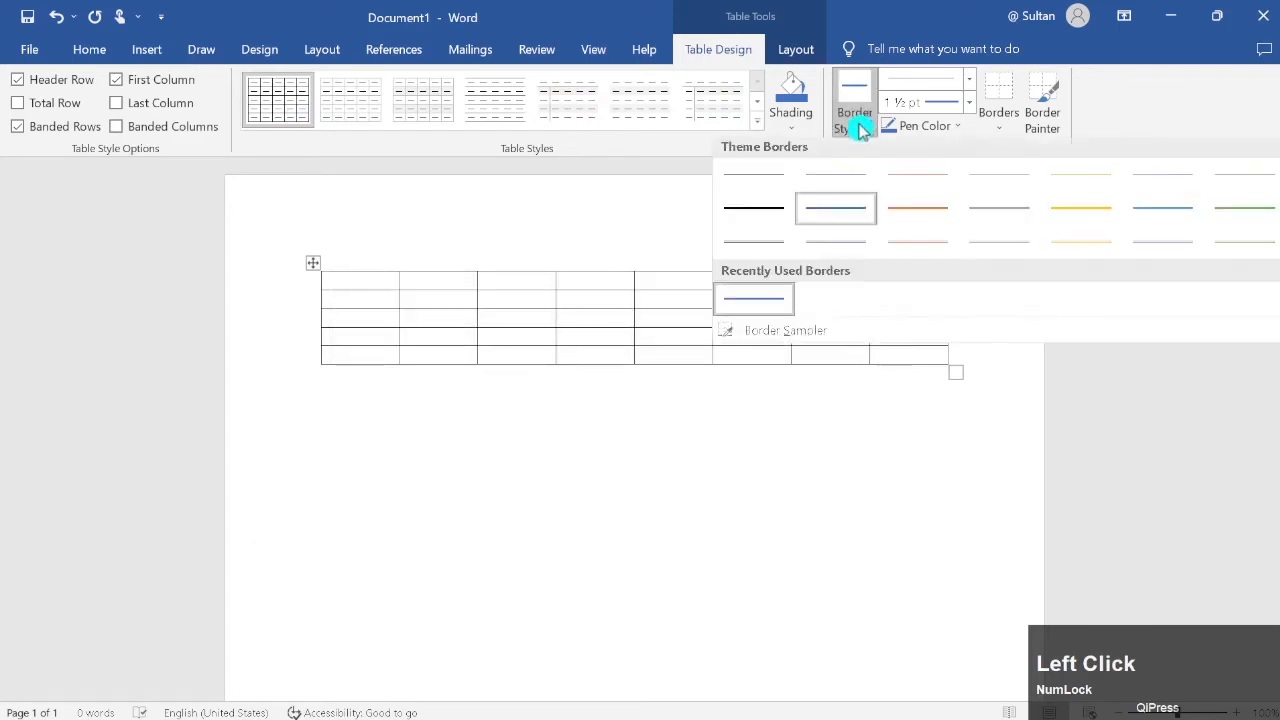
{"action": "left_click", "coordinate": [1084, 212]}
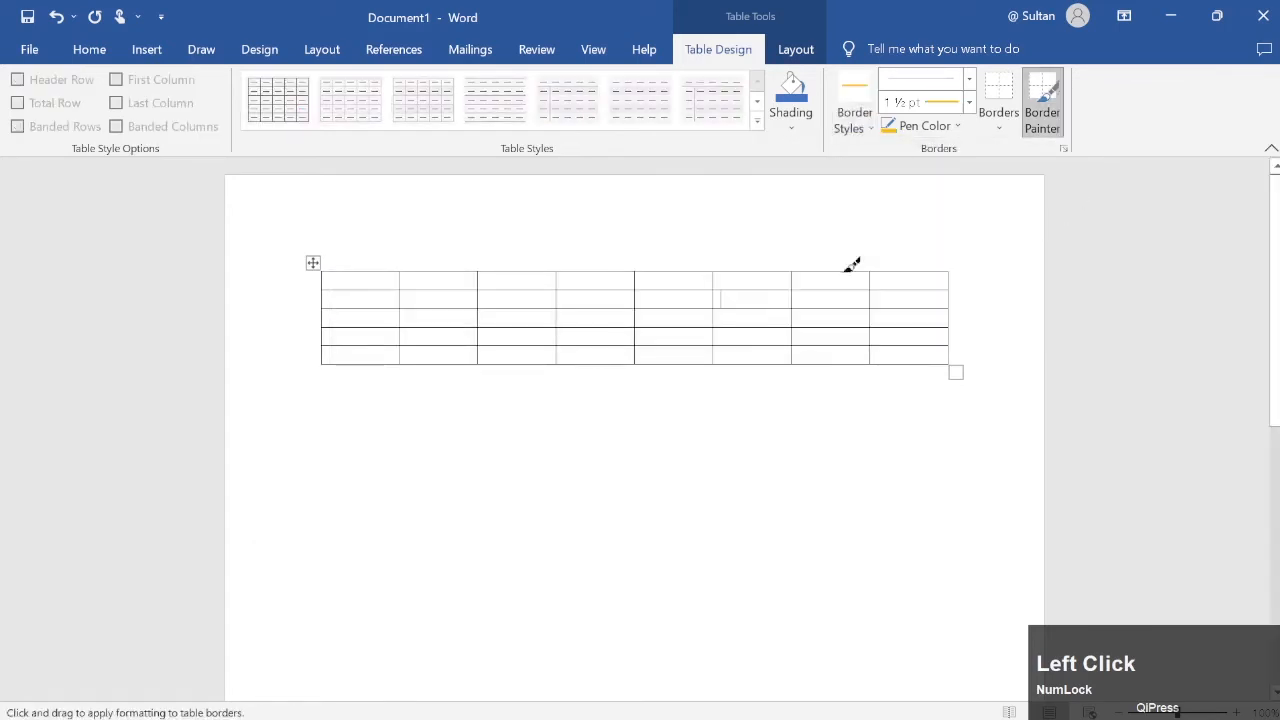
{"action": "left_click", "coordinate": [698, 290]}
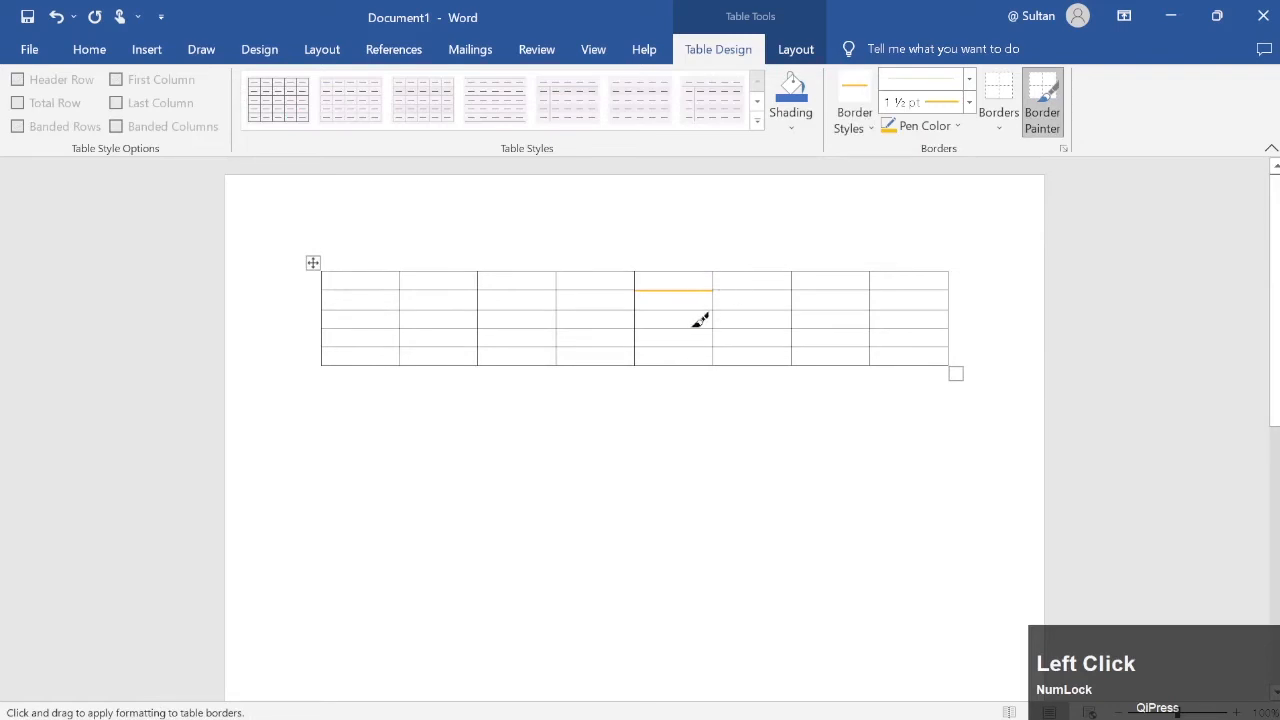
{"action": "left_click", "coordinate": [750, 310]}
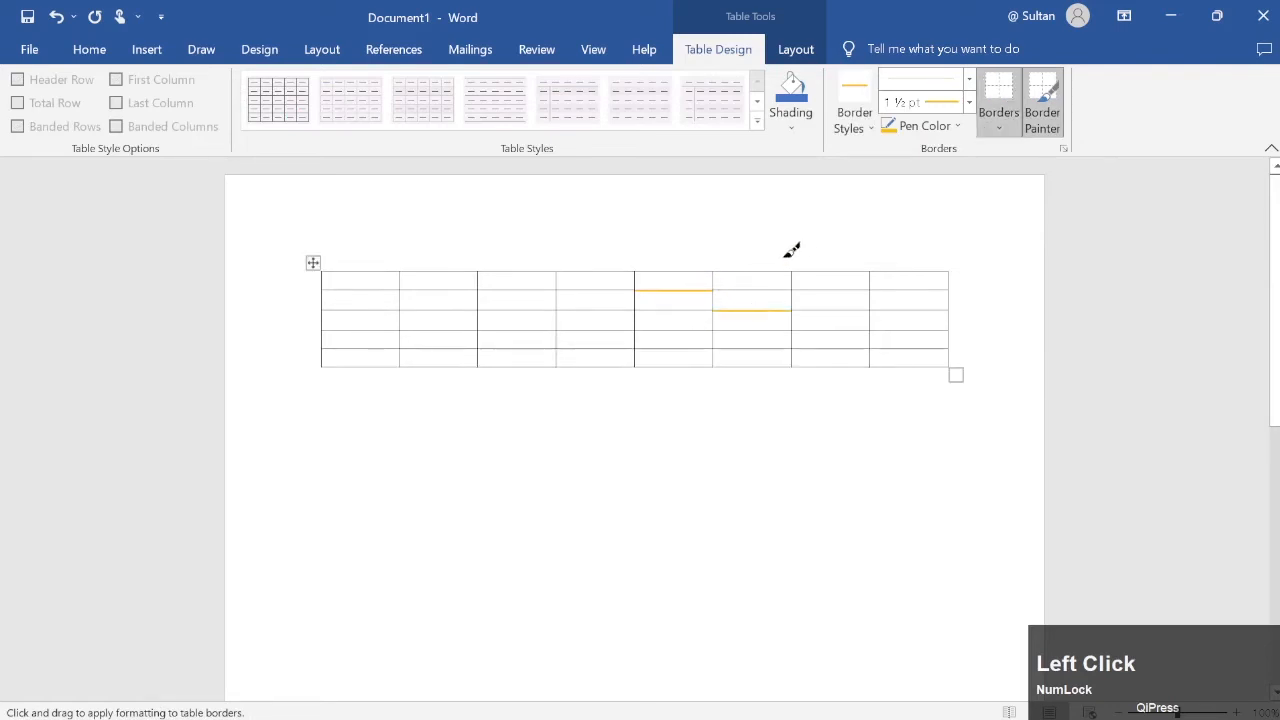
Set the line style to 3 pt slanted dashes and paint it over both gold borders and below the second-row cell in column four.
{"action": "left_click", "coordinate": [970, 90]}
{"action": "left_click", "coordinate": [970, 90]}
{"action": "left_click", "coordinate": [970, 90]}
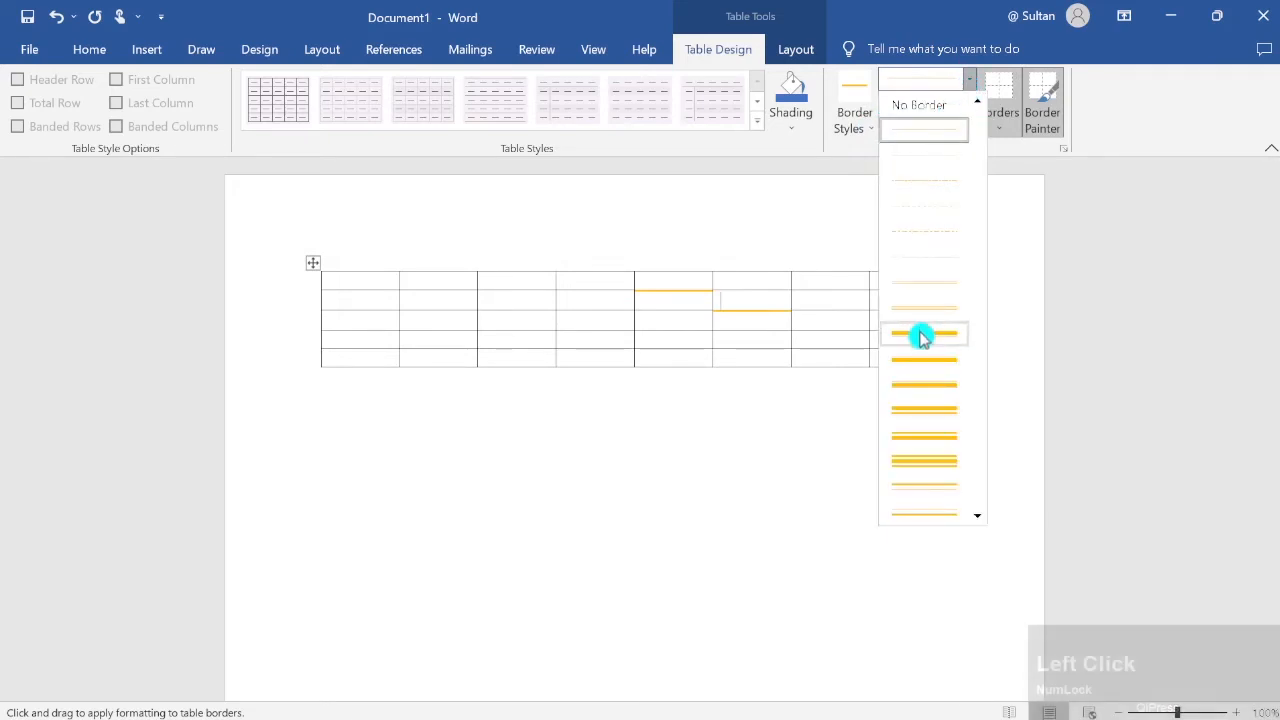
{"action": "scroll", "coordinate": [928, 365], "scroll_direction": "down", "scroll_amount": 4}
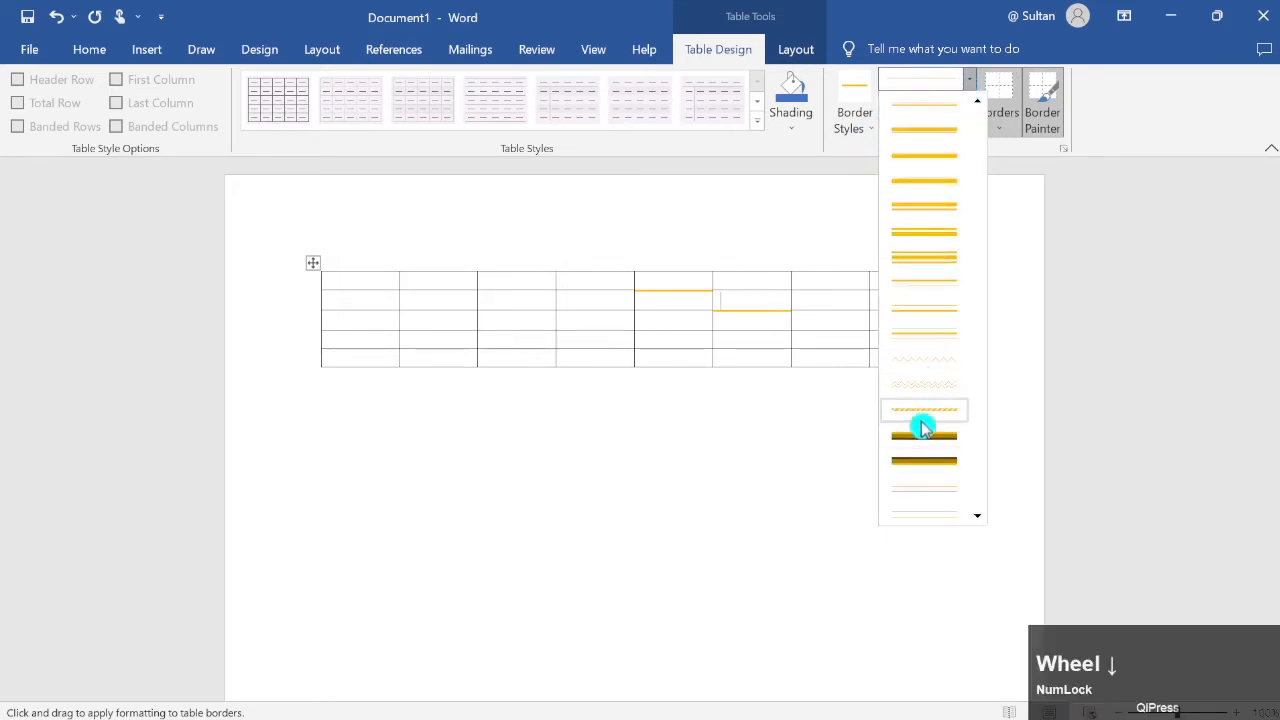
{"action": "left_click", "coordinate": [924, 433]}
{"action": "left_click", "coordinate": [745, 309]}
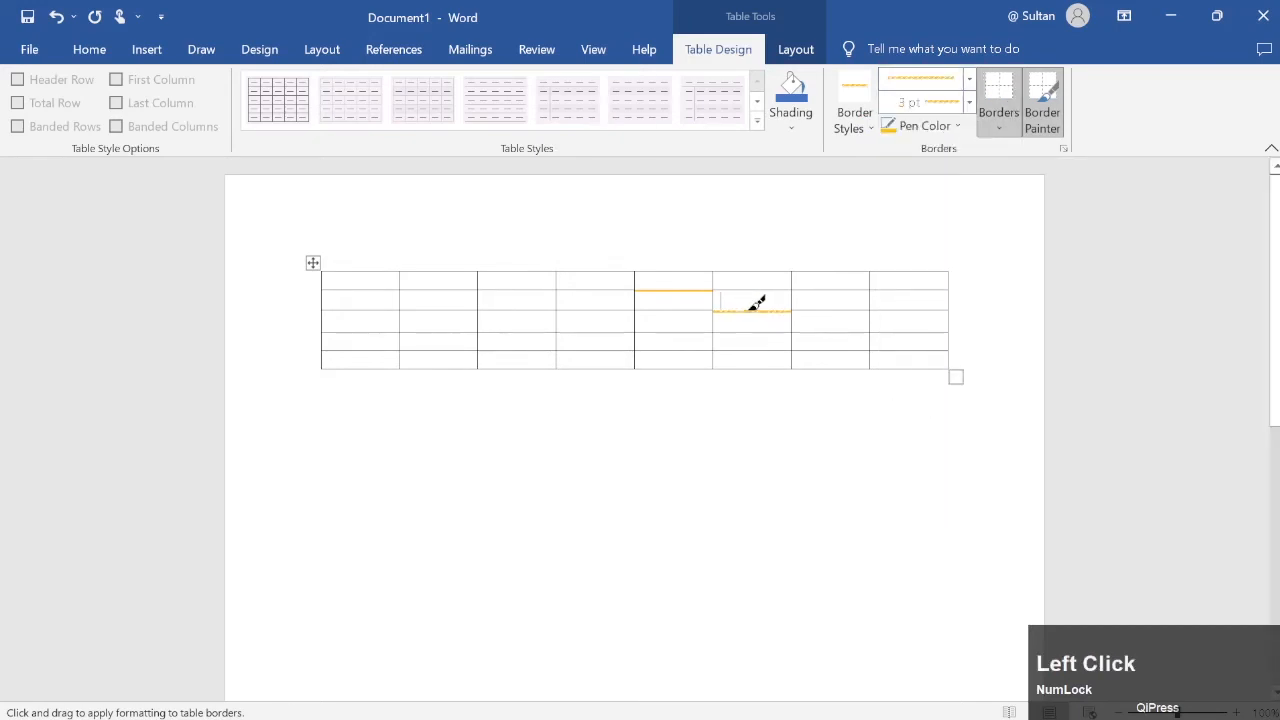
{"action": "left_click", "coordinate": [679, 288]}
{"action": "left_click", "coordinate": [584, 306]}
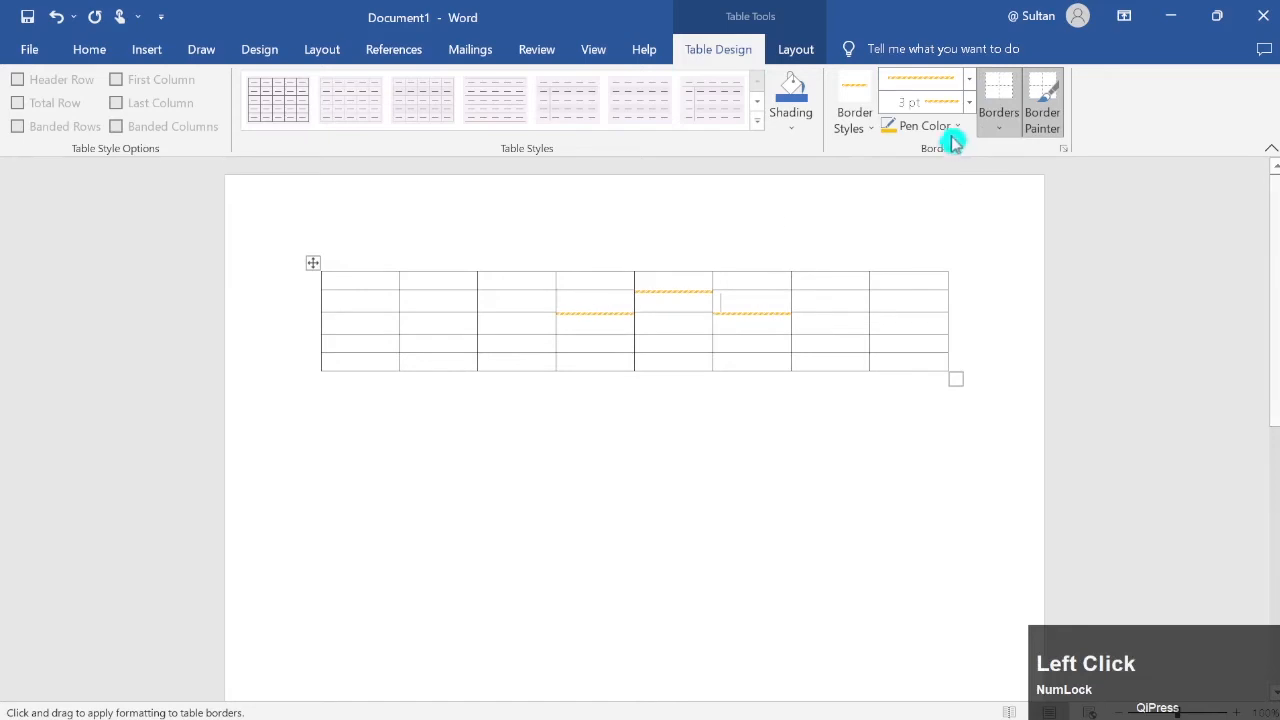
Set the pen colour to standard red and paint the borders below the second-row cells in columns six and seven.
{"action": "left_click", "coordinate": [968, 103]}
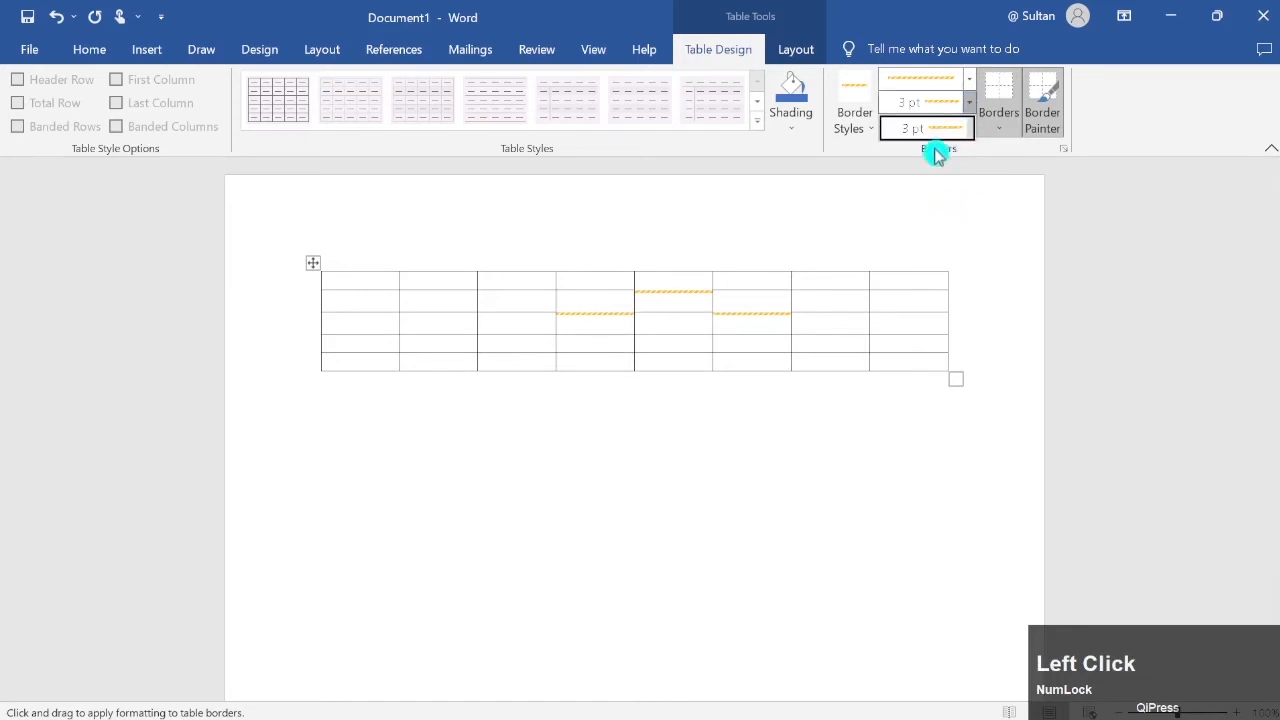
{"action": "left_click", "coordinate": [966, 122]}
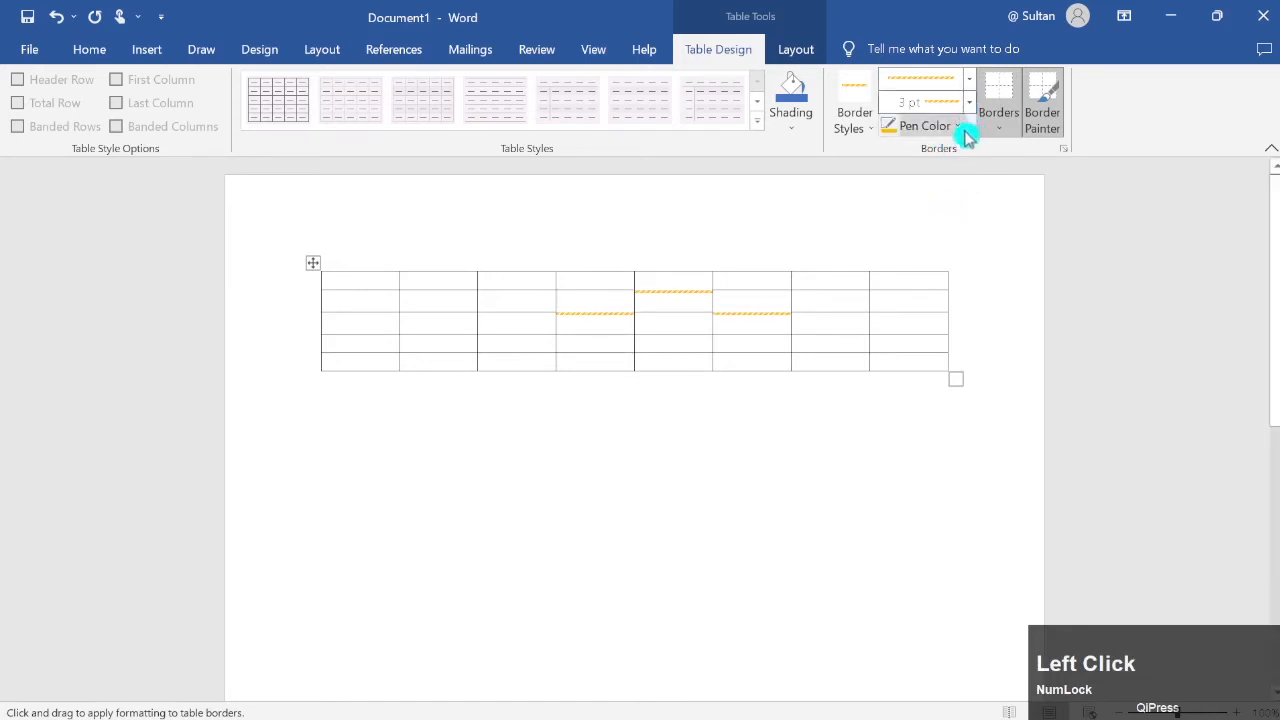
{"action": "left_click", "coordinate": [960, 127]}
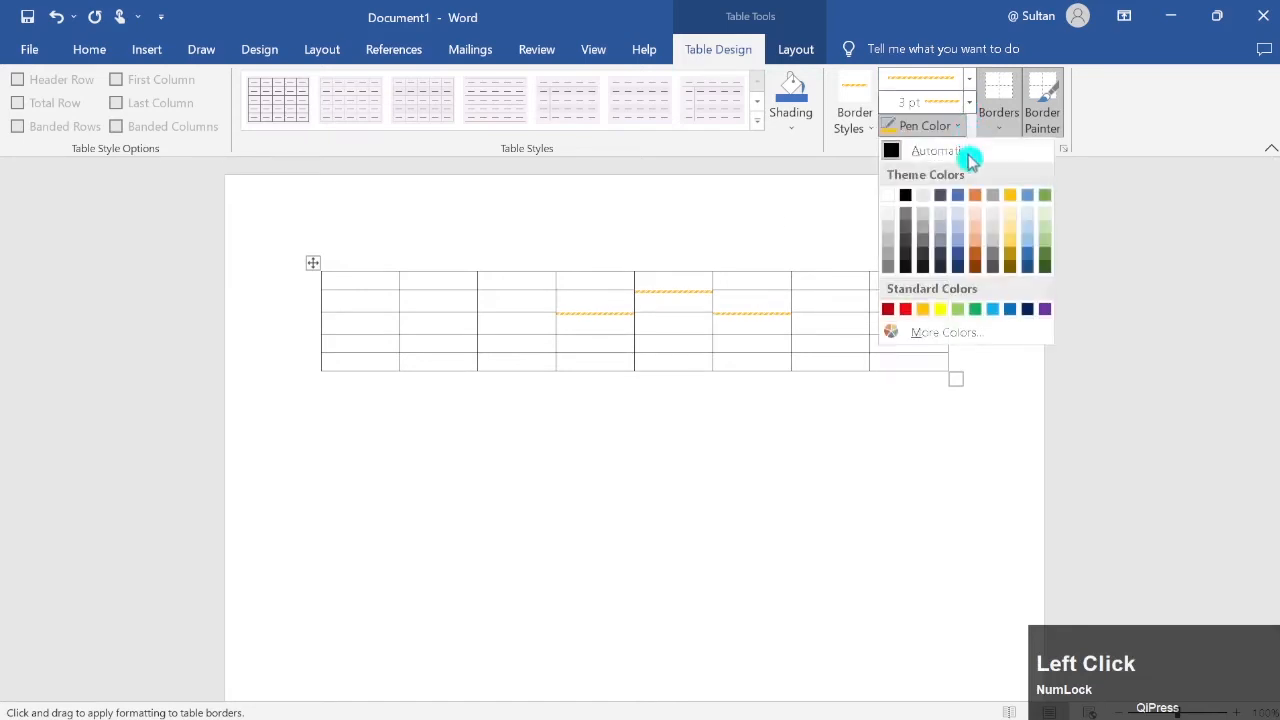
{"action": "left_click", "coordinate": [905, 309]}
{"action": "left_click", "coordinate": [787, 310]}
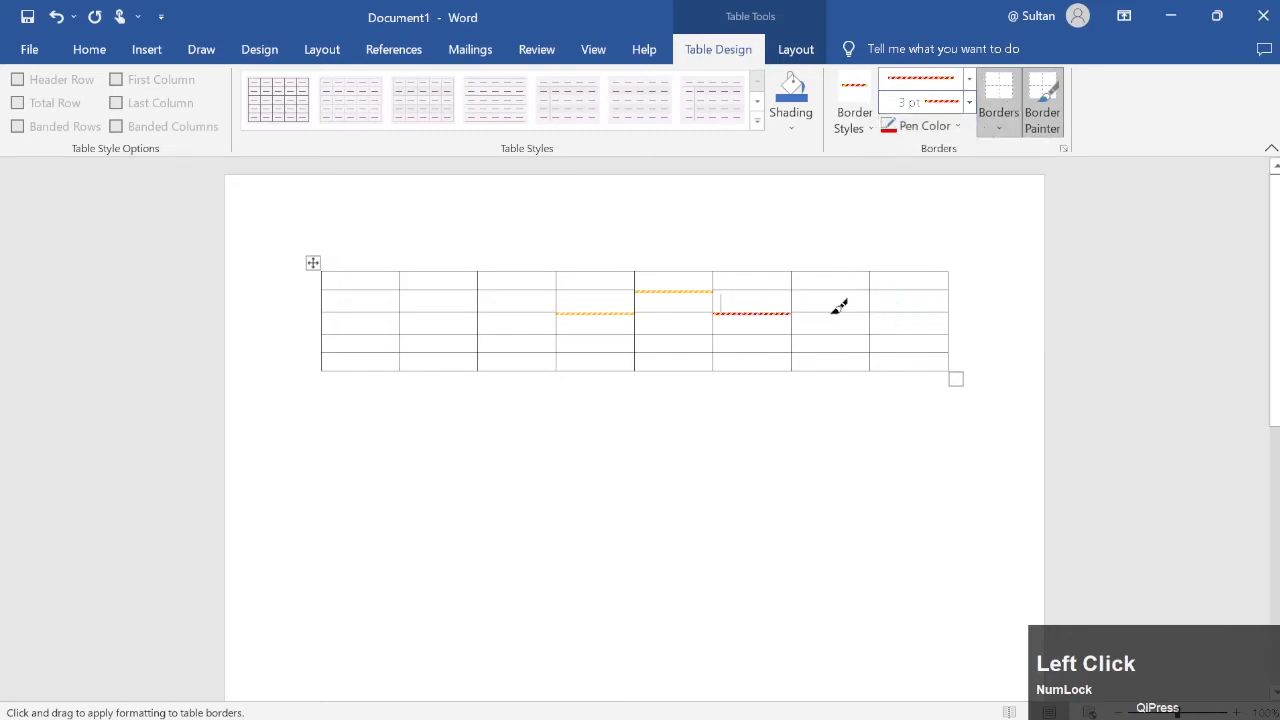
Set the line style to 3 pt triple with a thick middle, painting it over both red dashed borders and below third-row cells in columns four to seven.
{"action": "left_click", "coordinate": [969, 102]}
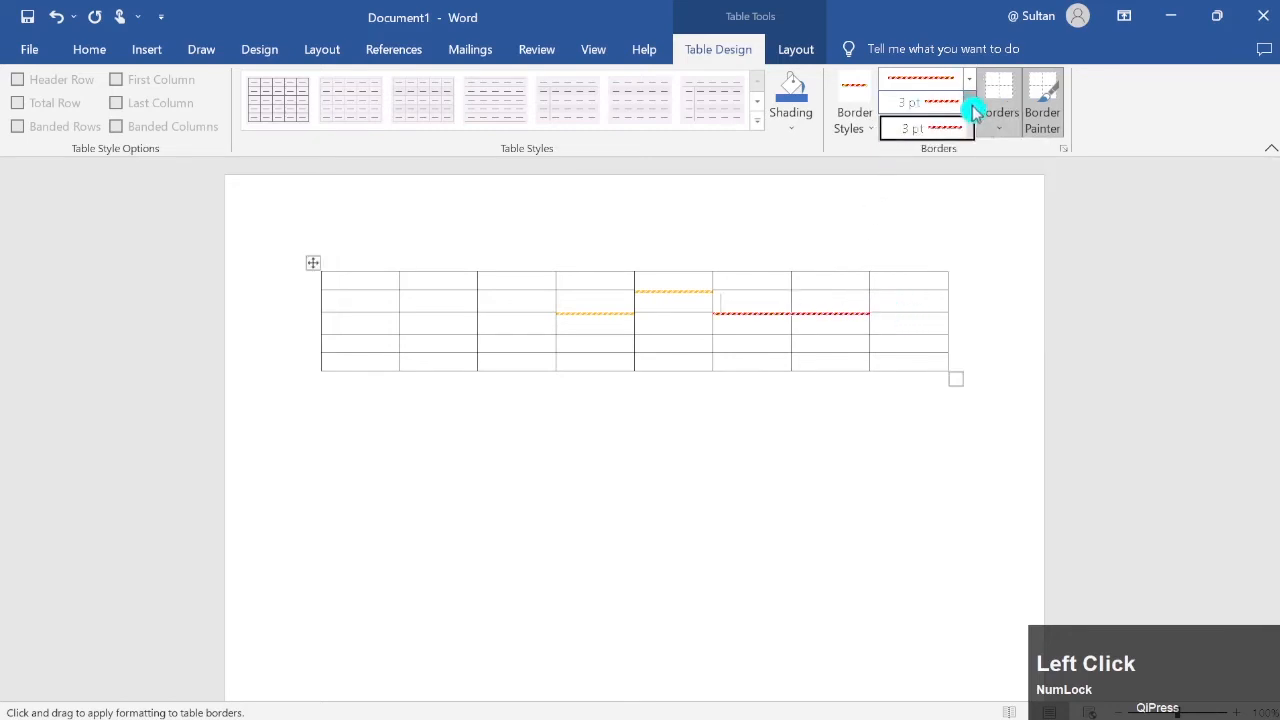
{"action": "left_click", "coordinate": [969, 88]}
{"action": "left_click", "coordinate": [920, 212]}
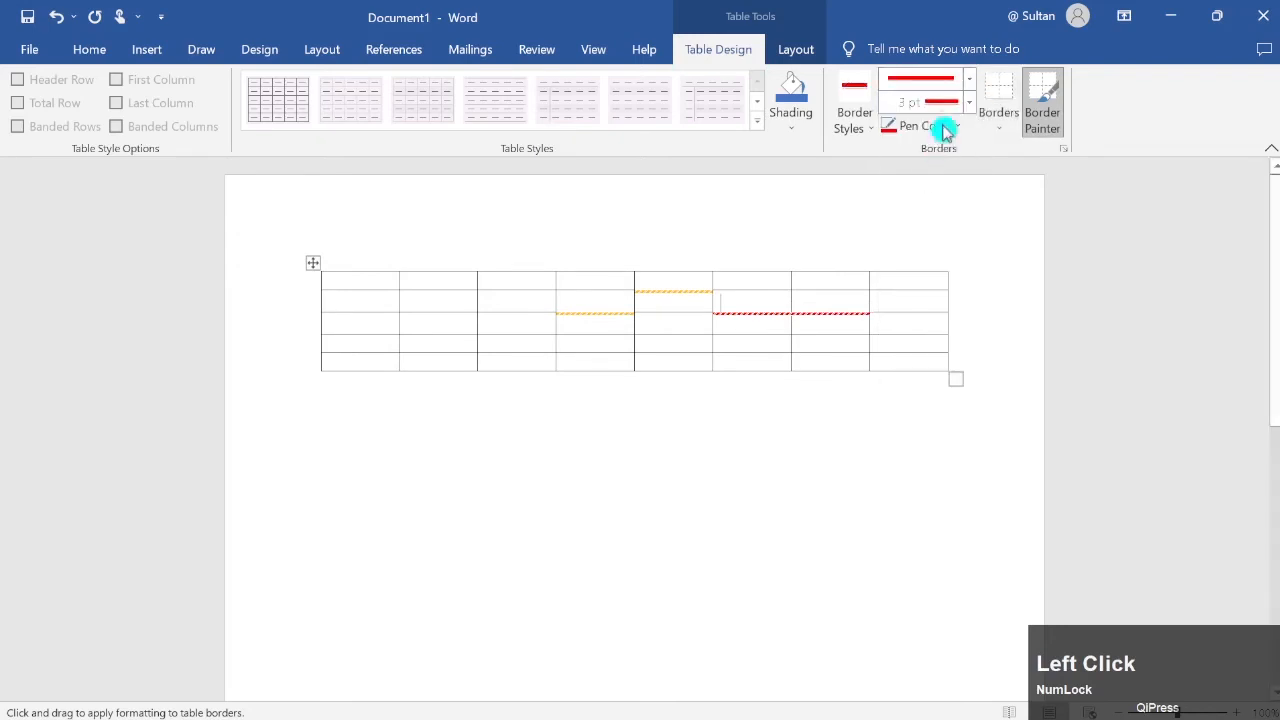
{"action": "left_click", "coordinate": [971, 80]}
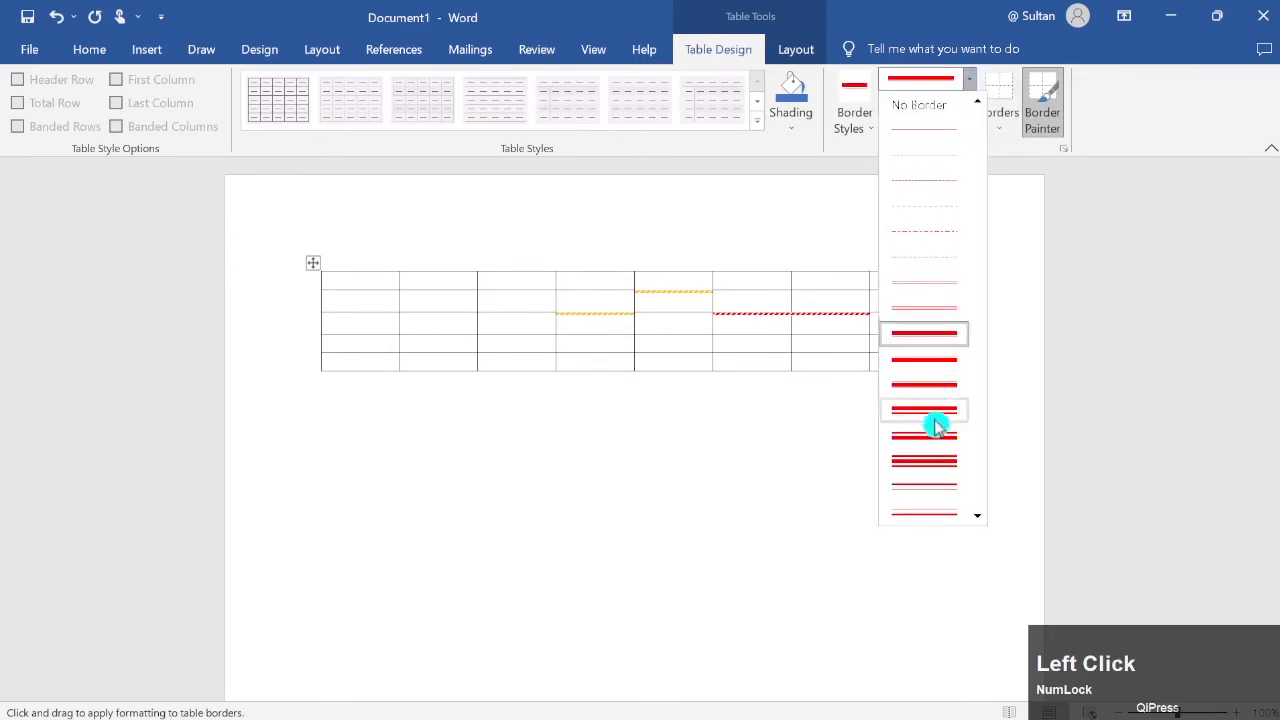
{"action": "left_click", "coordinate": [931, 455]}
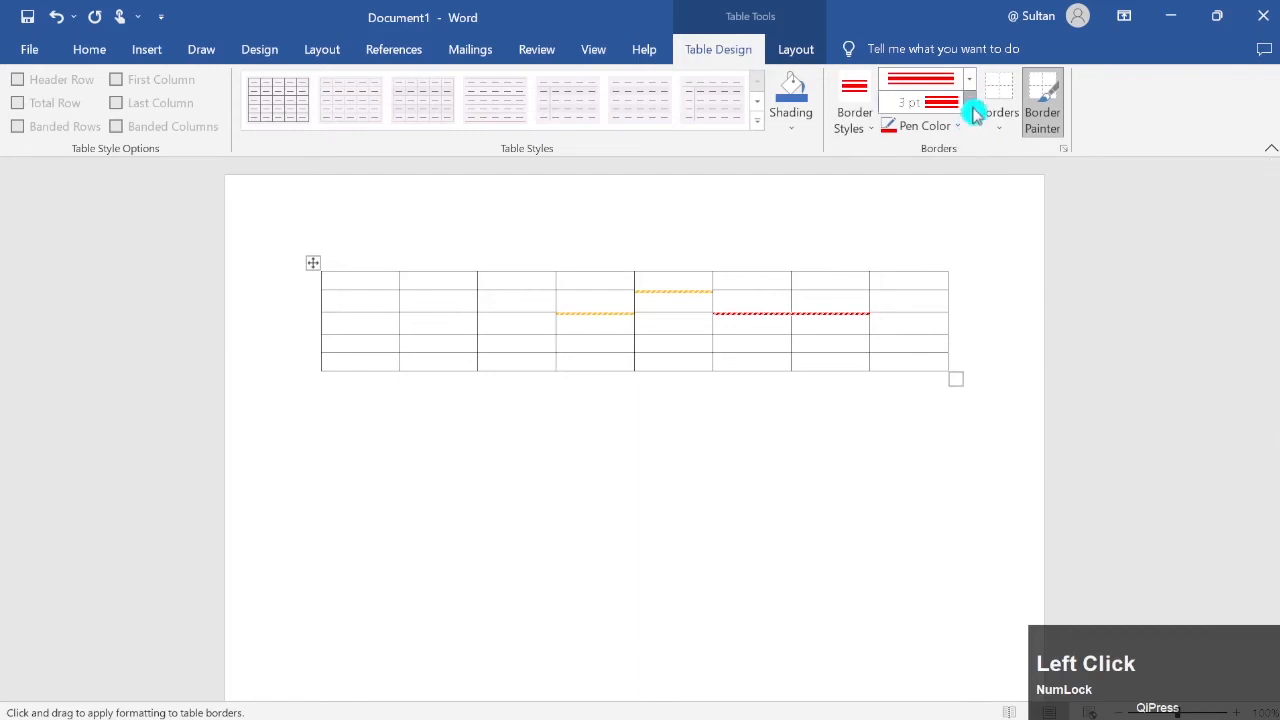
{"action": "left_click", "coordinate": [969, 103]}
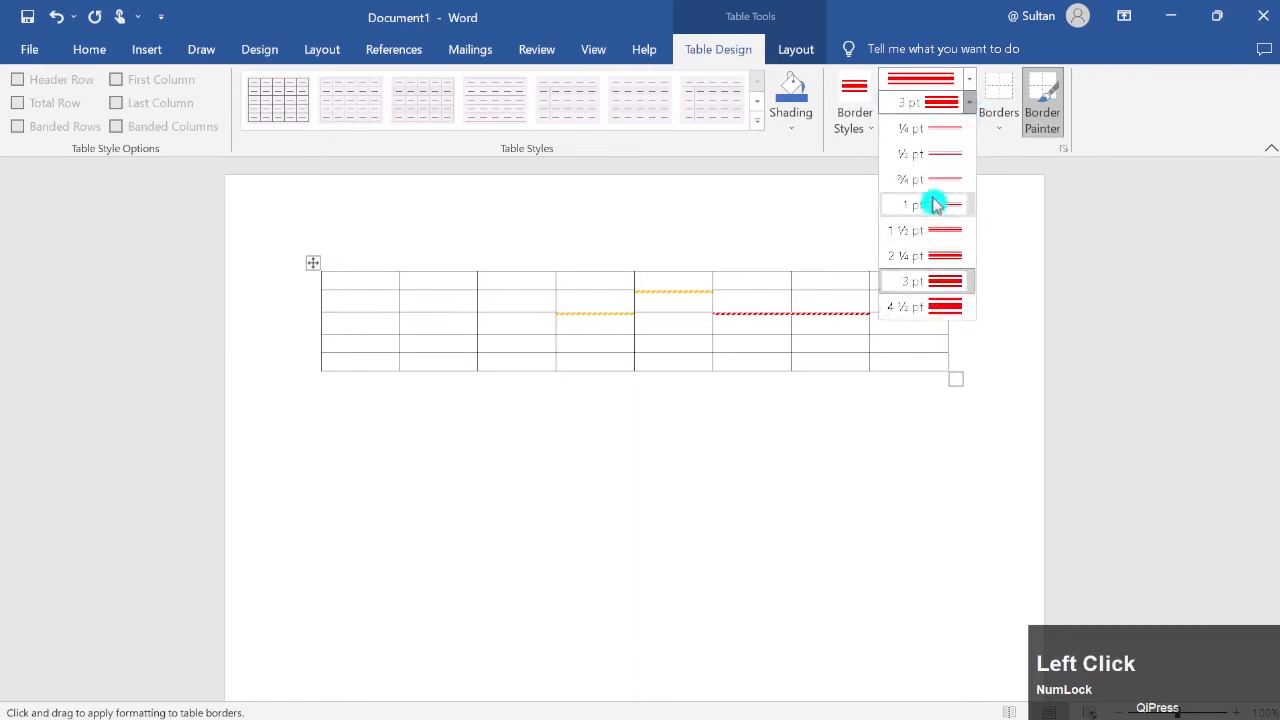
{"action": "left_click", "coordinate": [942, 283]}
{"action": "left_click", "coordinate": [782, 311]}
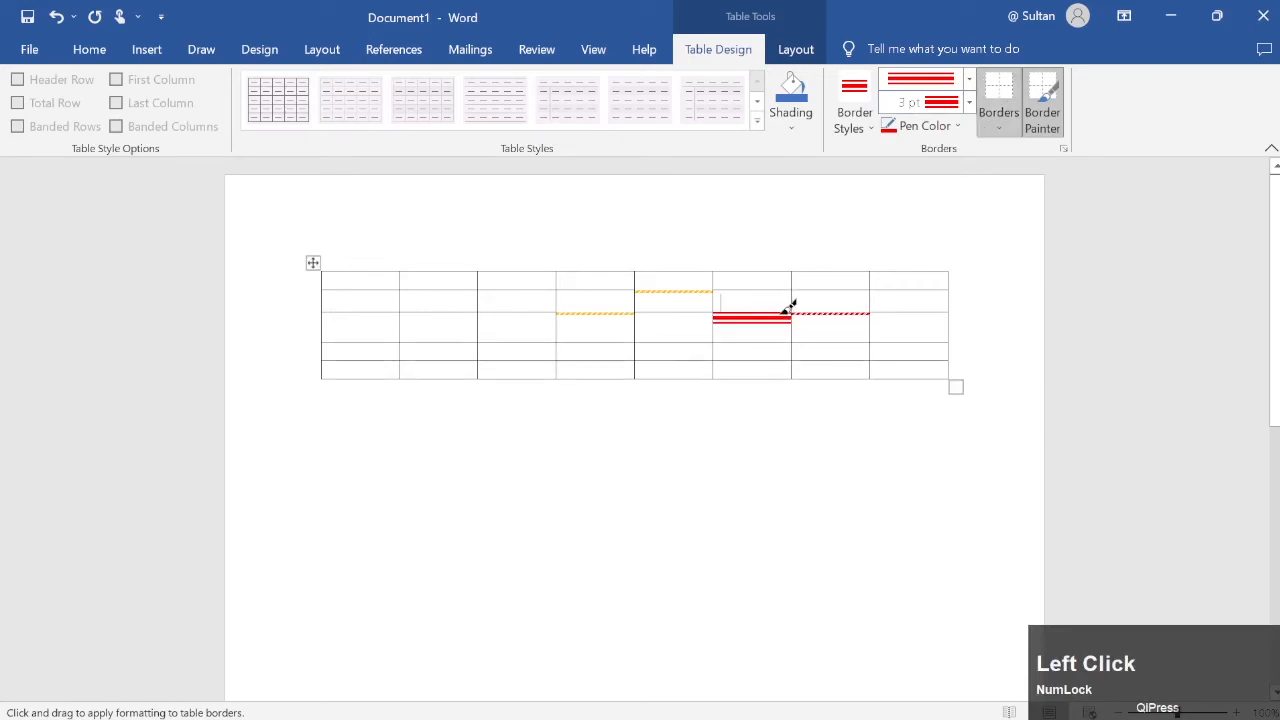
{"action": "left_click", "coordinate": [853, 311]}
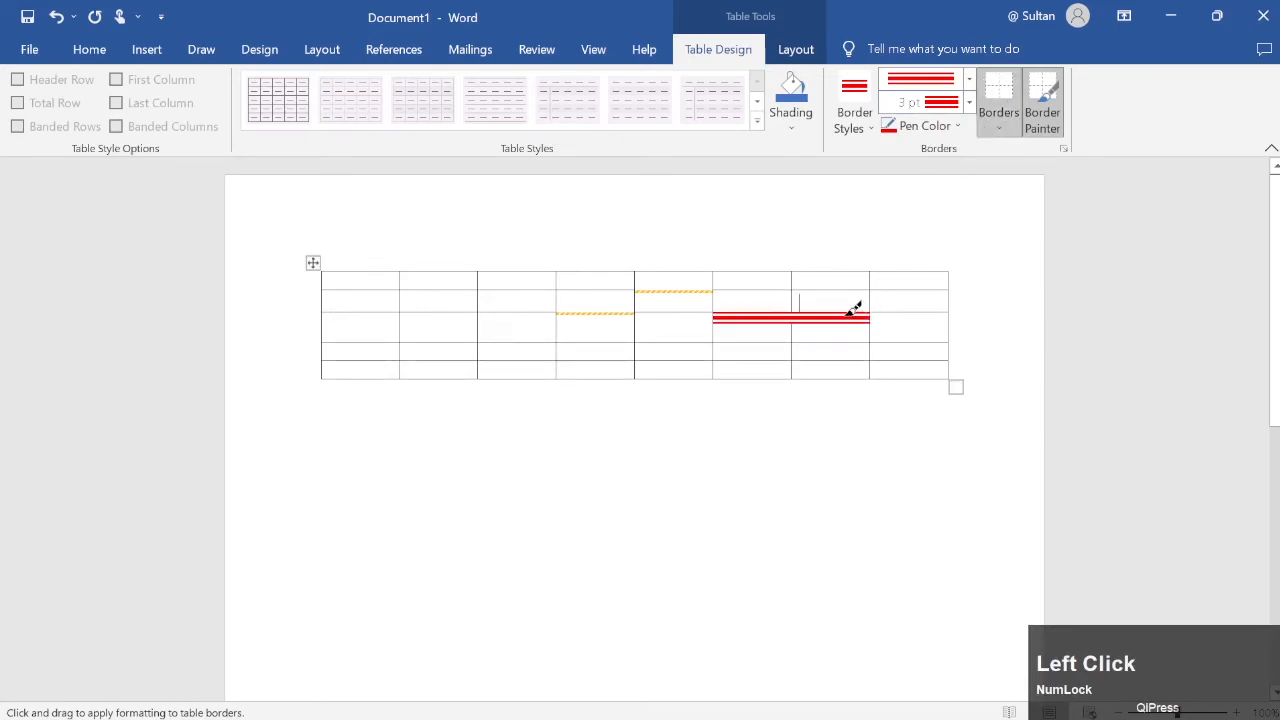
{"action": "left_click", "coordinate": [600, 341]}
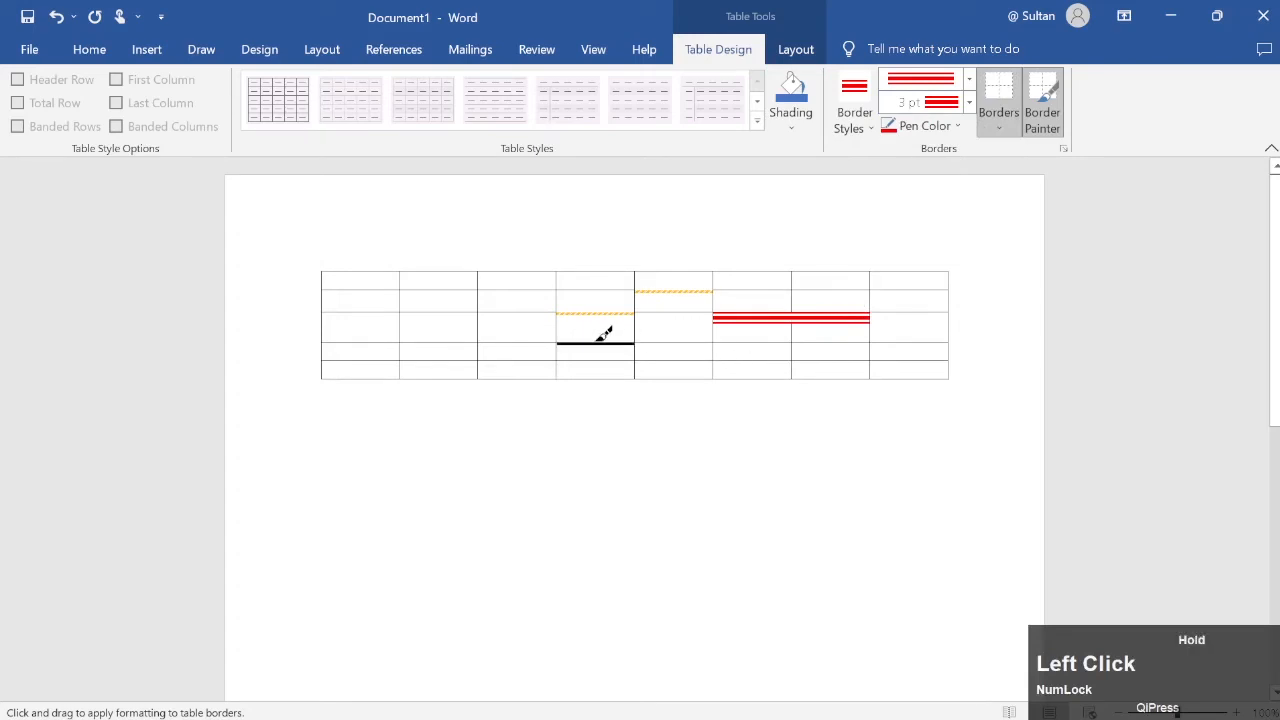
{"action": "mouse_move", "coordinate": [618, 336]}
{"action": "left_mouse_down"}
{"action": "mouse_move", "coordinate": [757, 334]}
{"action": "mouse_move", "coordinate": [760, 352]}
{"action": "mouse_move", "coordinate": [767, 318]}
{"action": "mouse_move", "coordinate": [806, 343]}
{"action": "mouse_move", "coordinate": [869, 337]}
{"action": "left_mouse_up"}
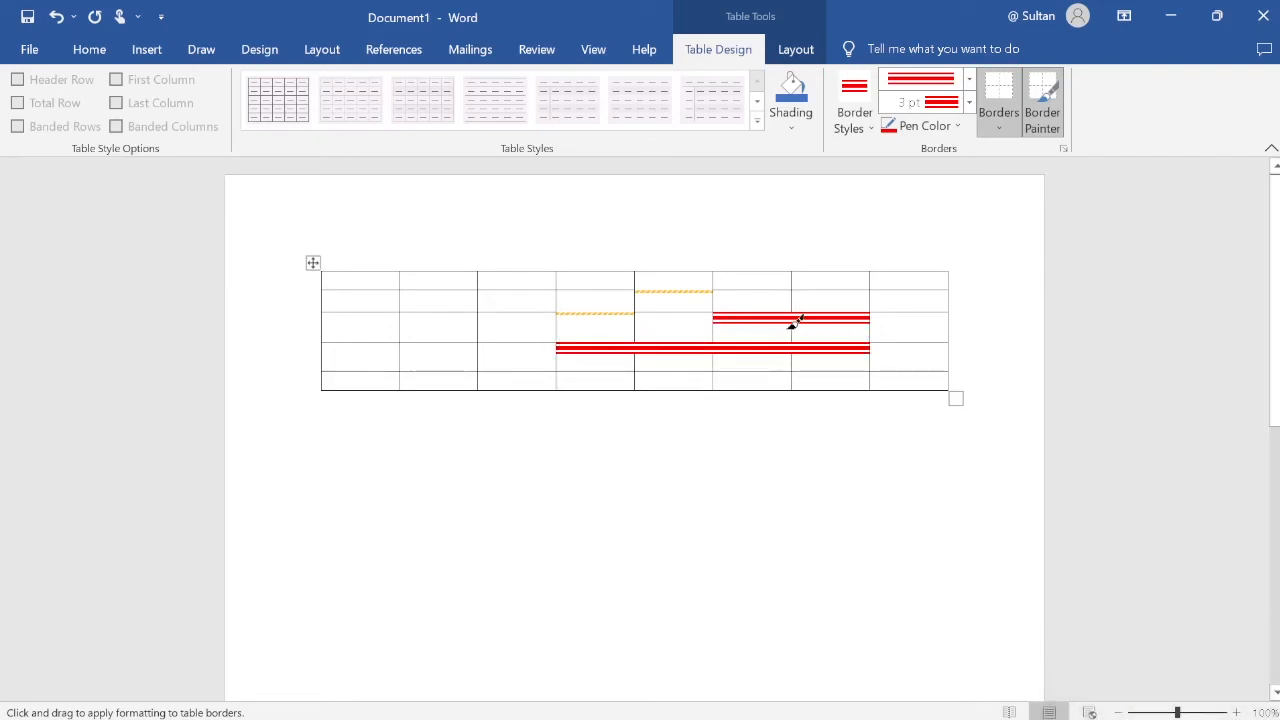
Set the pen colour to the dark blue-grey theme colour and apply all borders to the whole table.
{"action": "left_click", "coordinate": [958, 127]}
{"action": "left_click", "coordinate": [951, 190]}
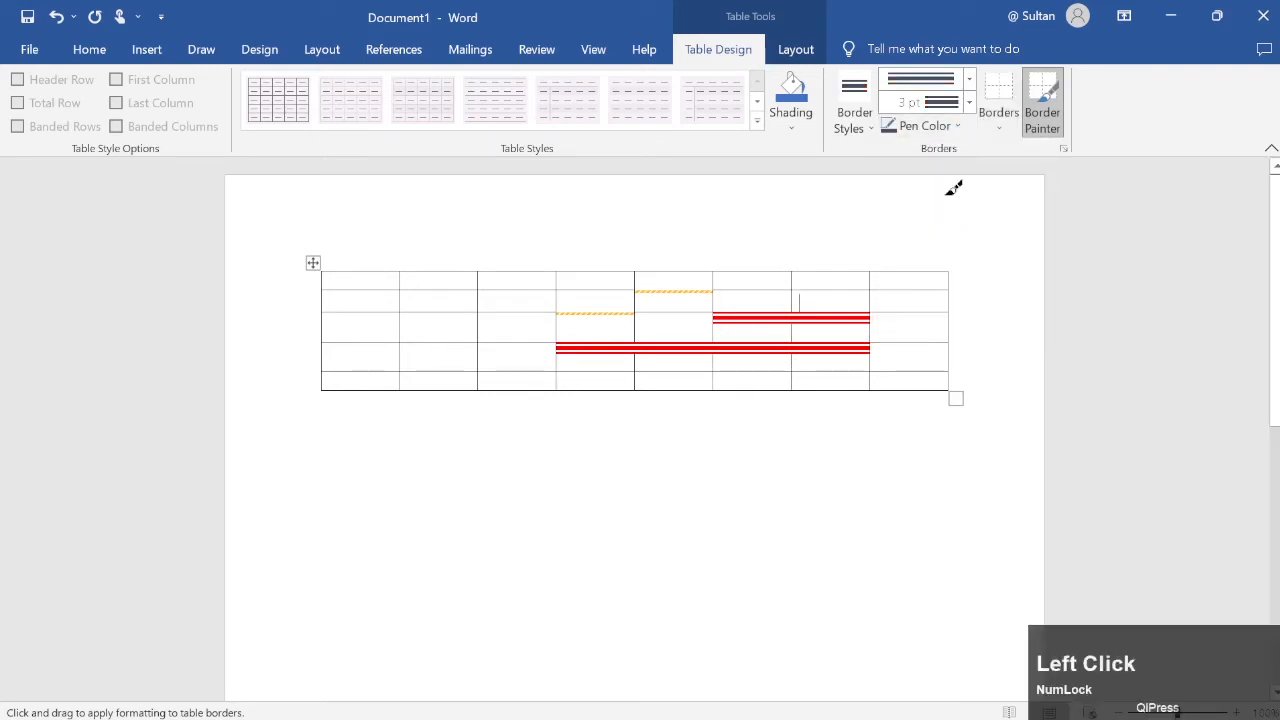
{"action": "left_click", "coordinate": [758, 358]}
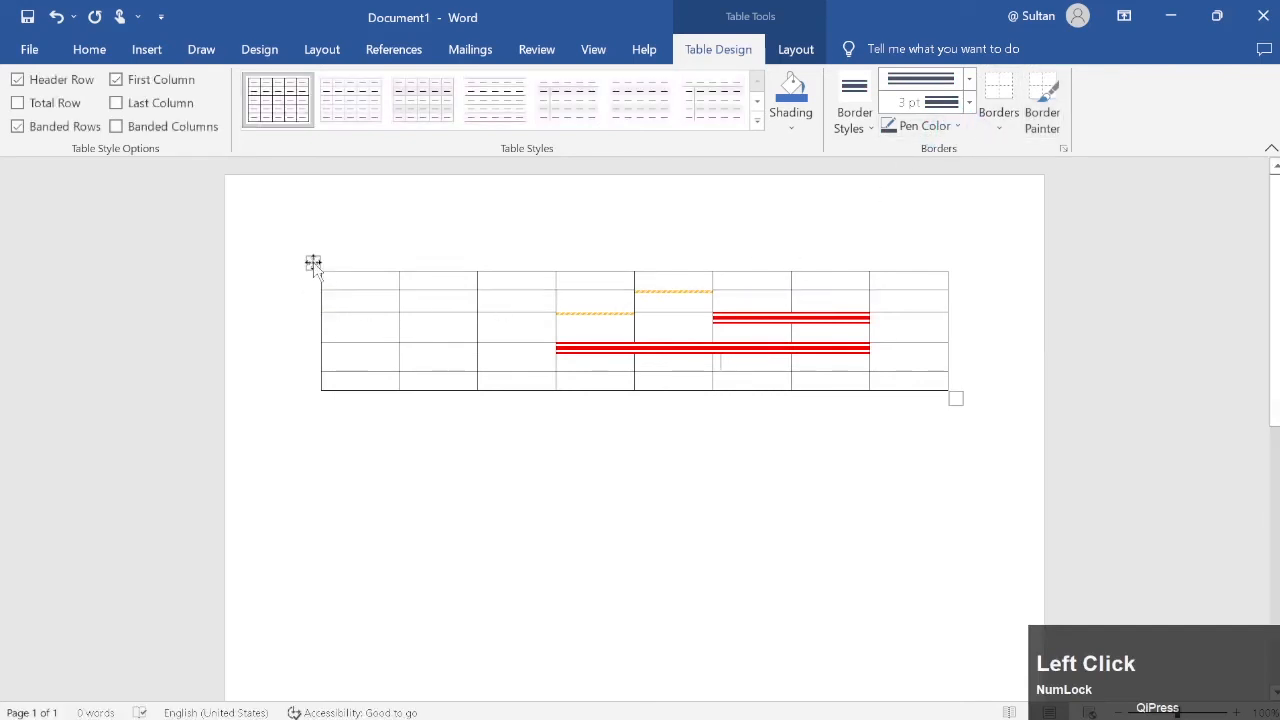
{"action": "left_click", "coordinate": [313, 262]}
{"action": "left_click", "coordinate": [997, 130]}
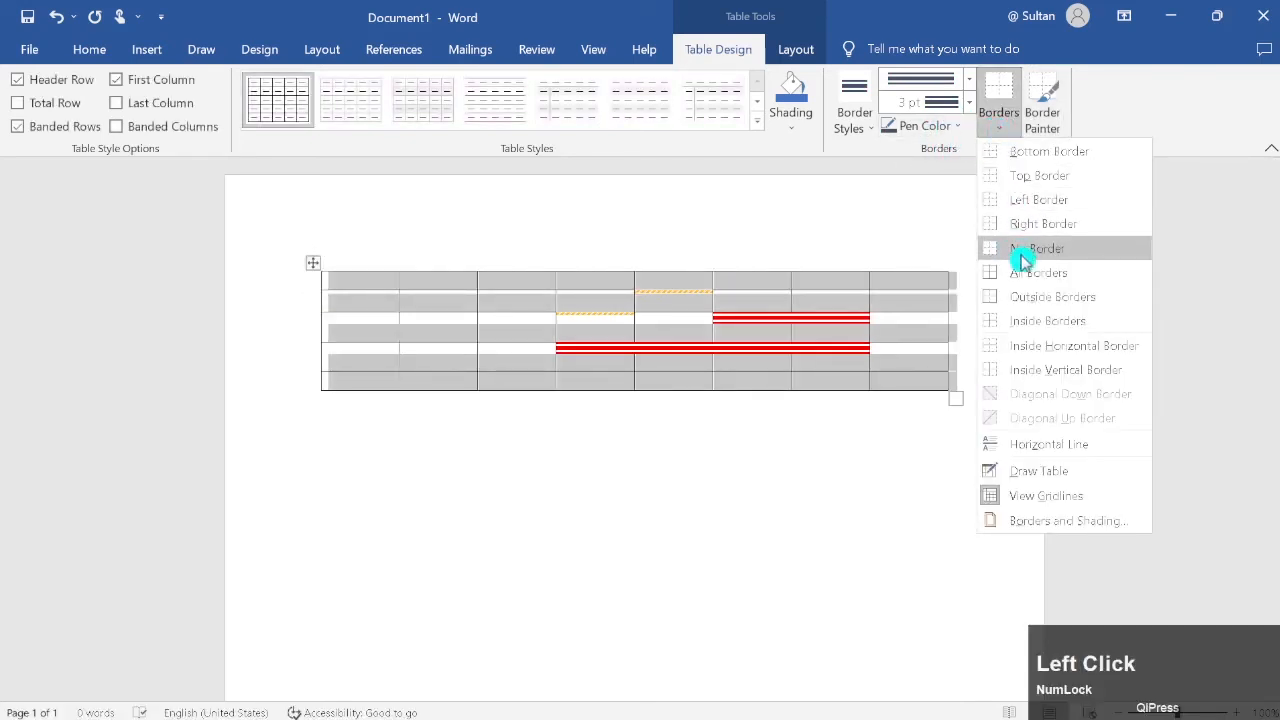
{"action": "left_click", "coordinate": [1020, 285]}
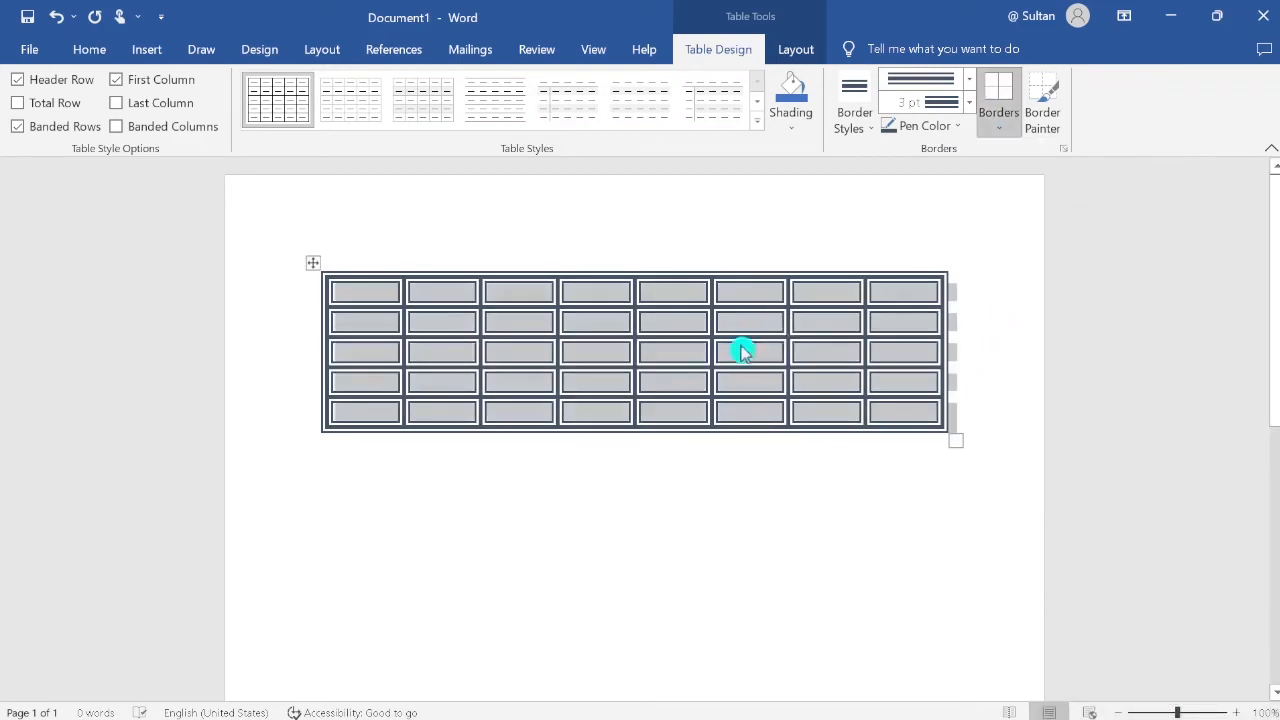
Set the line weight to 1 ½ pt and the pen colour to standard yellow, applying them as all borders across the table.
{"action": "left_click", "coordinate": [945, 127]}
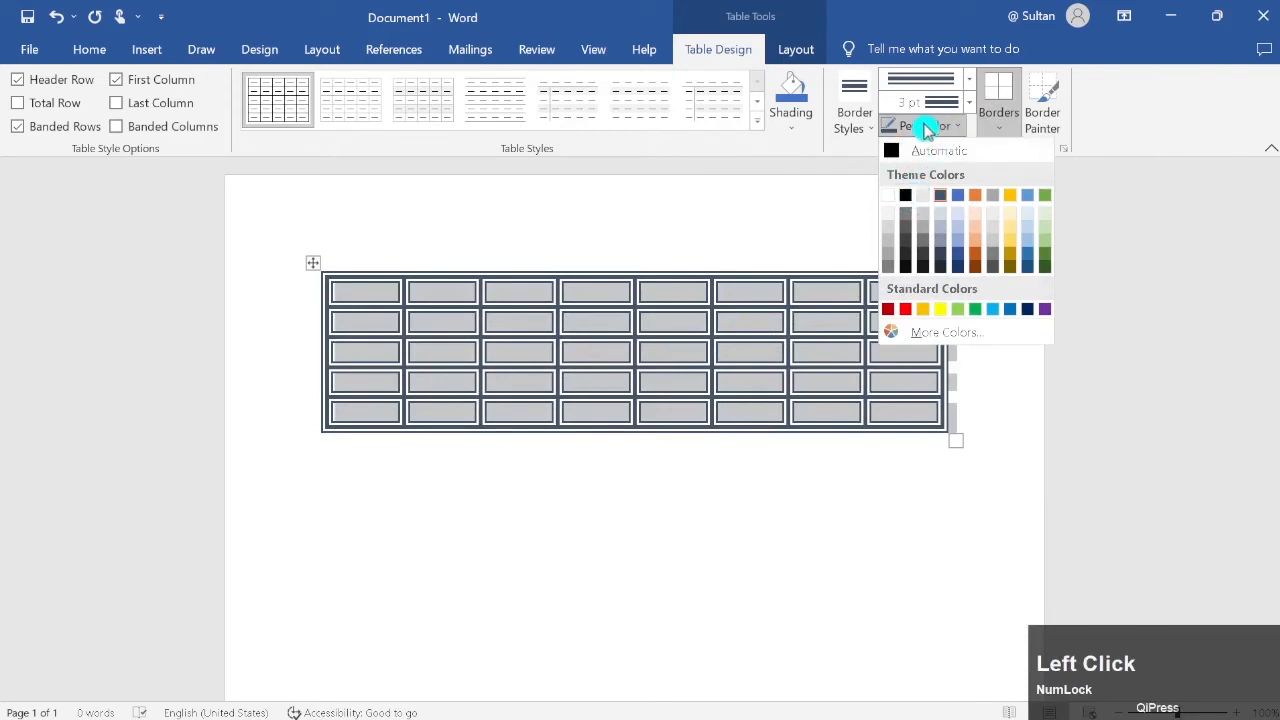
{"action": "left_click", "coordinate": [966, 104]}
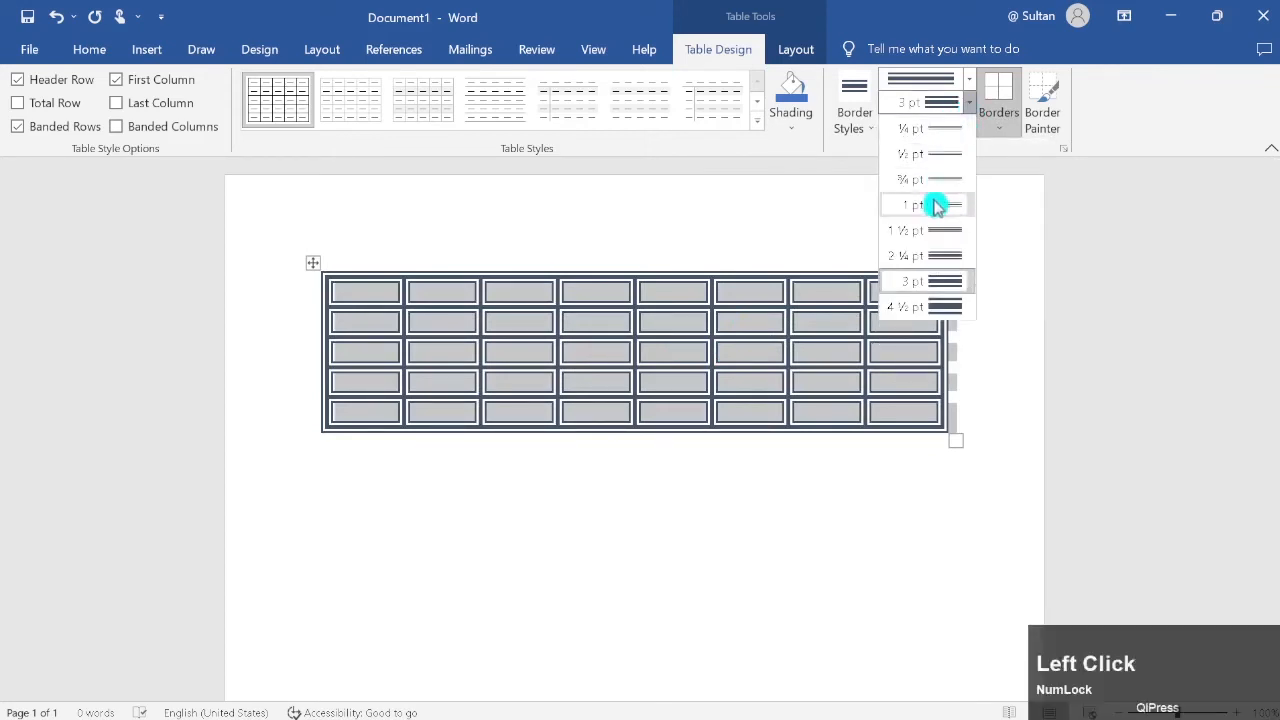
{"action": "left_click", "coordinate": [972, 234]}
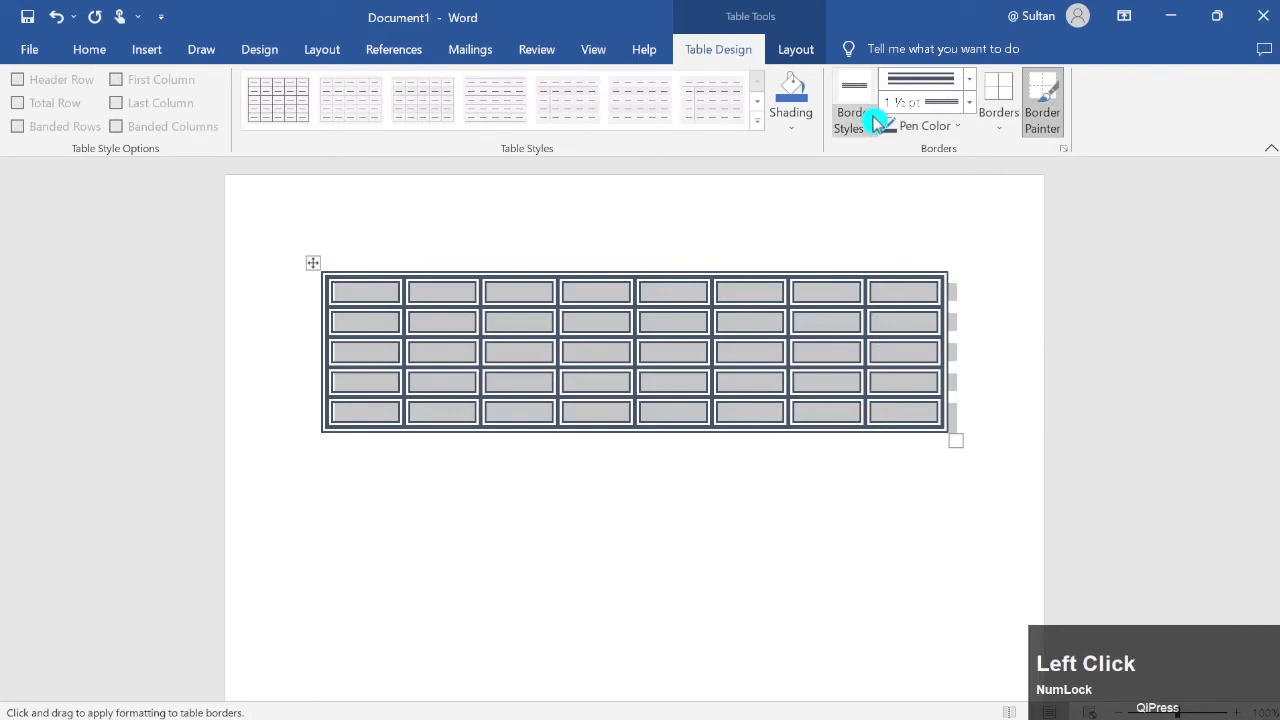
{"action": "left_click", "coordinate": [924, 128]}
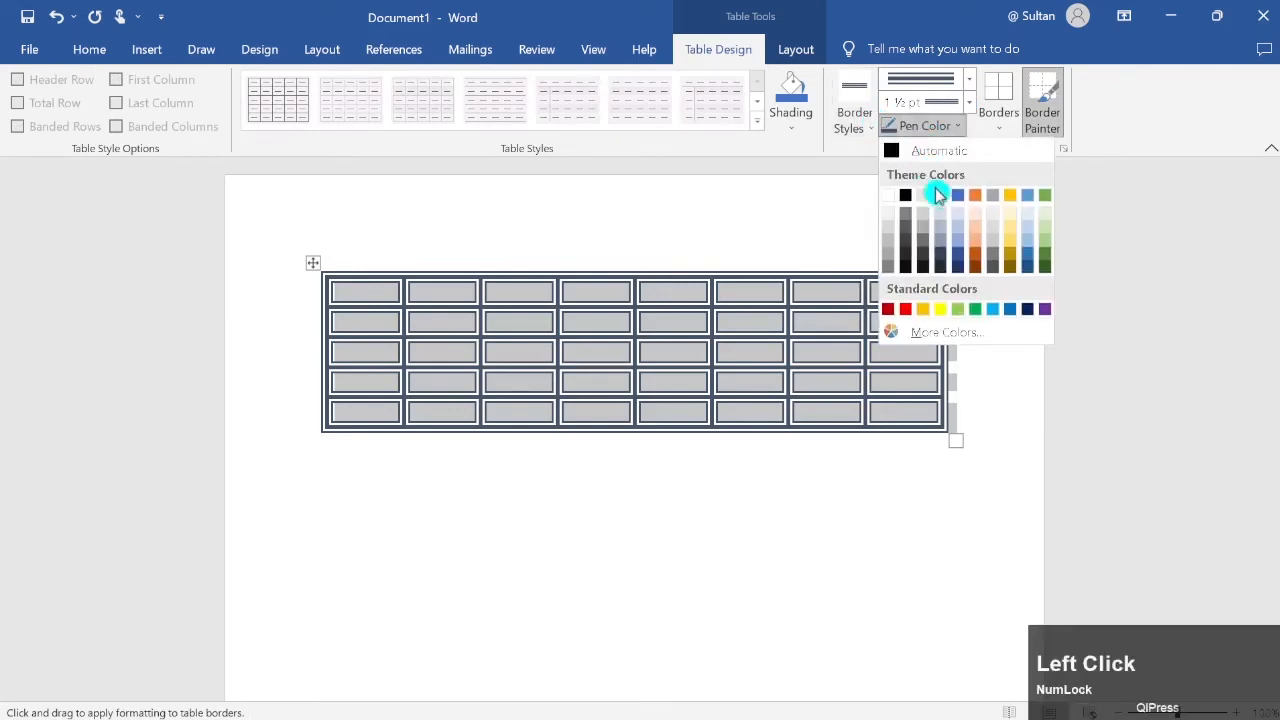
{"action": "left_click", "coordinate": [940, 309]}
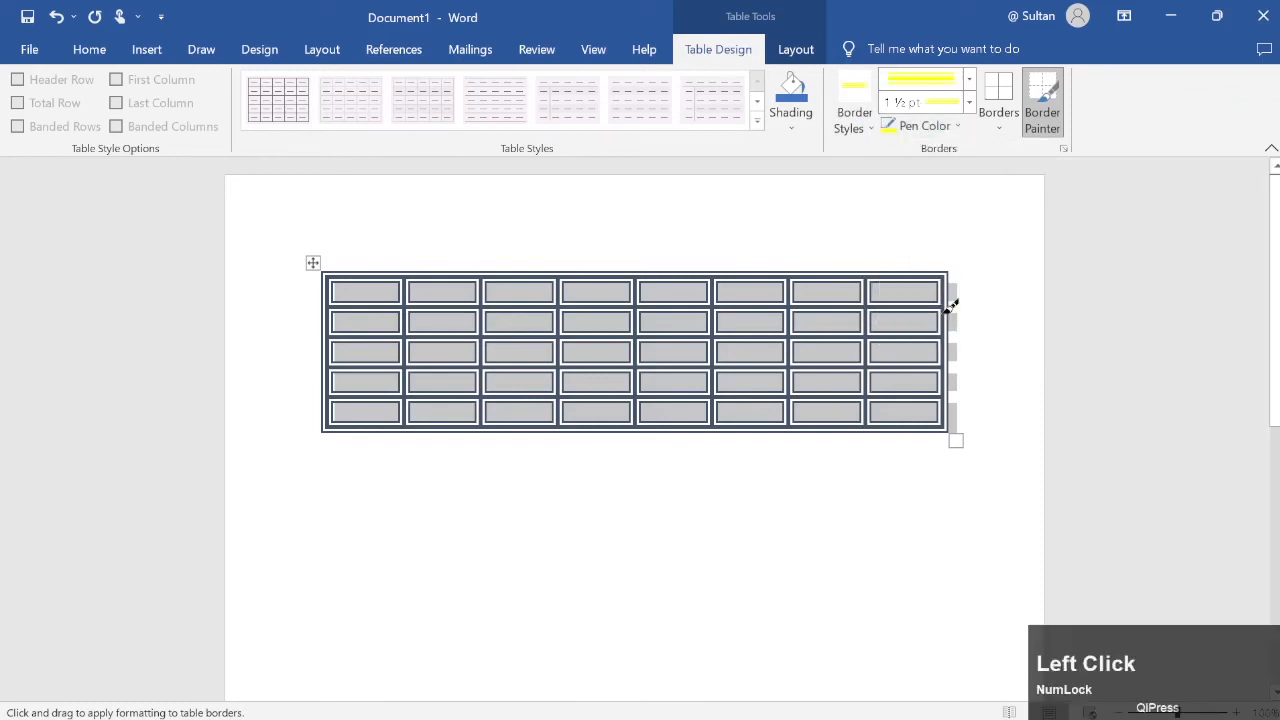
{"action": "left_click", "coordinate": [1000, 118]}
{"action": "left_click", "coordinate": [1047, 280]}
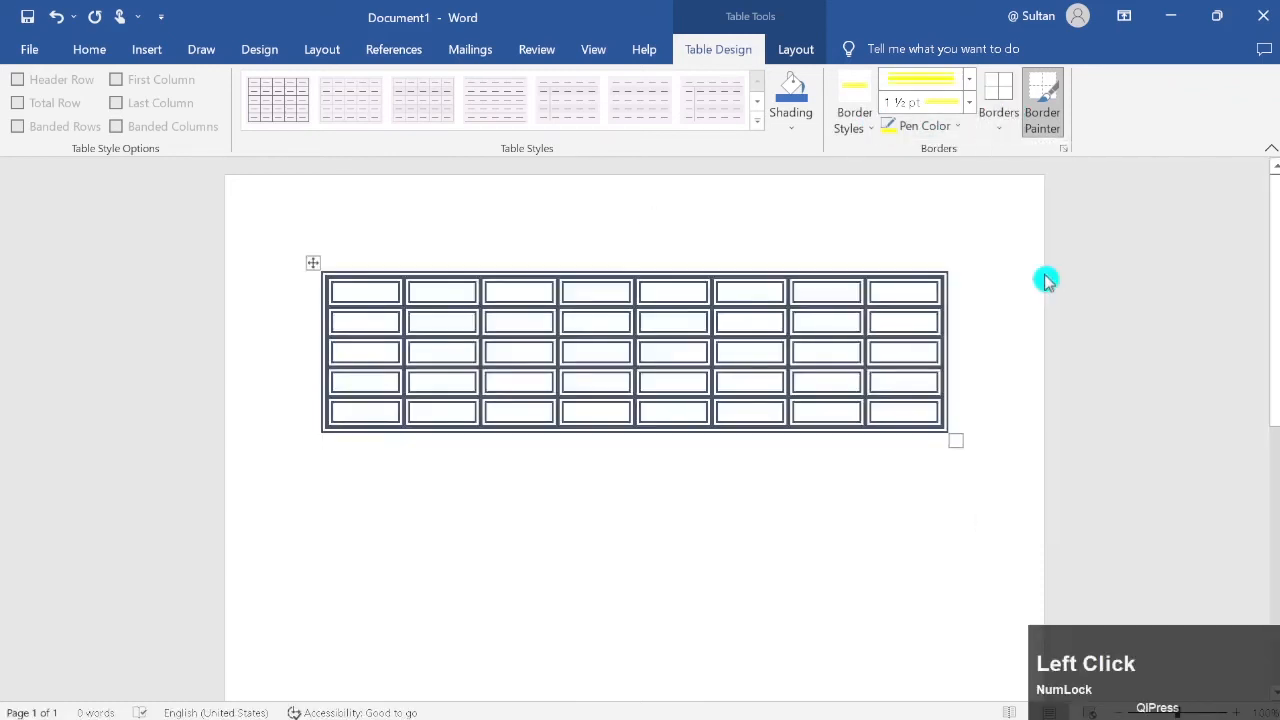
{"action": "left_click", "coordinate": [773, 310]}
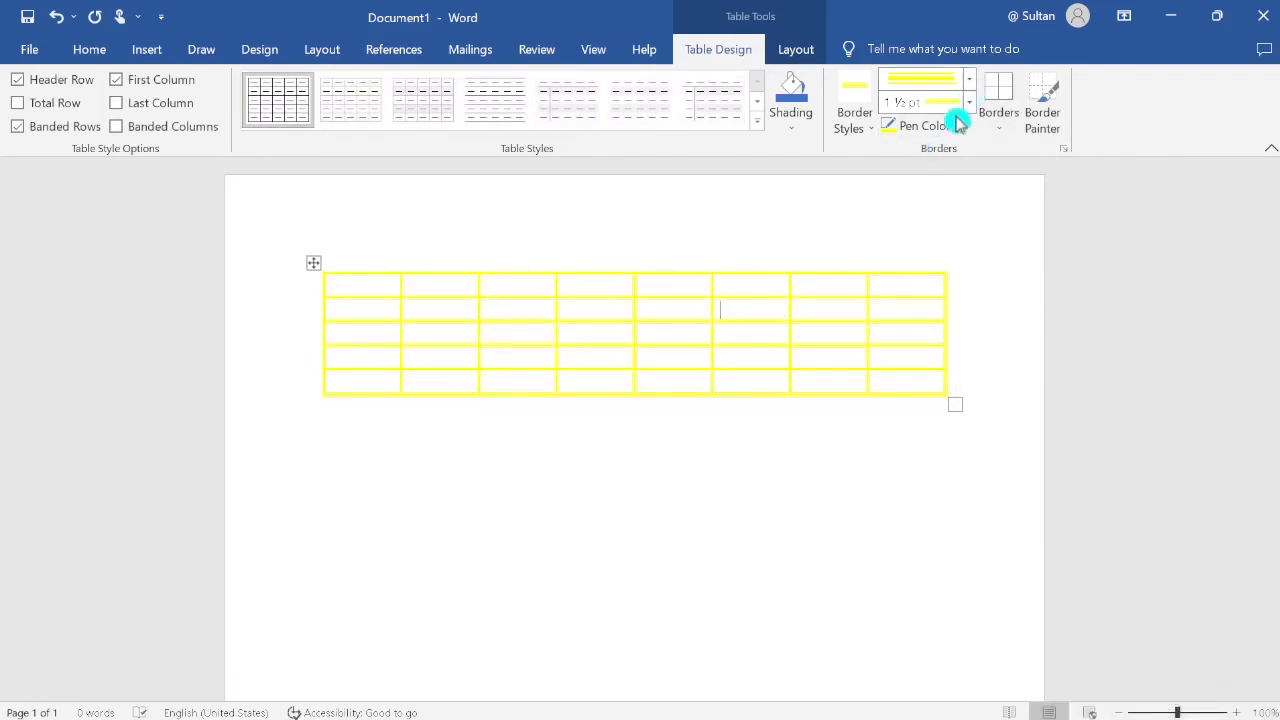
{"action": "left_click", "coordinate": [314, 264]}
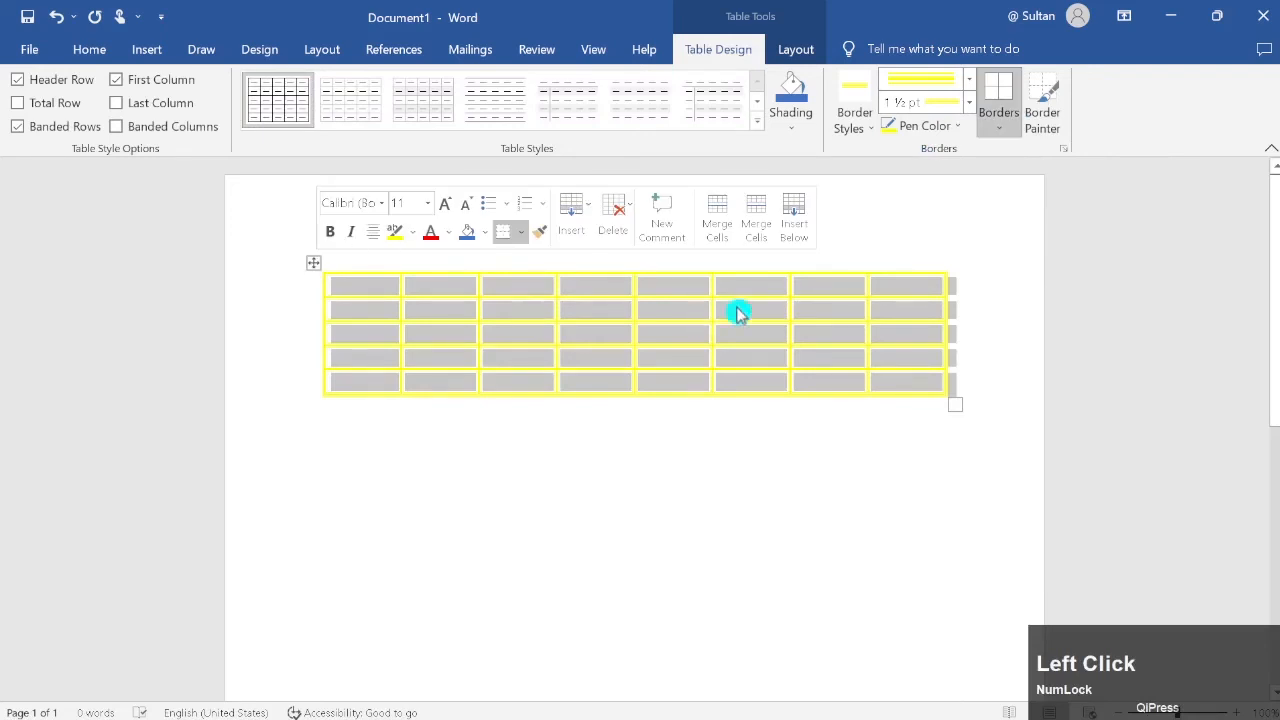
{"action": "left_click", "coordinate": [968, 102]}
{"action": "left_click", "coordinate": [967, 103]}
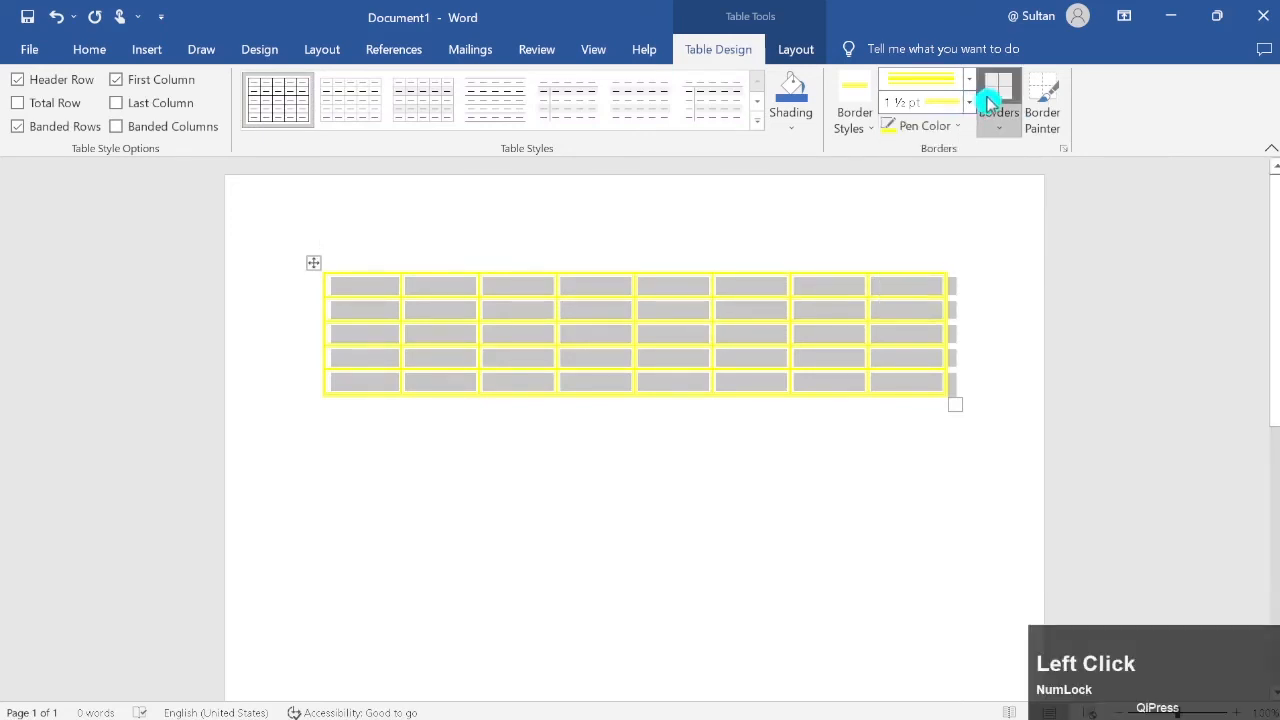
{"action": "left_click", "coordinate": [1044, 104]}
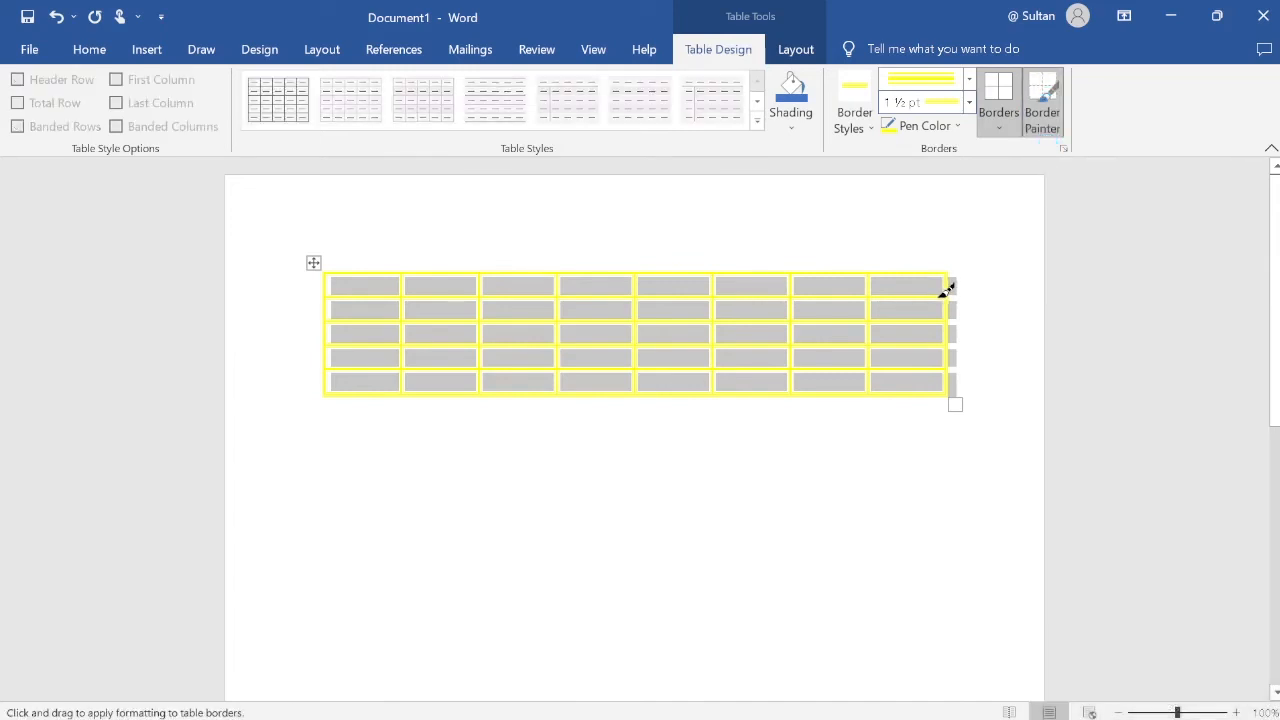
{"action": "left_click", "coordinate": [946, 289]}
{"action": "left_click", "coordinate": [519, 287]}
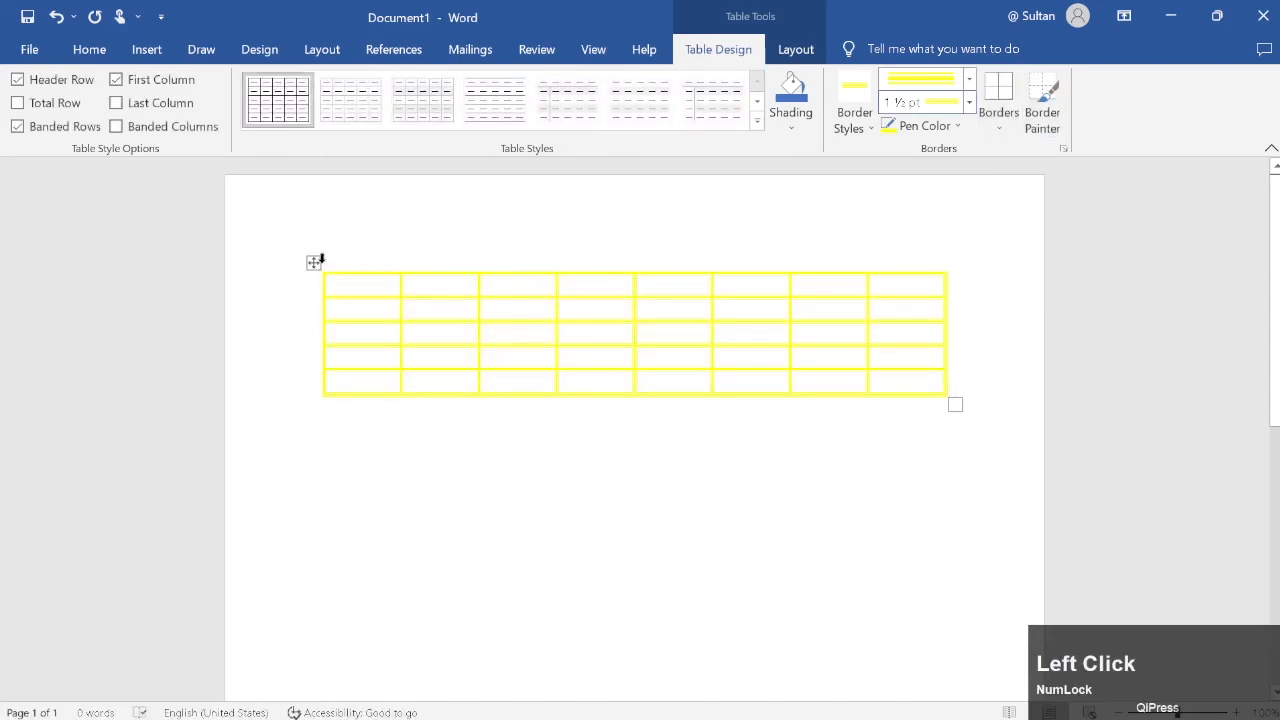
Examine the Format Painter's description for comparison with the Border Painter.
{"action": "left_click", "coordinate": [106, 56]}
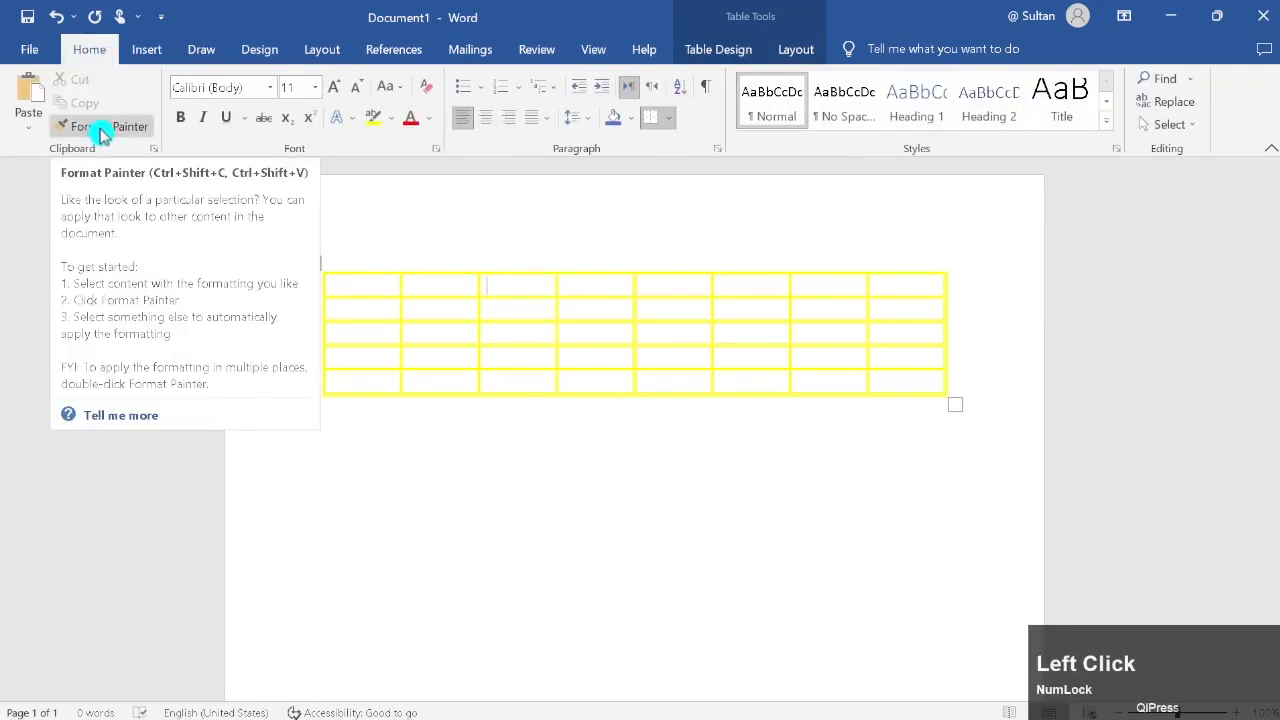
{"action": "left_click", "coordinate": [380, 305]}
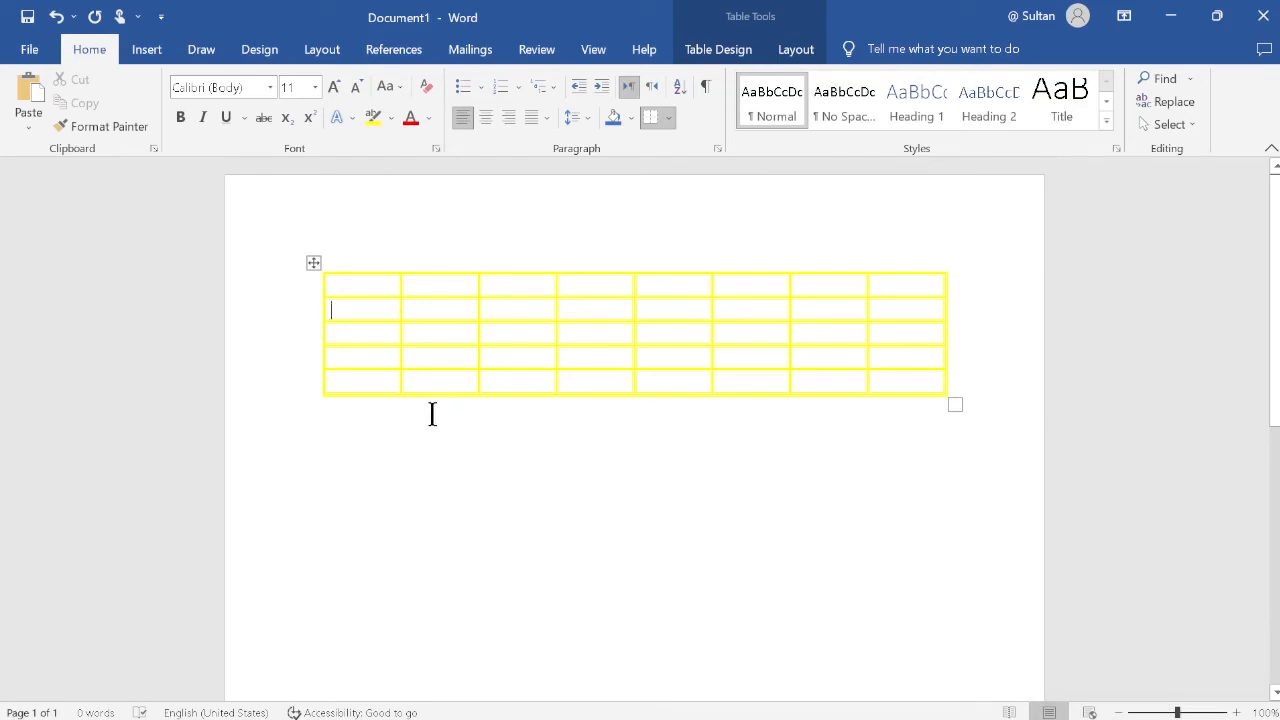
{"action": "left_click", "coordinate": [116, 129]}
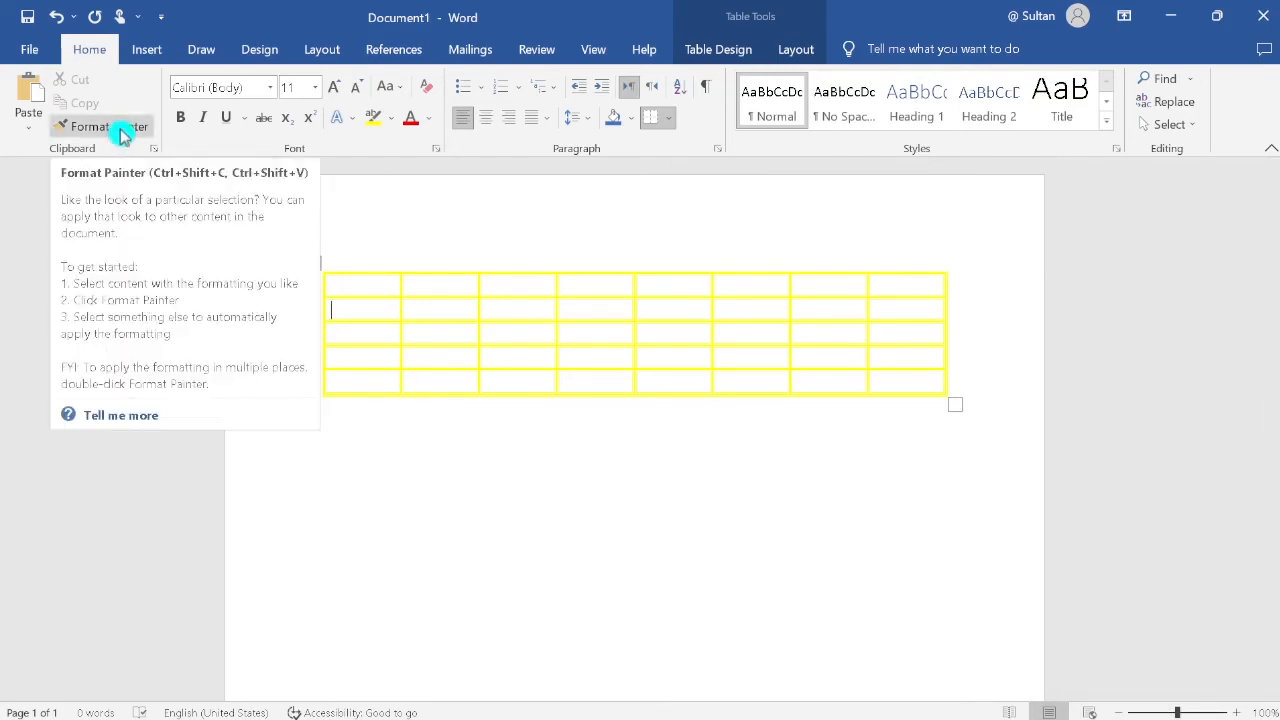
{"action": "left_click", "coordinate": [388, 314]}
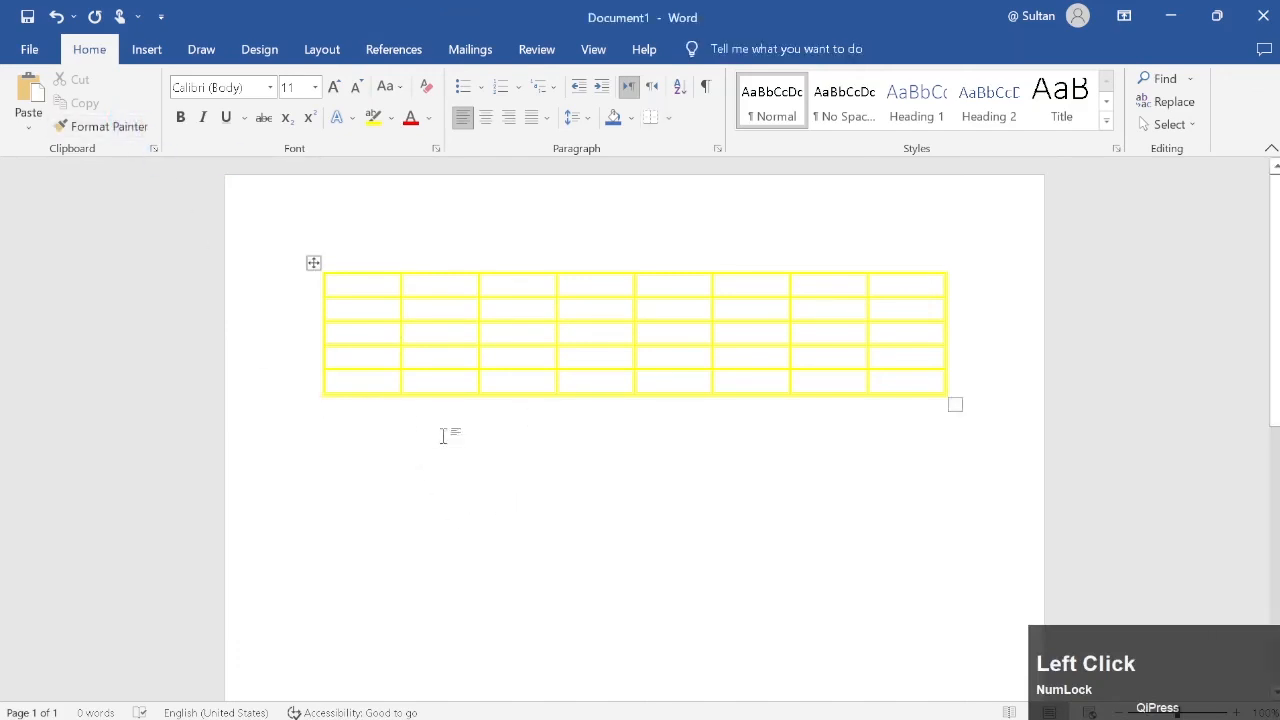
{"action": "left_click", "coordinate": [596, 540]}
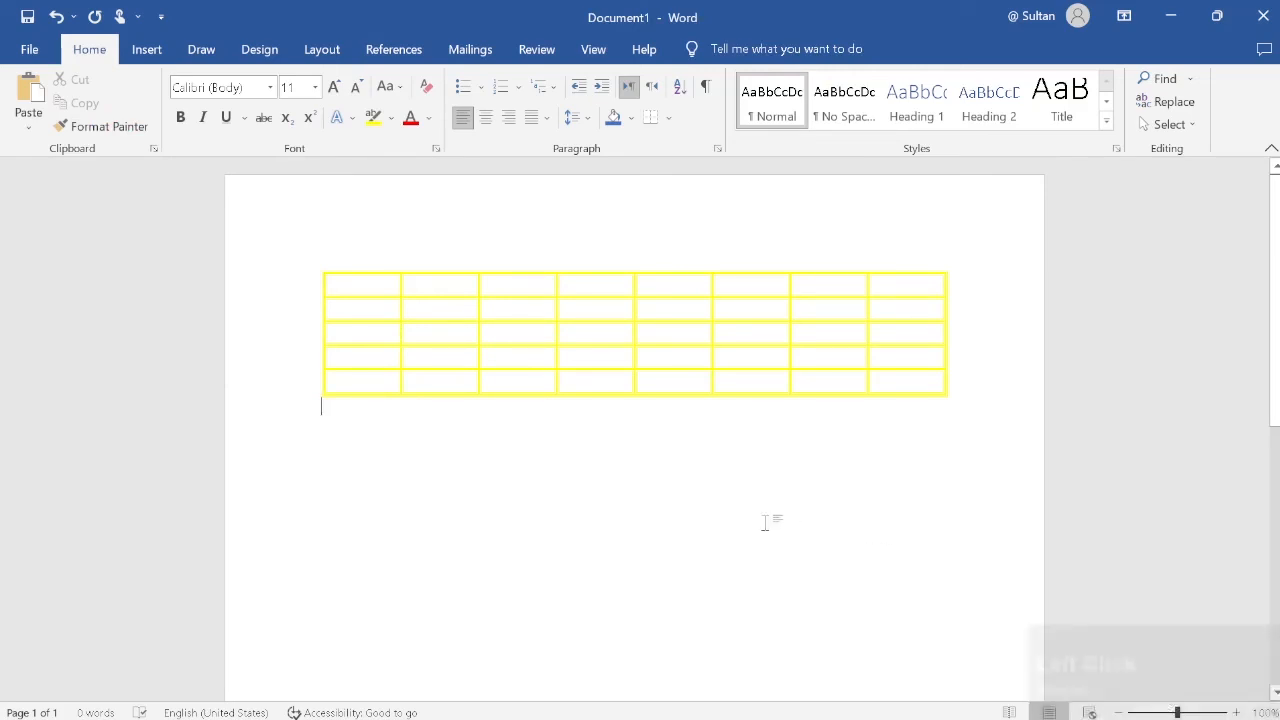
Choose the blue 1 ½ pt single-line theme border and paint it on several cell edges in columns five and six, rows two to four.
{"action": "left_click", "coordinate": [680, 312]}
{"action": "left_click", "coordinate": [800, 49]}
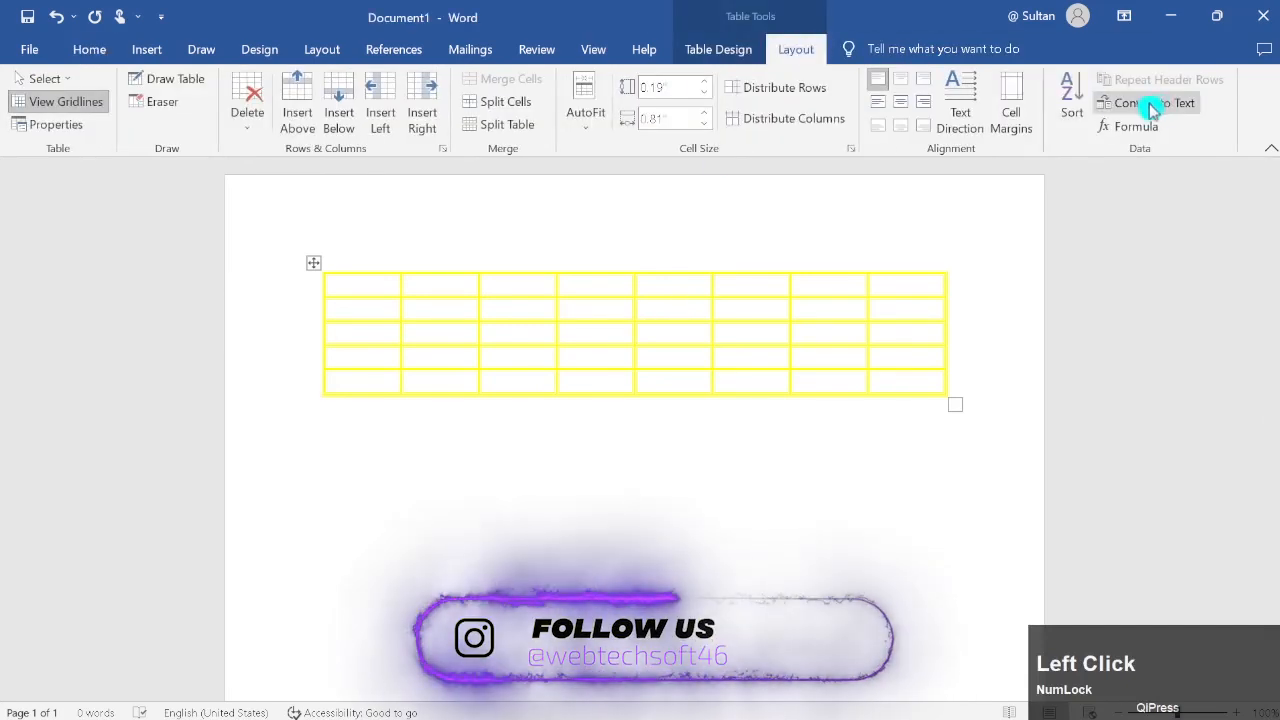
{"action": "left_click", "coordinate": [718, 49]}
{"action": "left_click", "coordinate": [1058, 100]}
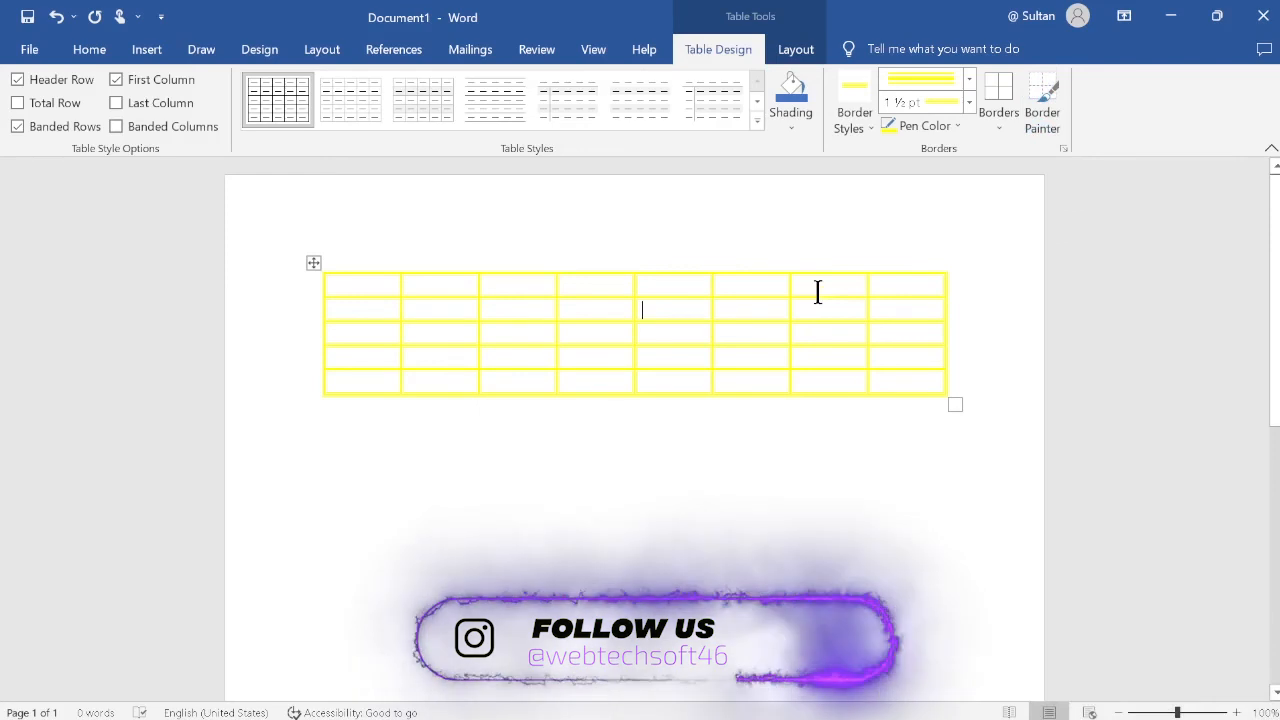
{"action": "left_click", "coordinate": [857, 113]}
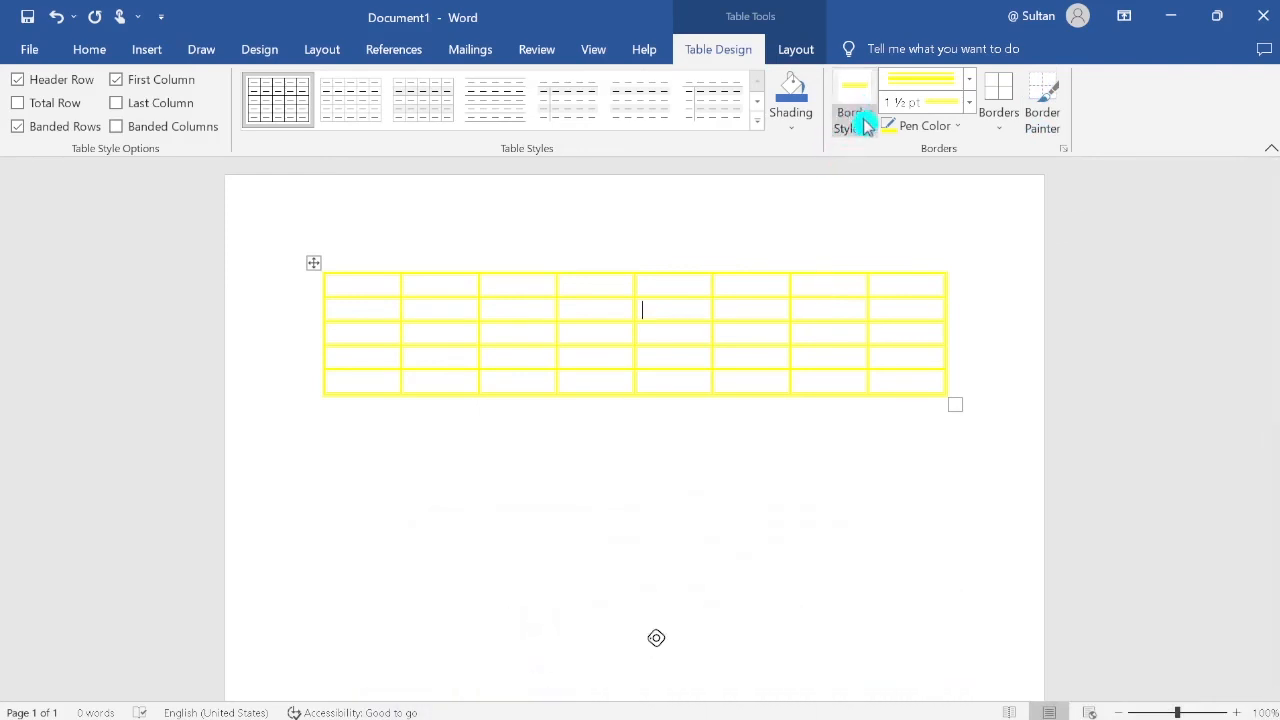
{"action": "left_click", "coordinate": [854, 128]}
{"action": "left_click", "coordinate": [835, 214]}
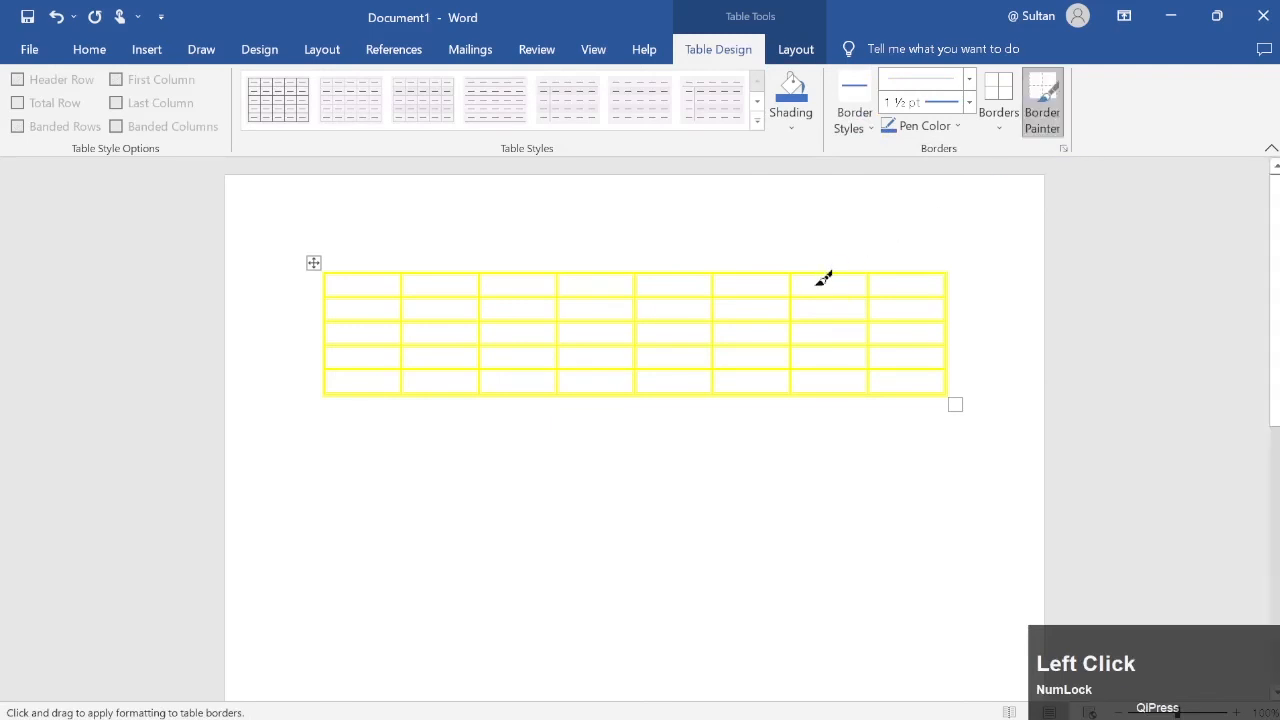
{"action": "mouse_move", "coordinate": [791, 299]}
{"action": "left_mouse_down"}
{"action": "mouse_move", "coordinate": [791, 342]}
{"action": "mouse_move", "coordinate": [768, 320]}
{"action": "mouse_move", "coordinate": [716, 319]}
{"action": "left_mouse_up"}
{"action": "left_click", "coordinate": [643, 314]}
{"action": "left_click", "coordinate": [674, 316]}
{"action": "left_click", "coordinate": [664, 343]}
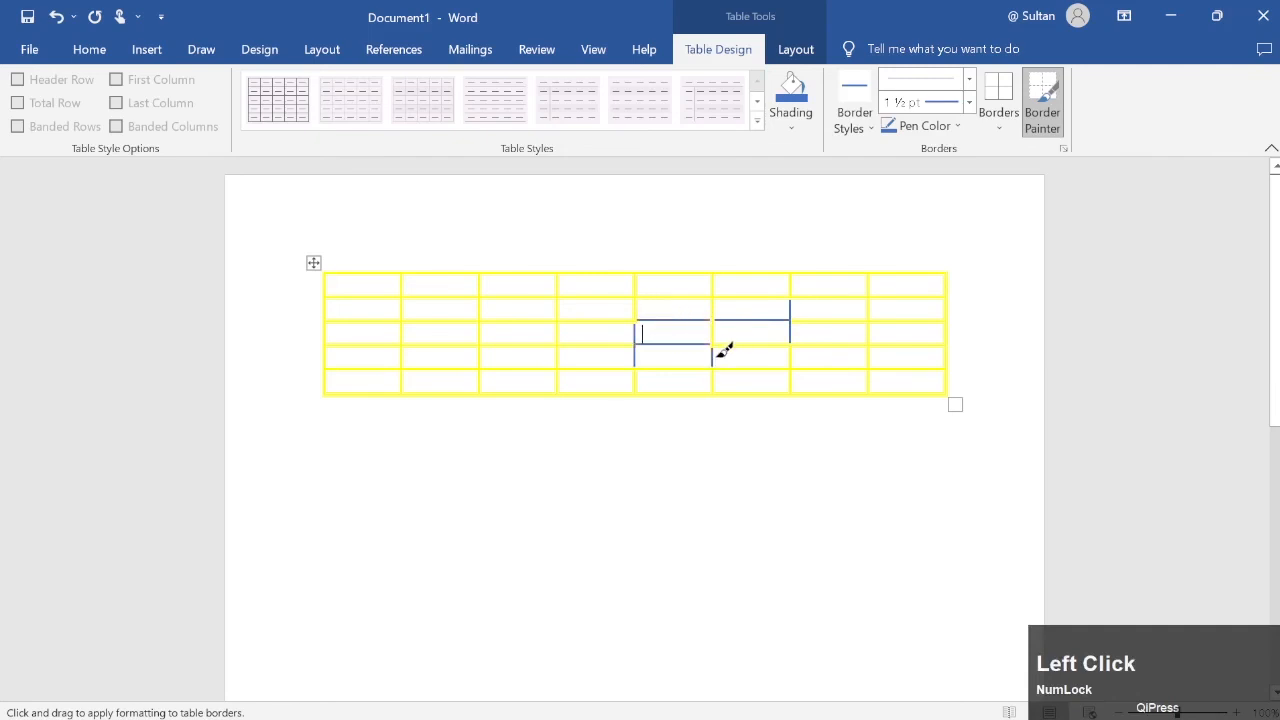
{"action": "left_click", "coordinate": [718, 326]}
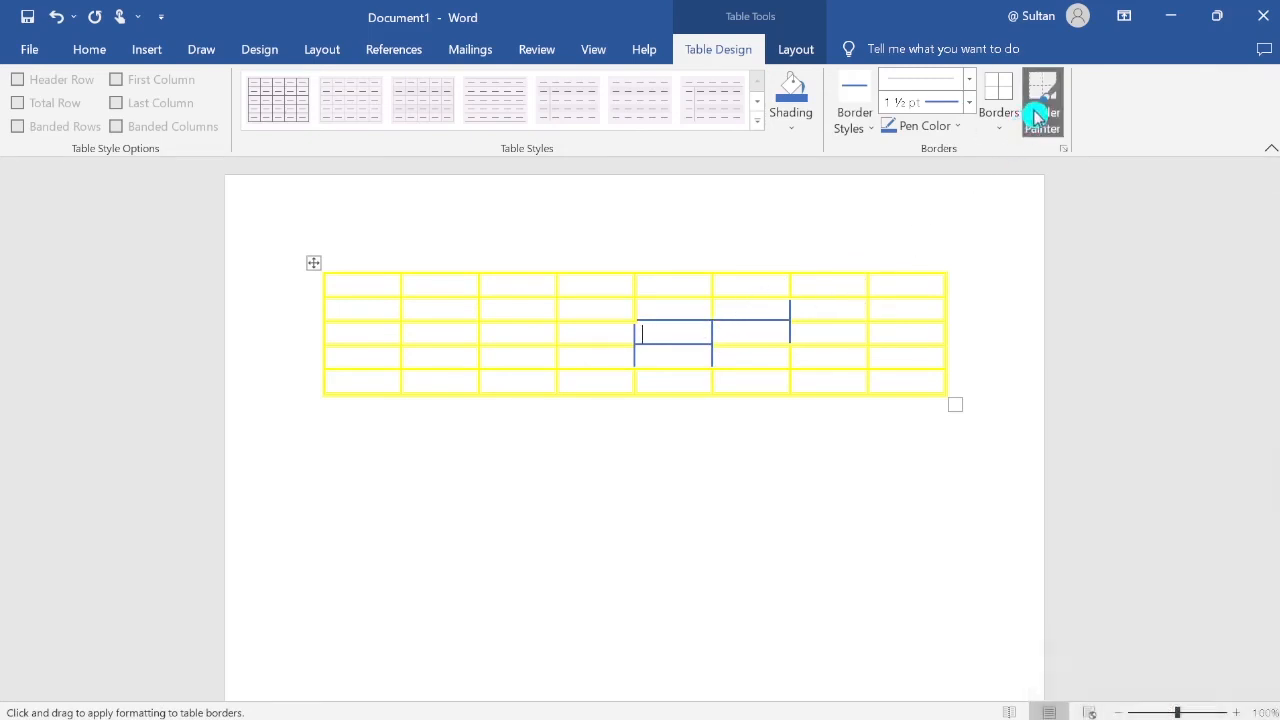
Turn off the Border Painter and choose a multi-line style of parallel solid lines as the table's border line style.
{"action": "left_click", "coordinate": [514, 347]}
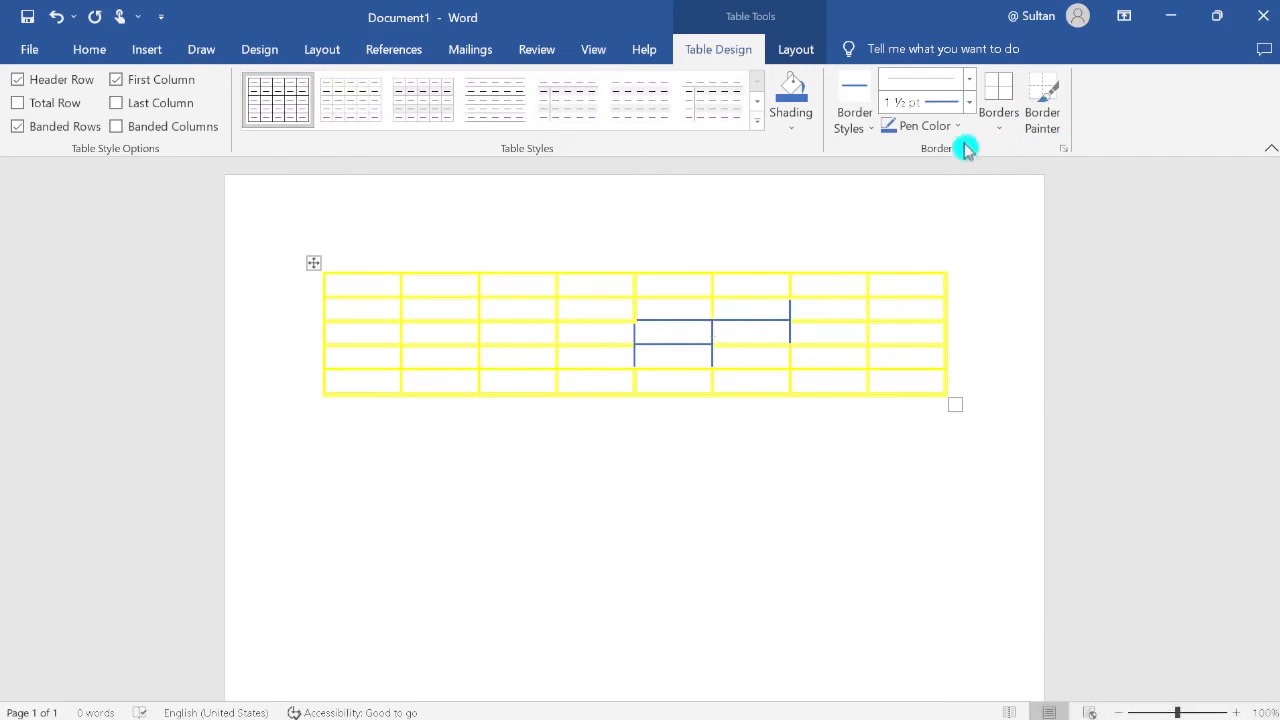
{"action": "left_click", "coordinate": [969, 84]}
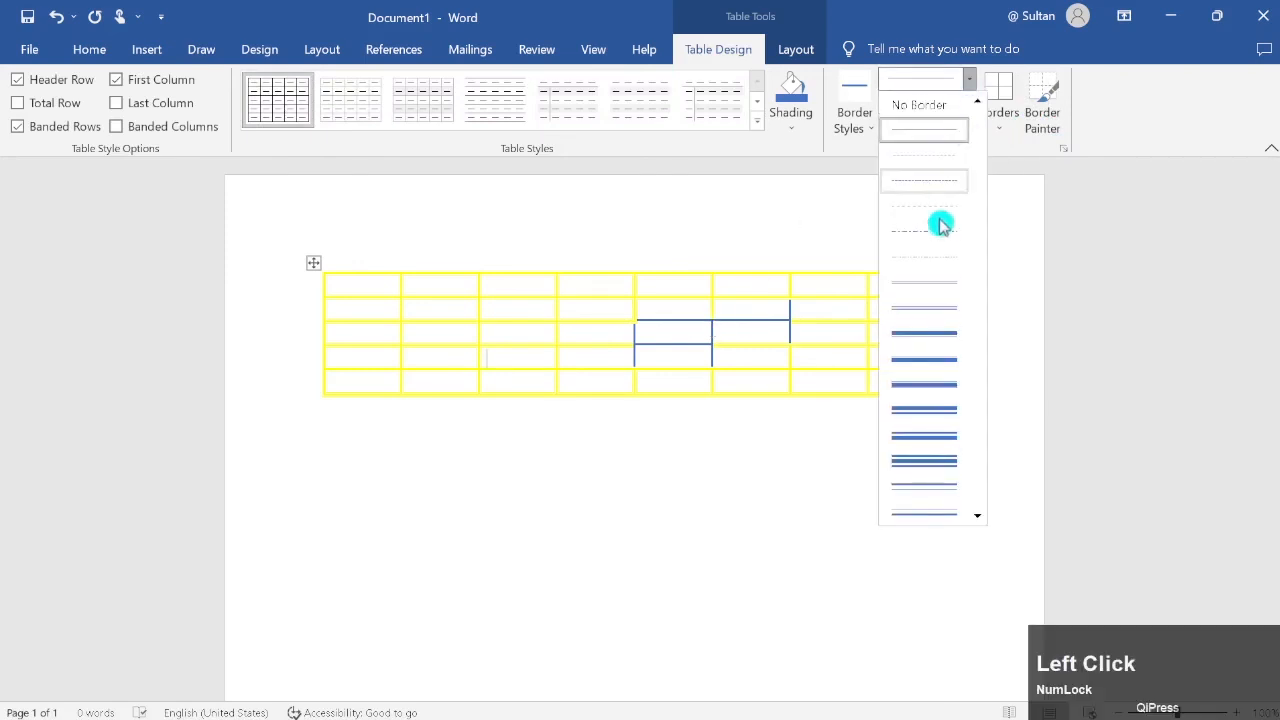
{"action": "left_click", "coordinate": [929, 303]}
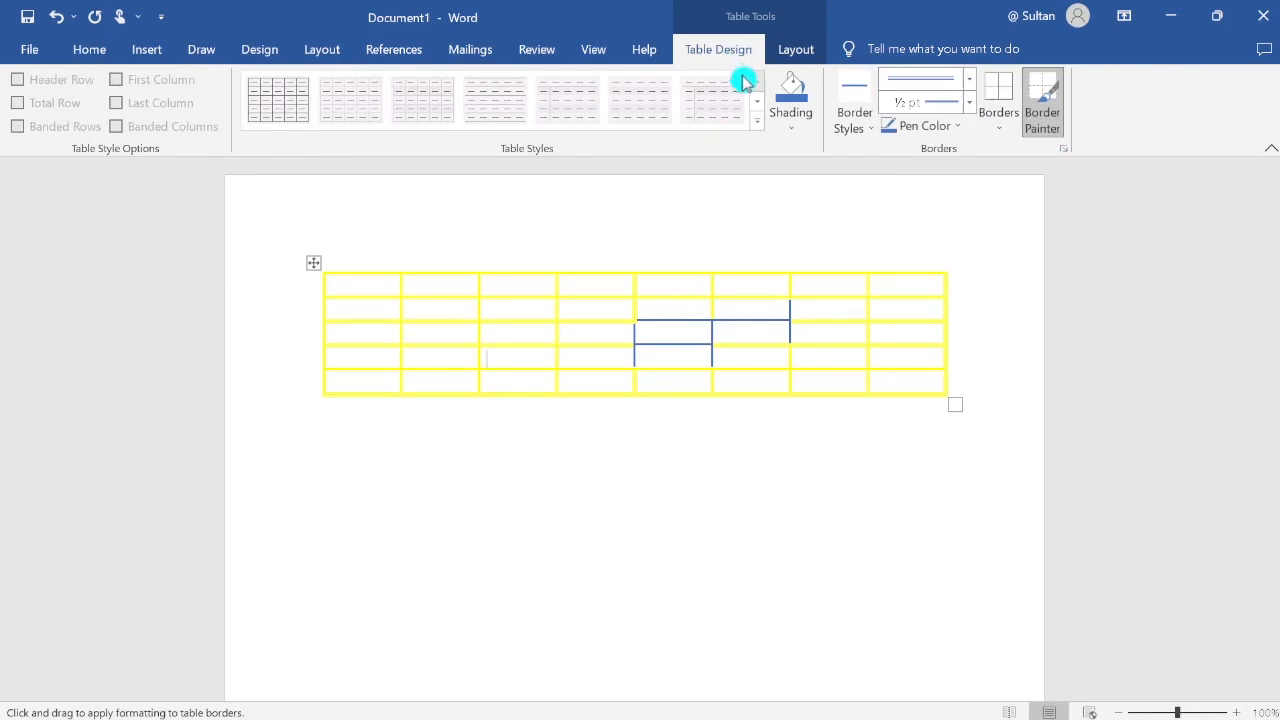
{"action": "left_click", "coordinate": [795, 50]}
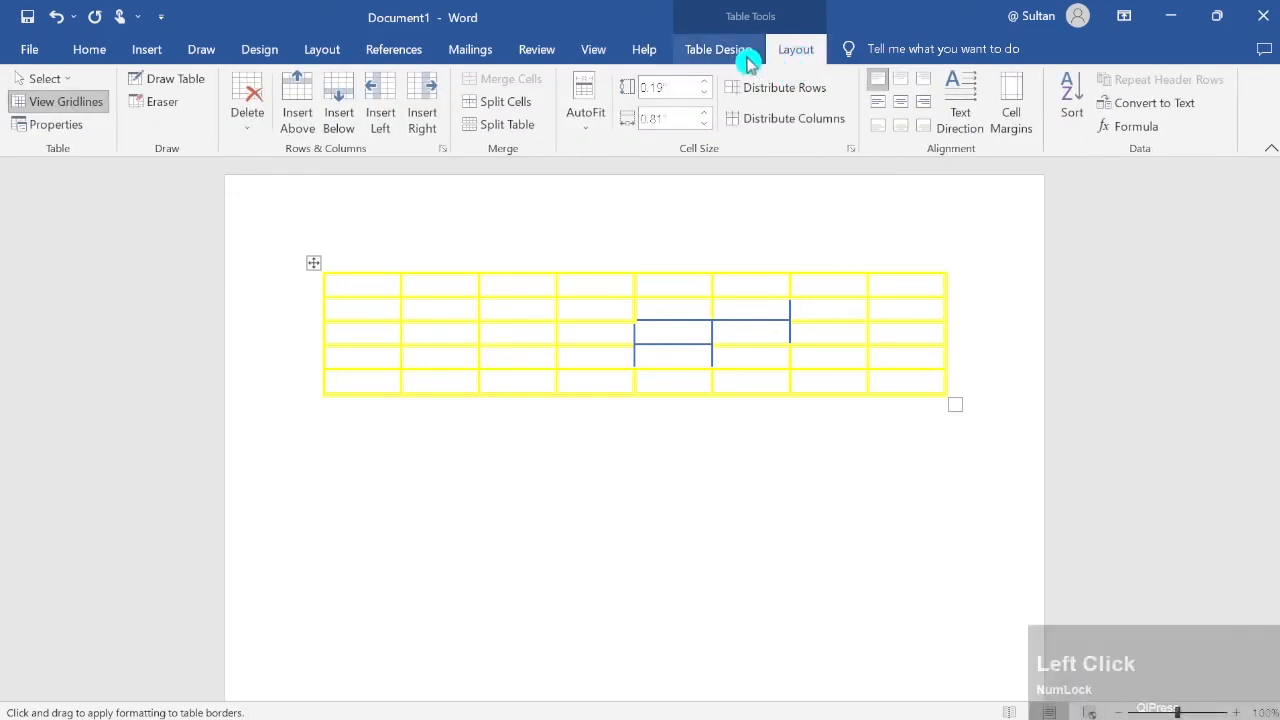
{"action": "left_click", "coordinate": [749, 62]}
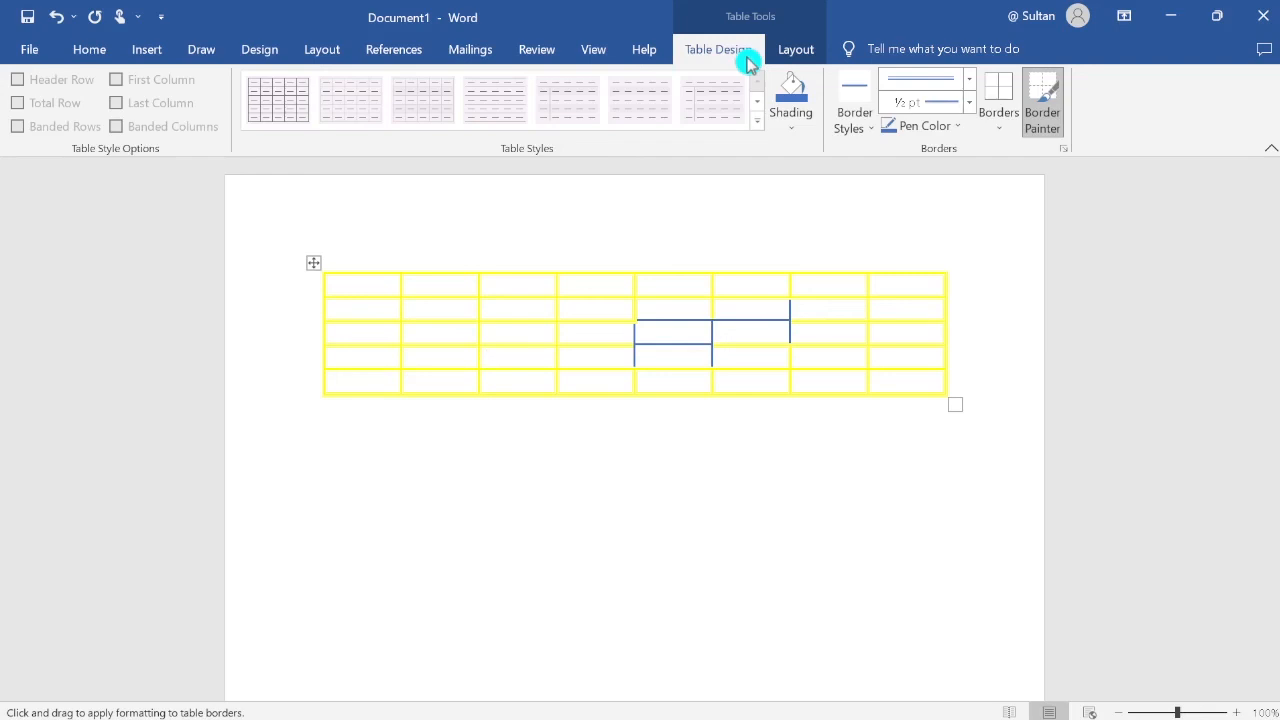
{"action": "left_click", "coordinate": [797, 52]}
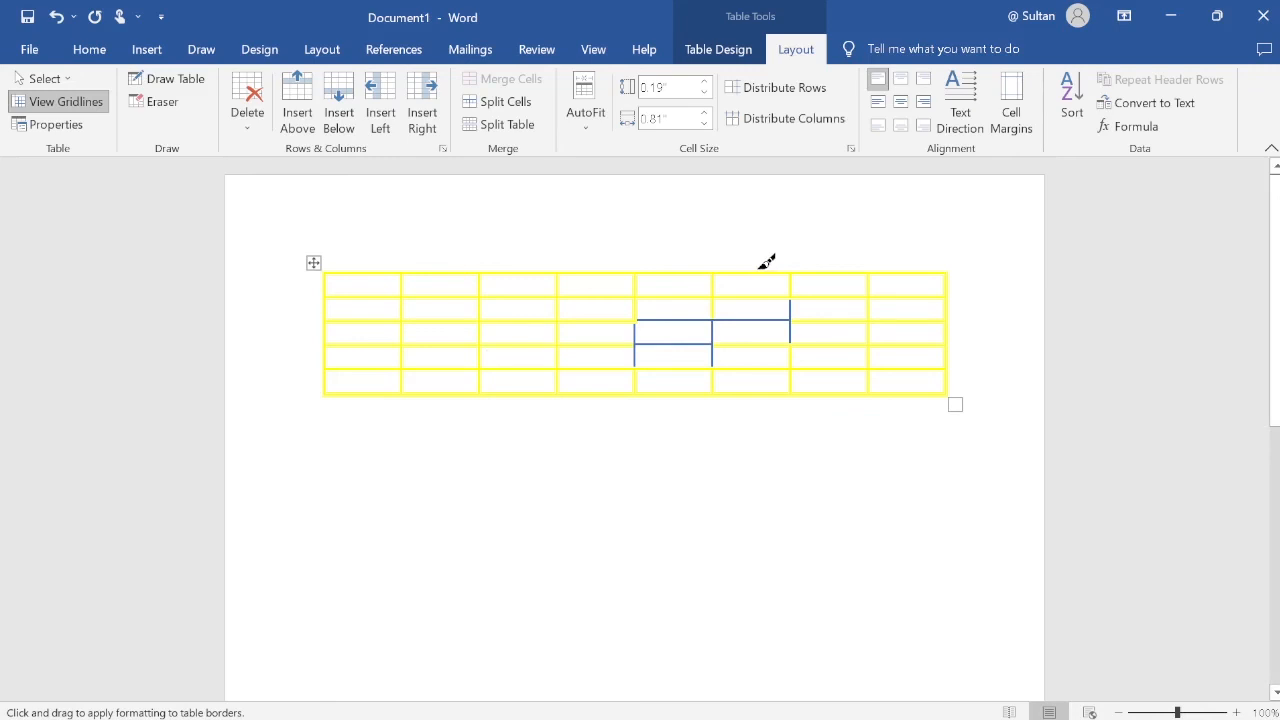
Leave the table document and show the Windows desktop.
{"action": "mouse_move", "coordinate": [790, 320]}
{"action": "left_mouse_down"}
{"action": "mouse_move", "coordinate": [864, 320]}
{"action": "mouse_move", "coordinate": [857, 331]}
{"action": "left_mouse_up"}
{"action": "key", "text": "super+d"}
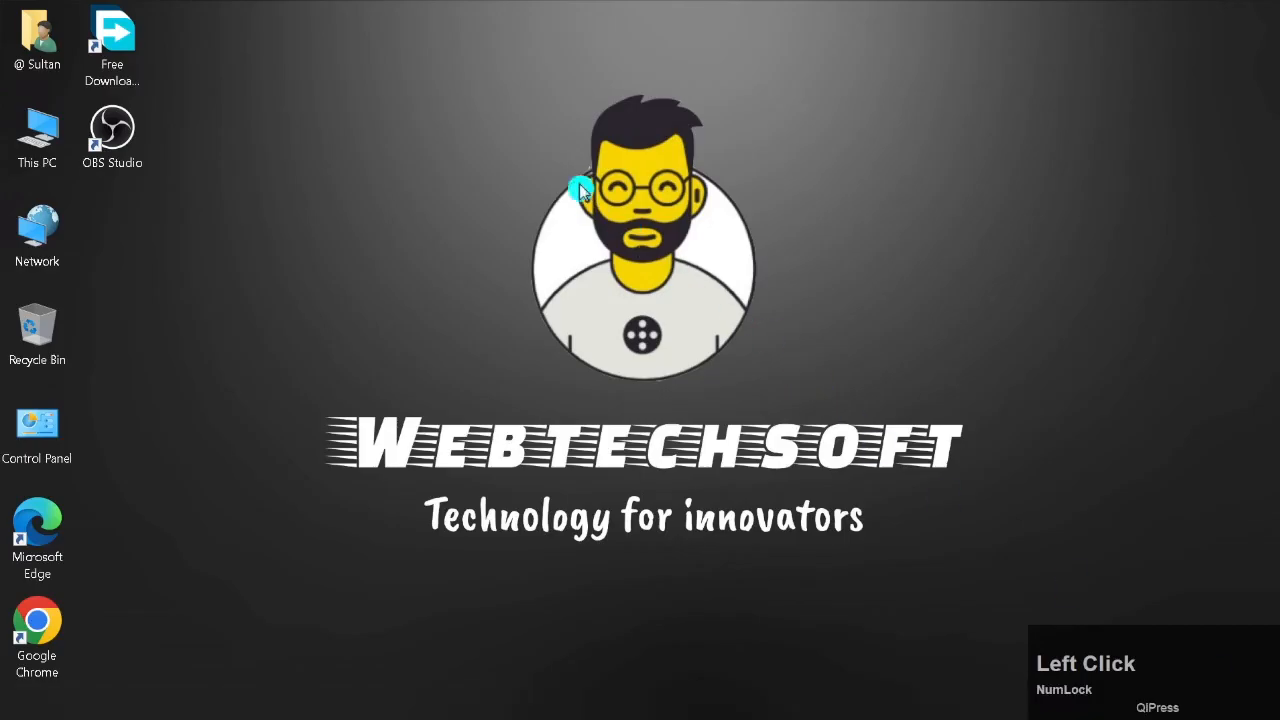